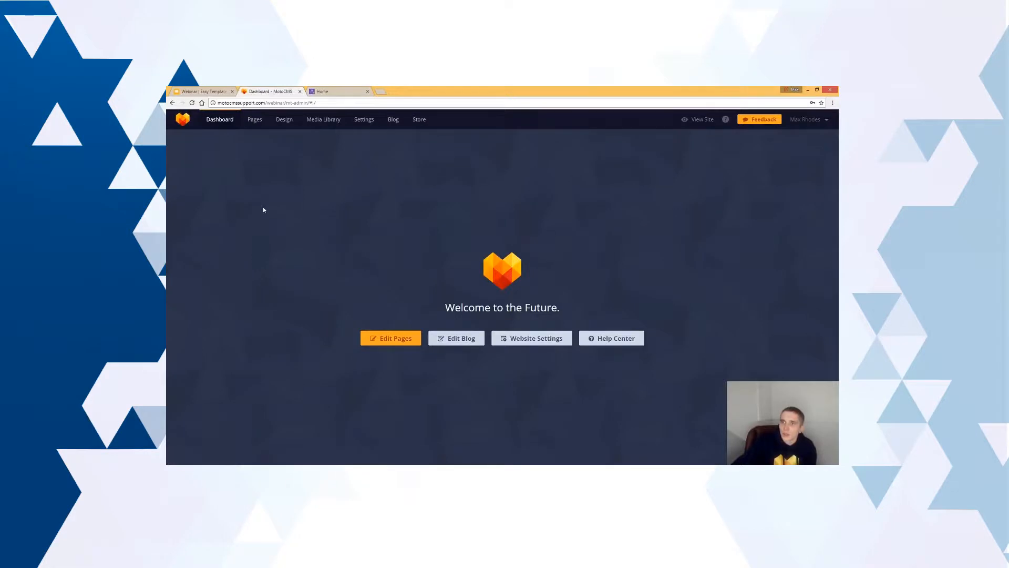
# Open the website's page editor and look through the list of available pages and popups
pyautogui.click(254, 121)
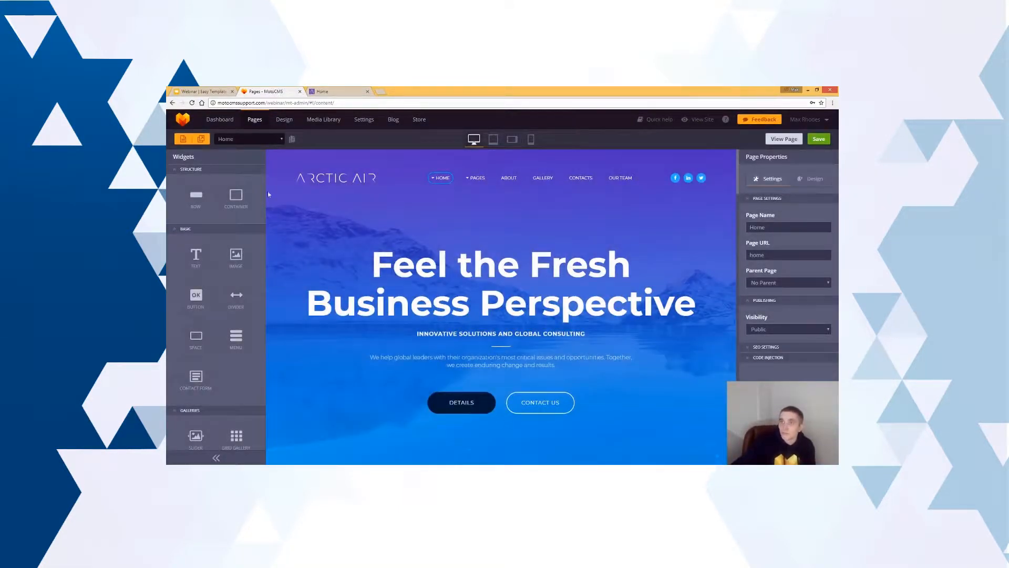
pyautogui.click(280, 139)
pyautogui.scroll(-2, 279, 183)
pyautogui.scroll(1, 281, 197)
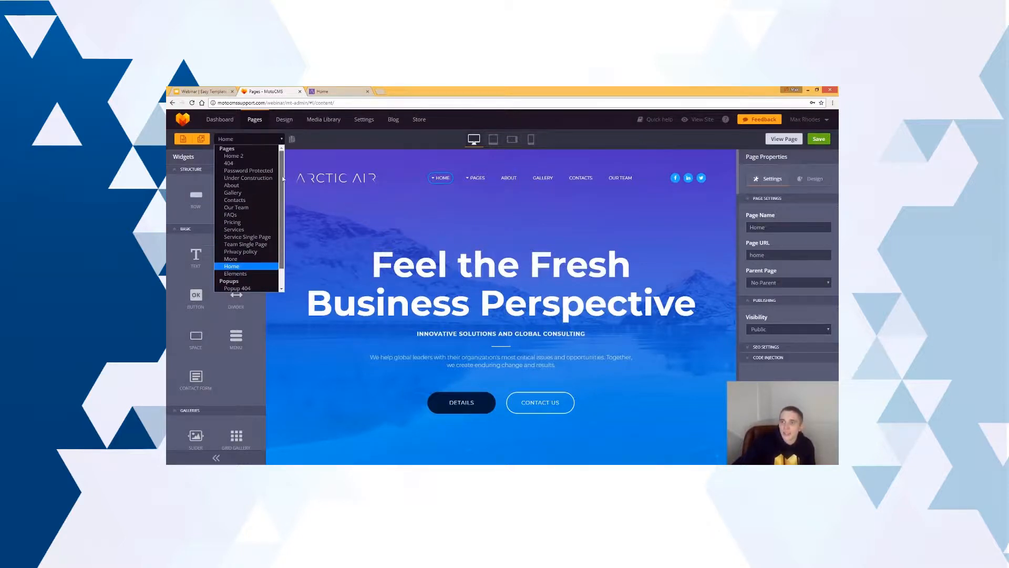
pyautogui.scroll(-2, 251, 242)
pyautogui.click(248, 245)
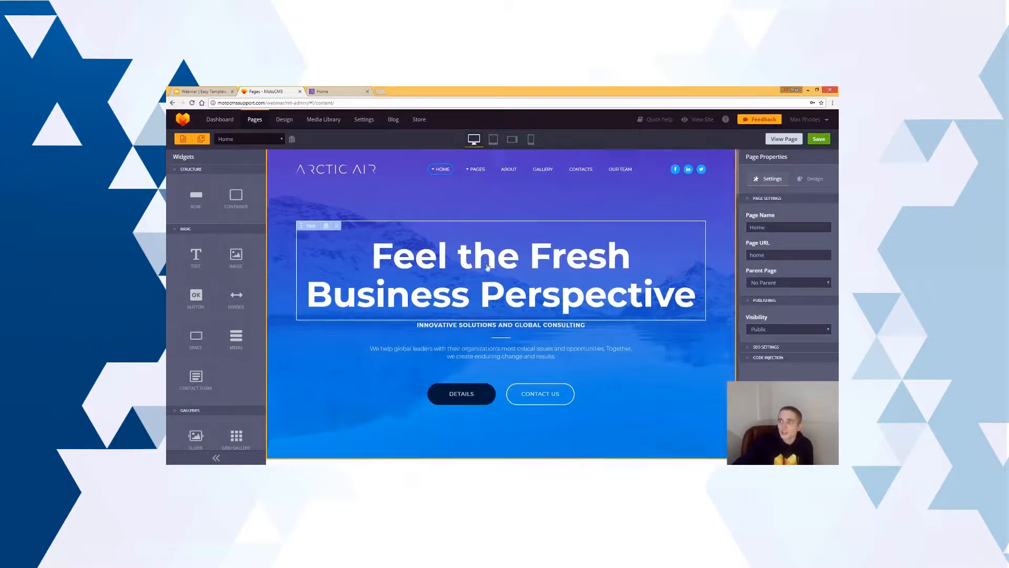
# Look through the whole Home page, from the header and content sections down to the footer and back
pyautogui.scroll(-3, 526, 300)
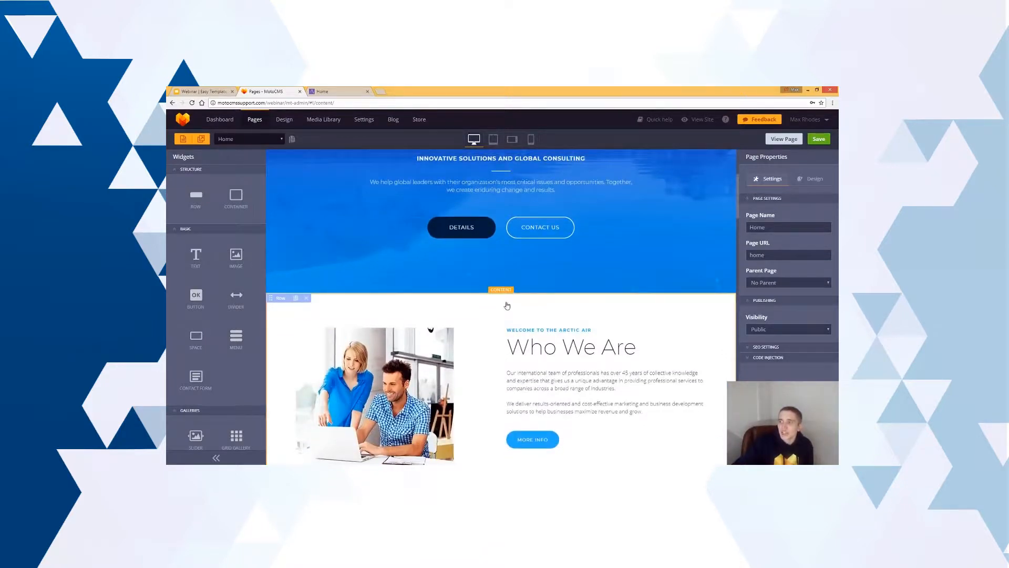
pyautogui.scroll(-8, 508, 305)
pyautogui.scroll(-10, 501, 314)
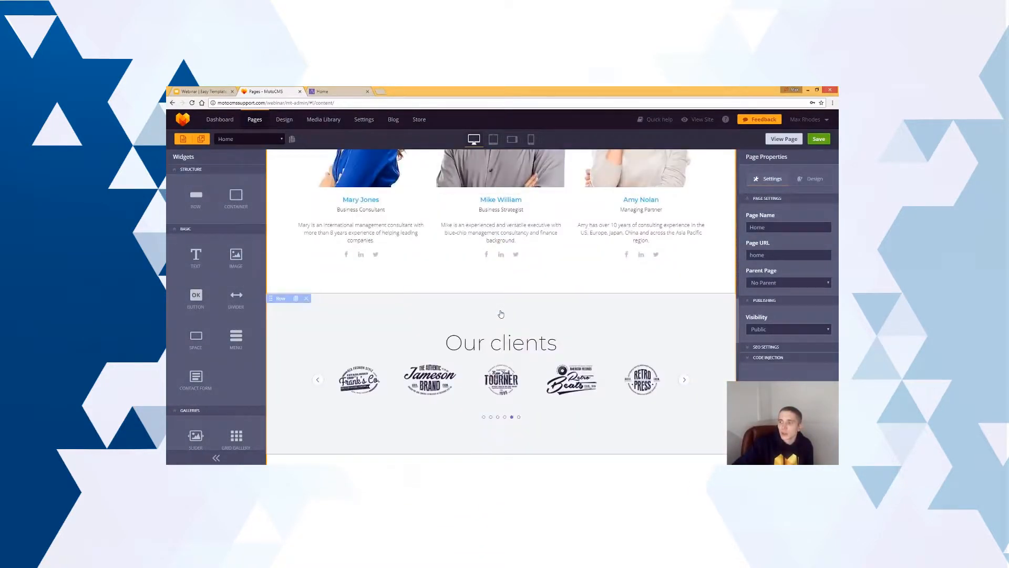
pyautogui.scroll(-10, 501, 315)
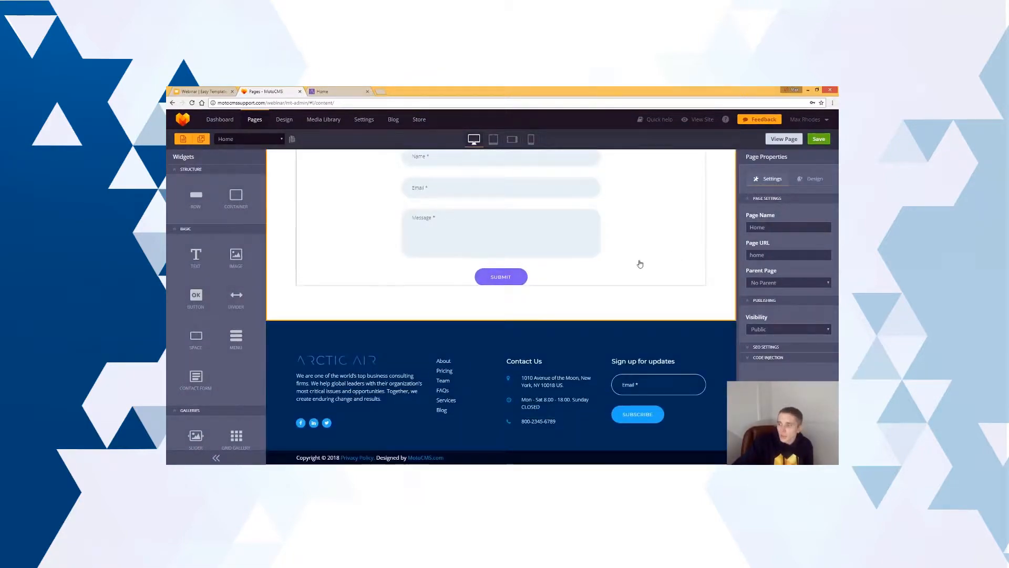
pyautogui.scroll(3, 609, 263)
pyautogui.scroll(15, 609, 265)
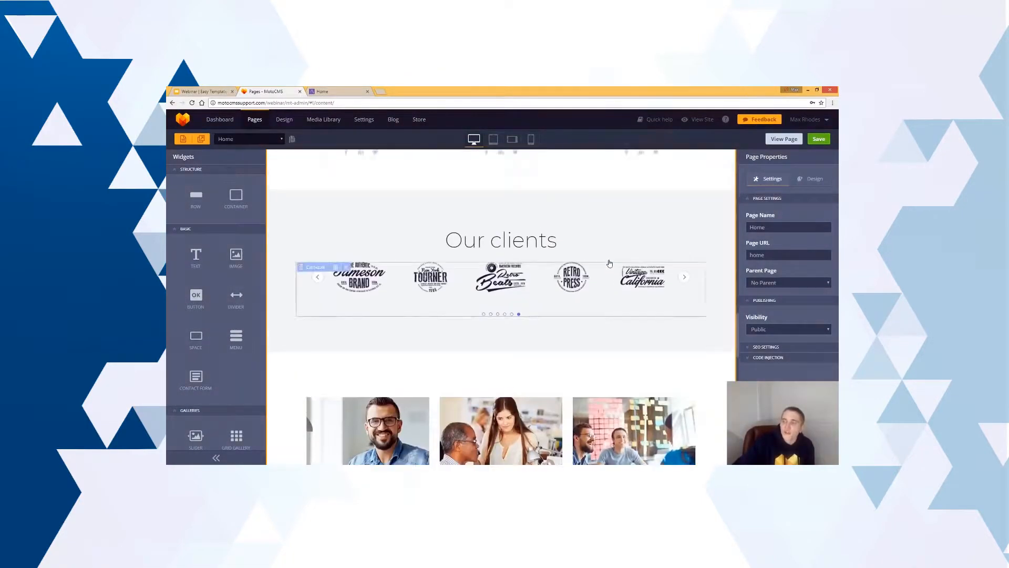
pyautogui.scroll(8, 609, 271)
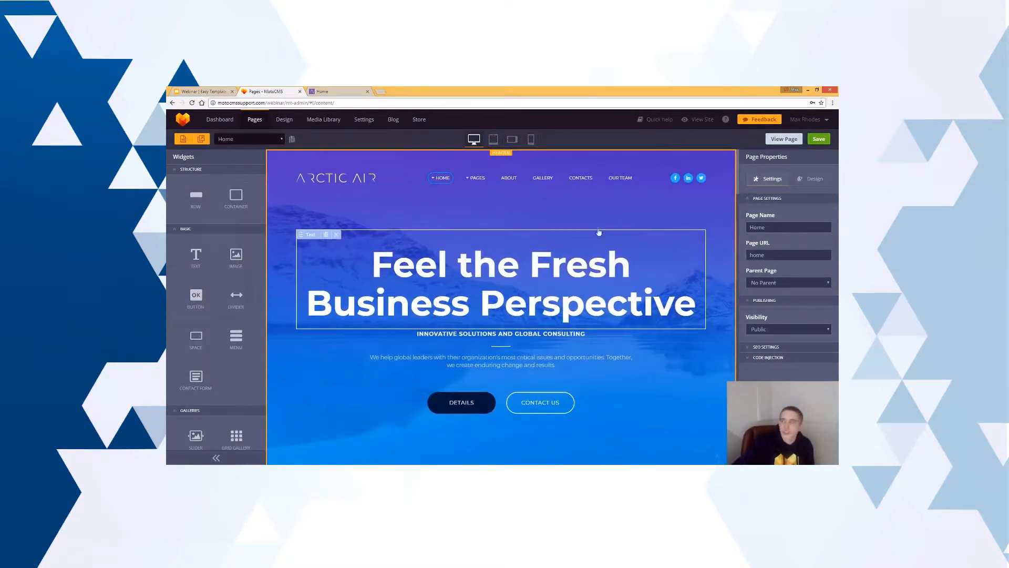
# Switch the Home page's header section to Header and back to Header 2, and return to the page settings
pyautogui.click(815, 181)
pyautogui.click(789, 239)
pyautogui.click(776, 249)
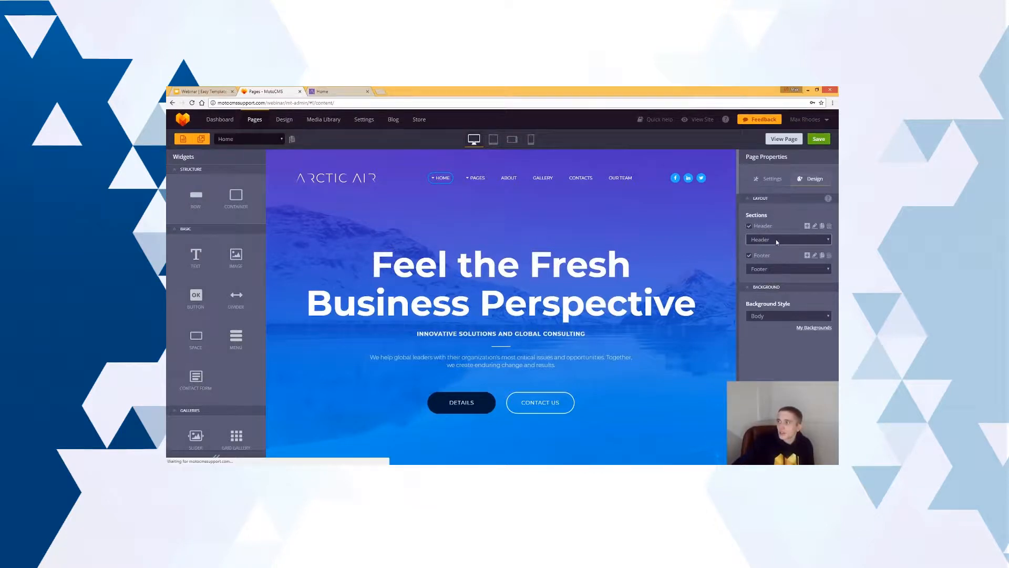
pyautogui.click(777, 240)
pyautogui.click(776, 249)
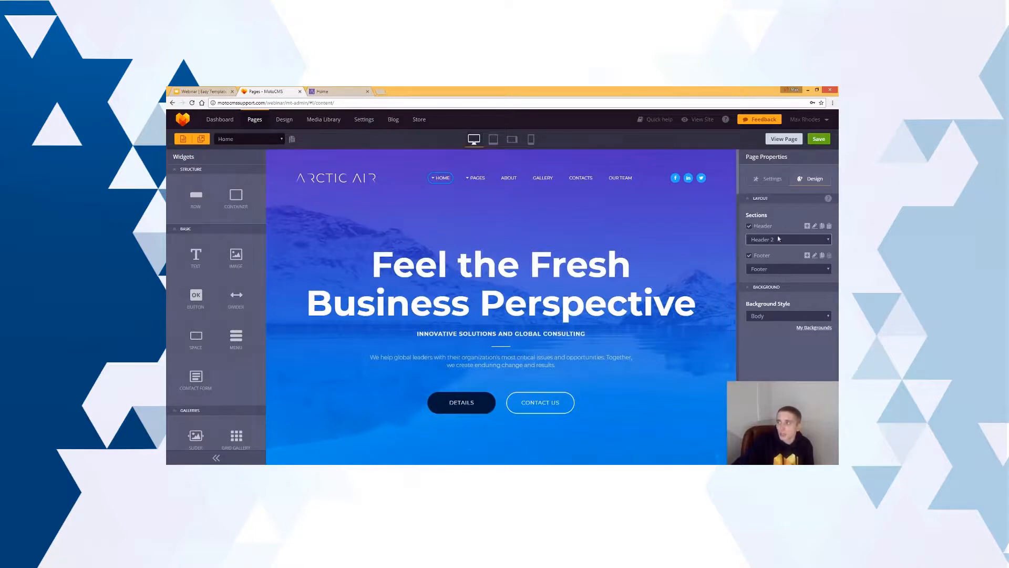
pyautogui.click(772, 179)
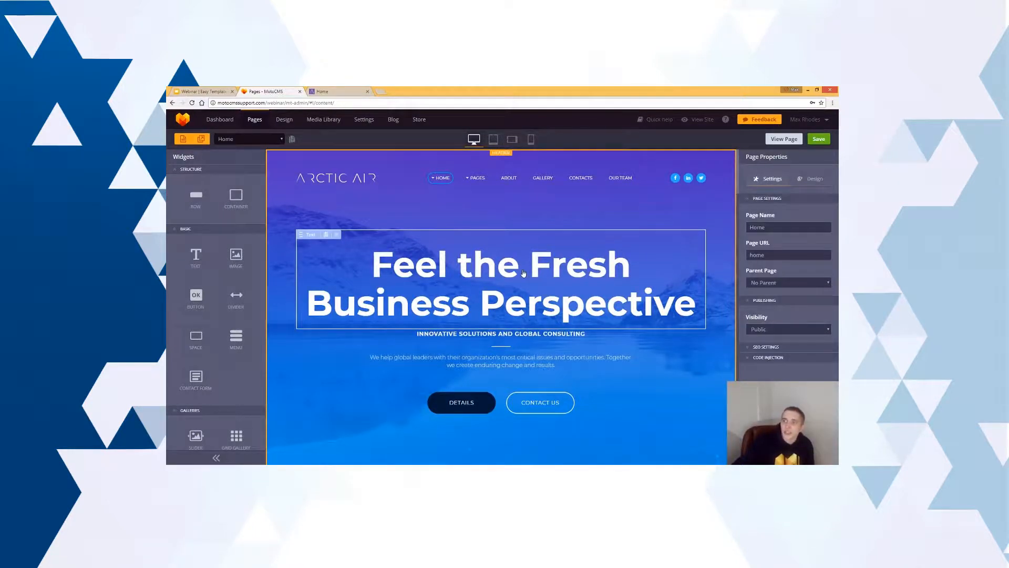
# Examine the header and Who We Are sections, selecting the section's row, image and text widgets to view their settings
pyautogui.scroll(-4, 524, 272)
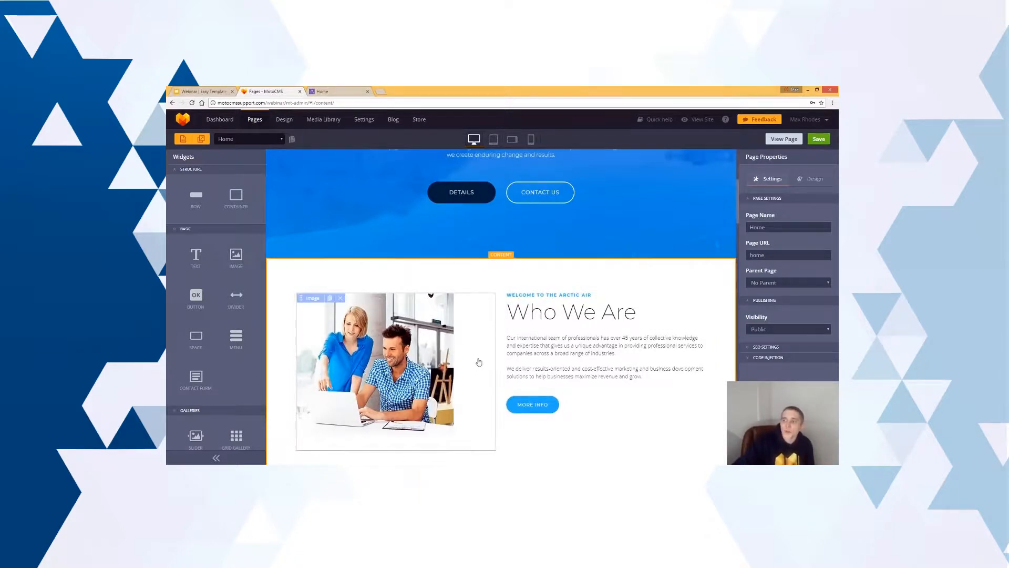
pyautogui.scroll(3, 473, 374)
pyautogui.scroll(1, 473, 405)
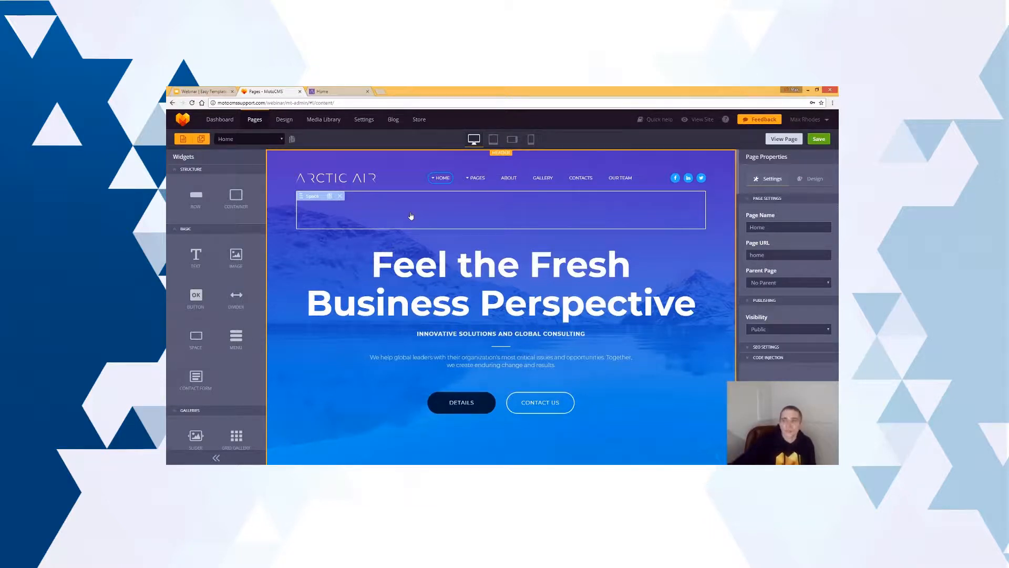
pyautogui.scroll(-5, 399, 276)
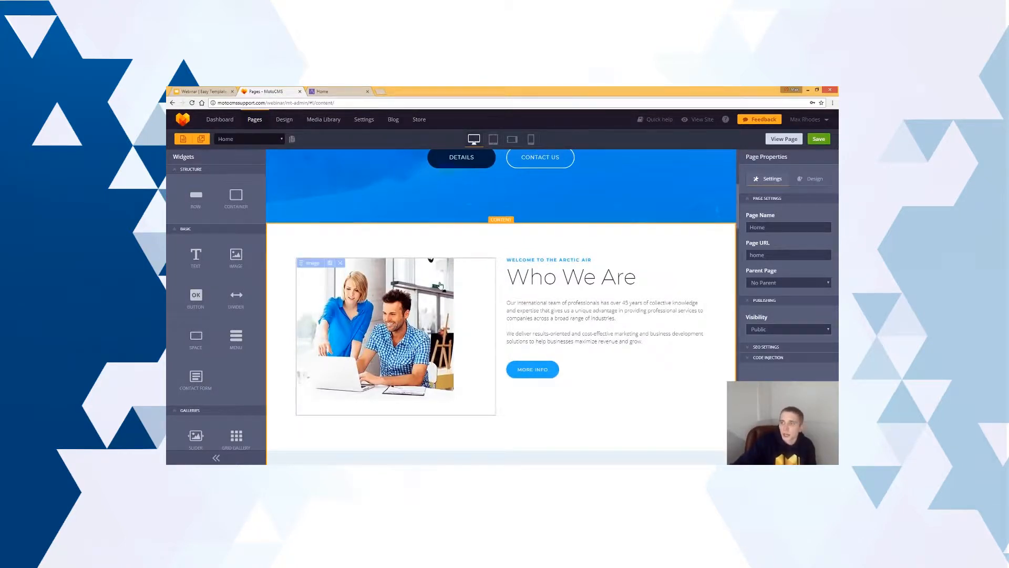
pyautogui.click(501, 238)
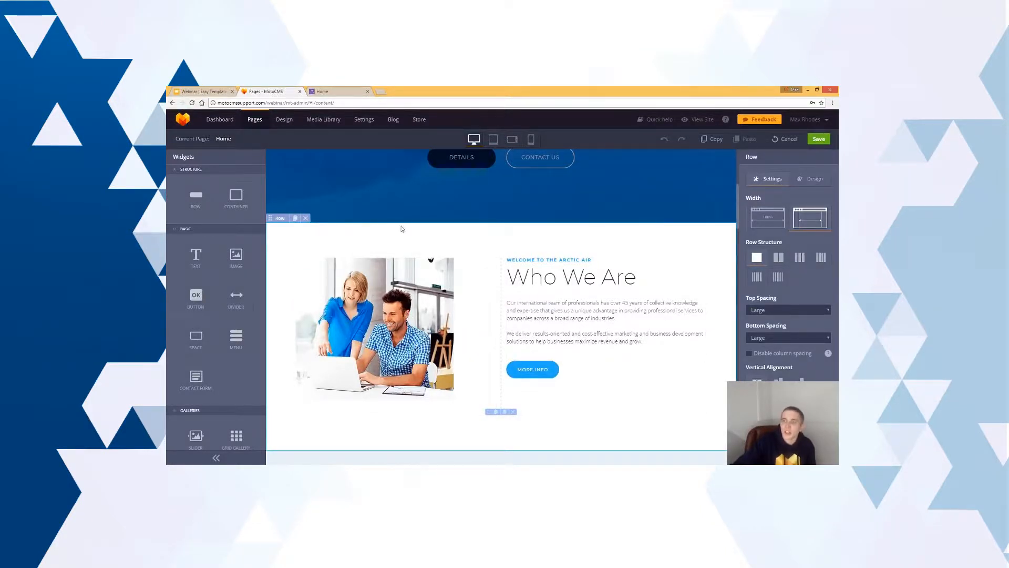
pyautogui.click(331, 288)
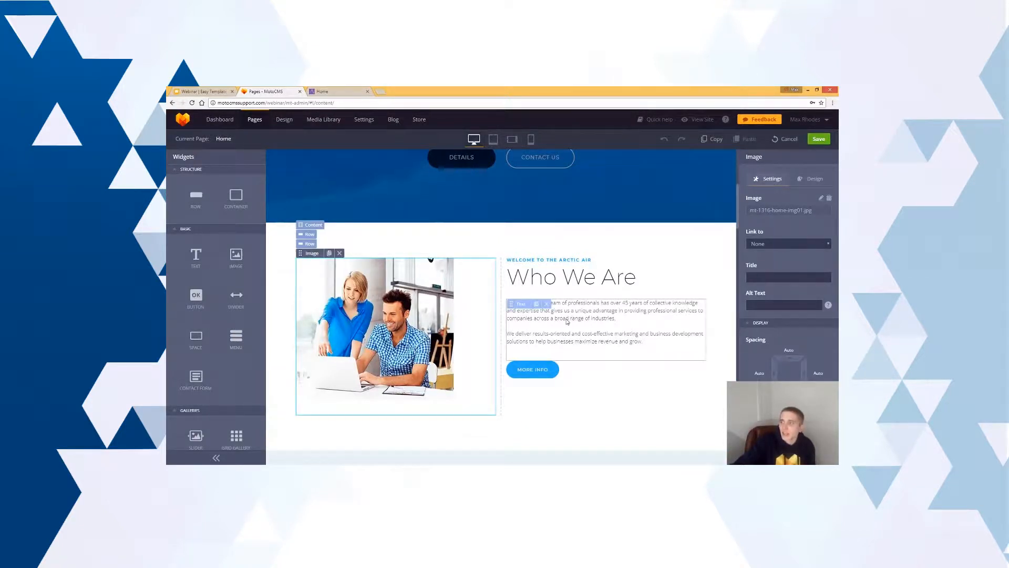
pyautogui.click(547, 320)
pyautogui.click(368, 296)
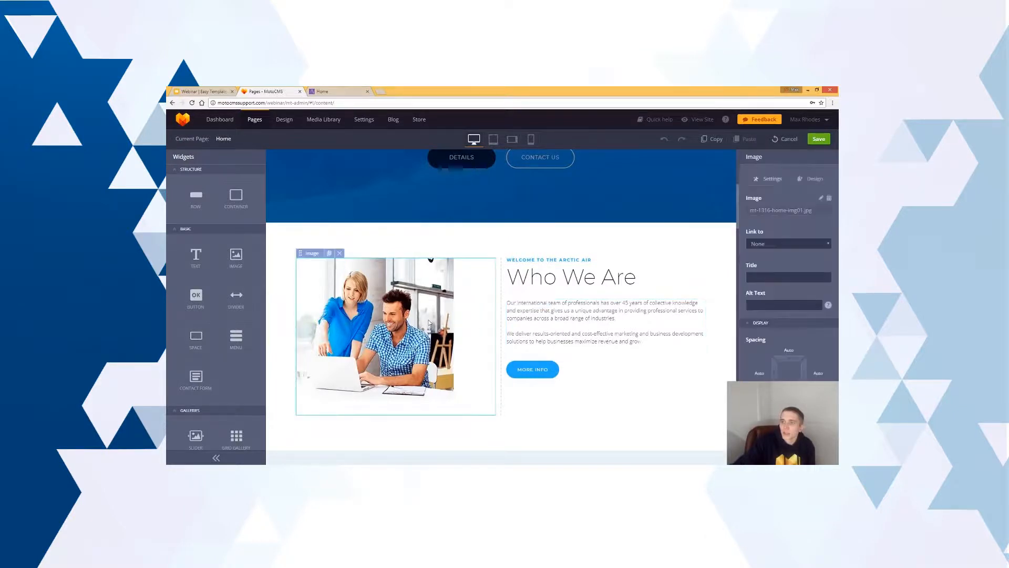
# View the settings of the inner and outer rows containing the Who We Are image, and leave editing without saving
pyautogui.moveTo(308, 253)
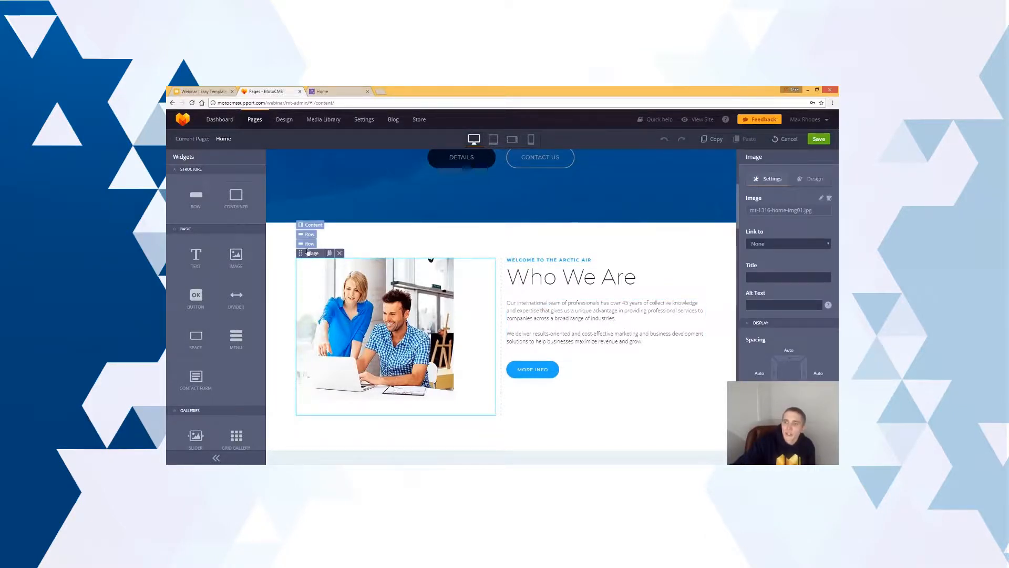
pyautogui.click(309, 243)
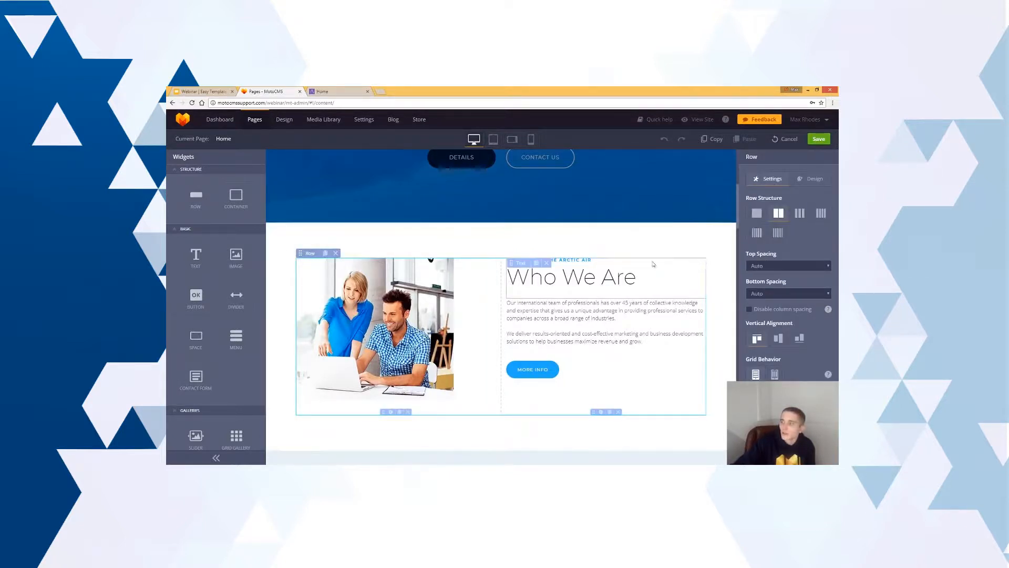
pyautogui.moveTo(308, 253)
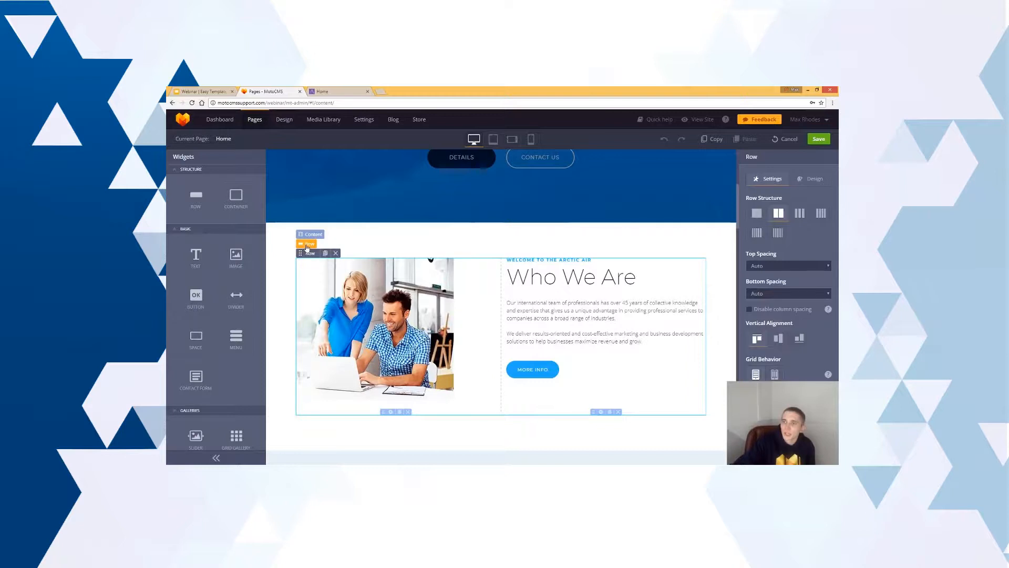
pyautogui.click(307, 245)
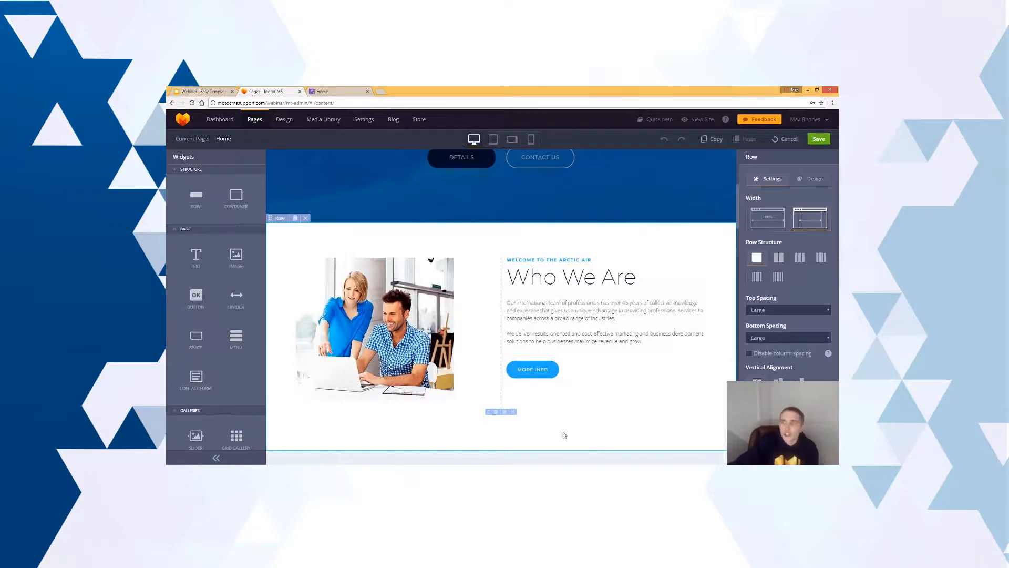
pyautogui.click(785, 139)
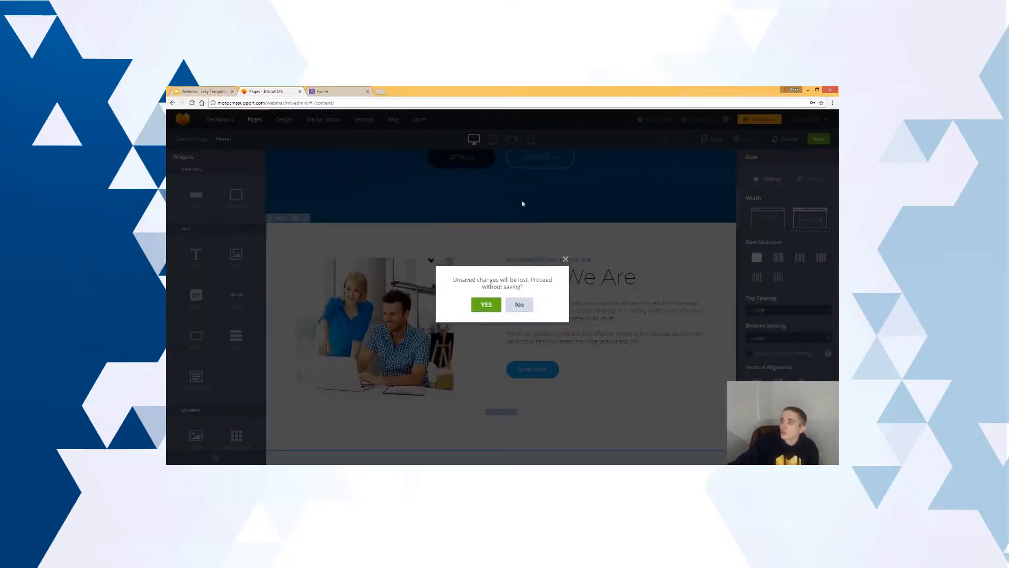
pyautogui.click(482, 305)
pyautogui.click(273, 137)
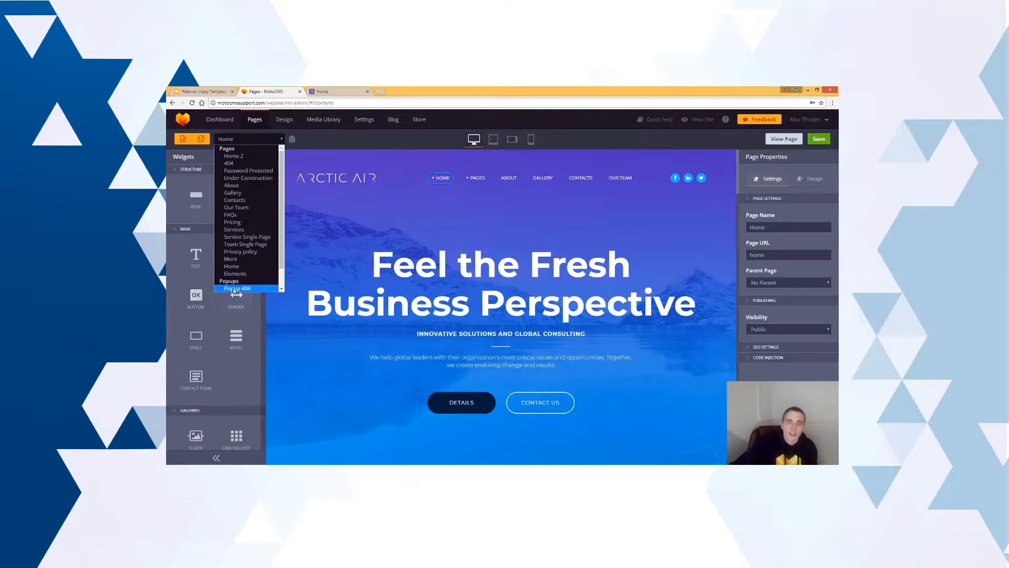
pyautogui.click(377, 140)
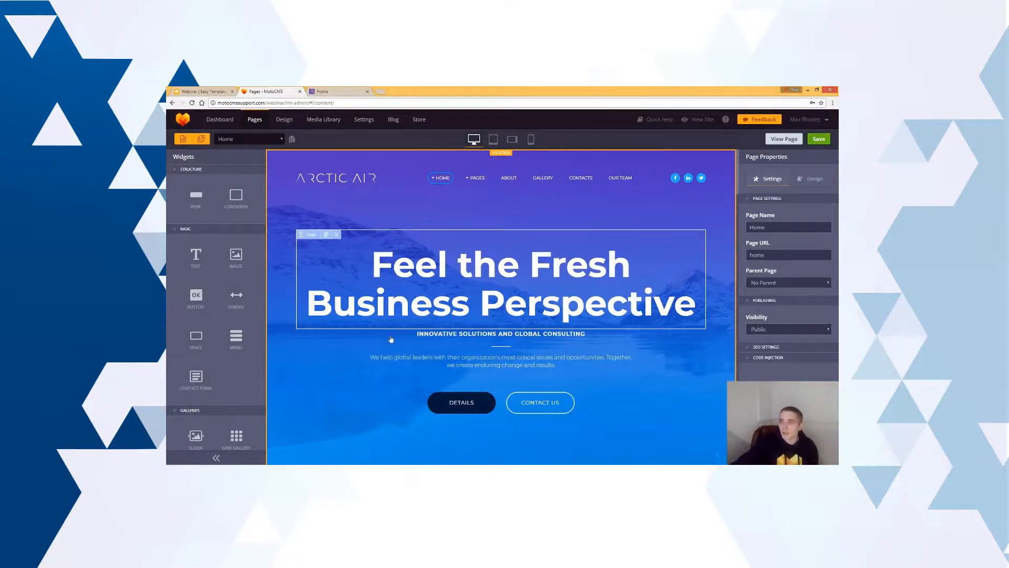
# Add a new row above the Who We Are section and switch its width from 100% to the fixed content width
pyautogui.scroll(-5, 391, 339)
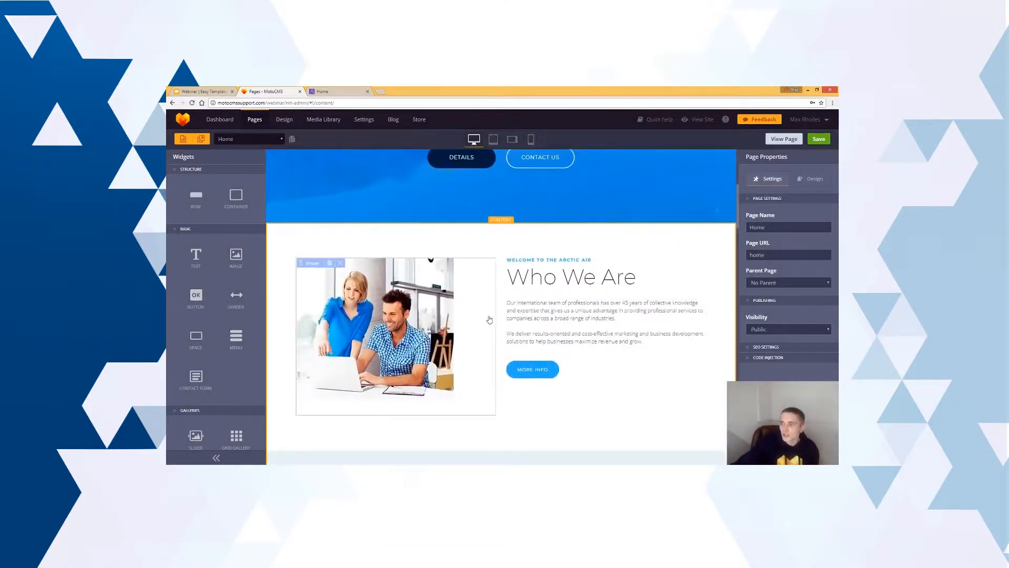
pyautogui.click(489, 319)
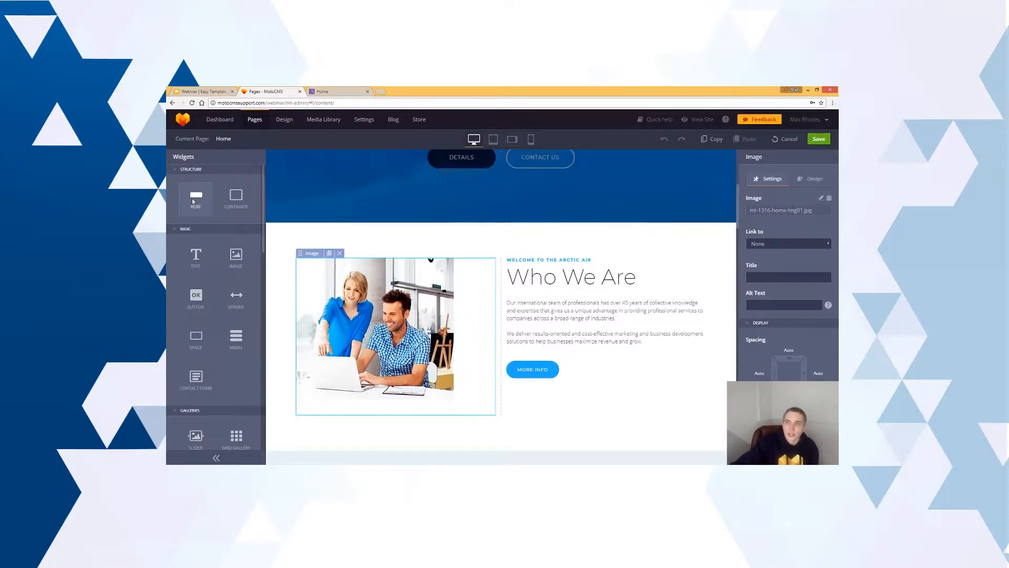
pyautogui.moveTo(191, 198); pyautogui.dragTo(448, 228)
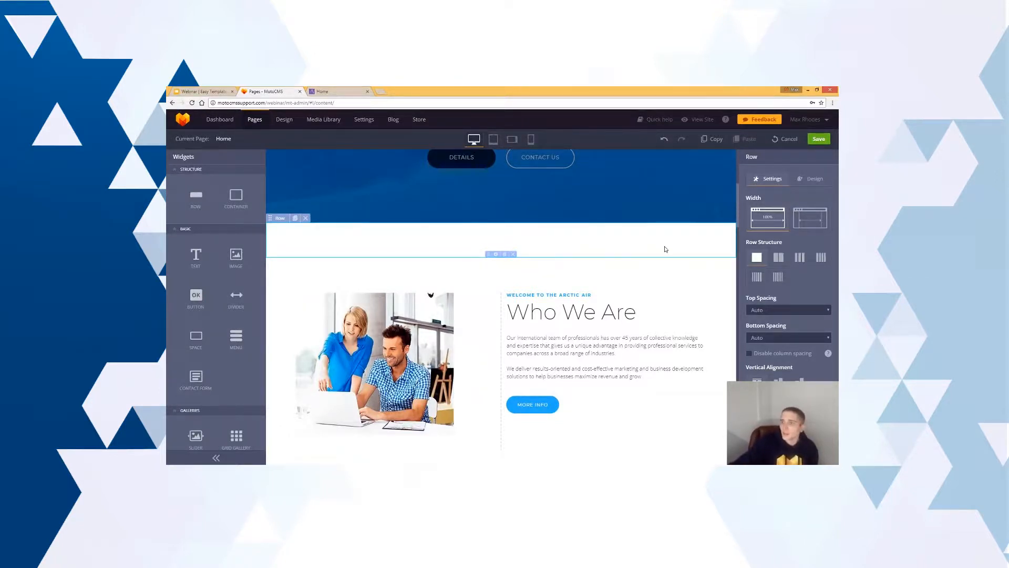
pyautogui.click(808, 225)
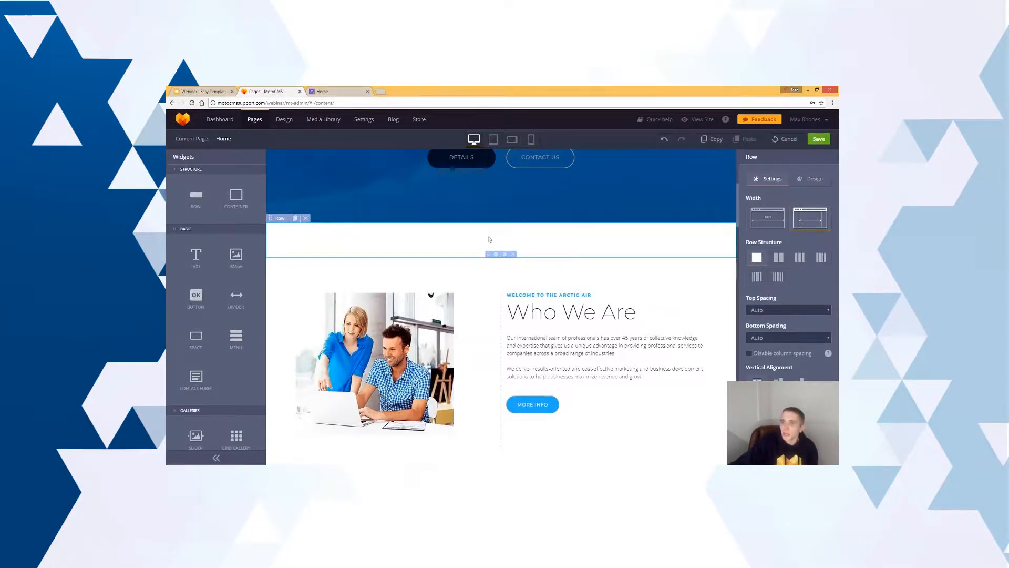
# Place a Text widget in the new row and clear its contents
pyautogui.moveTo(196, 257); pyautogui.dragTo(385, 240)
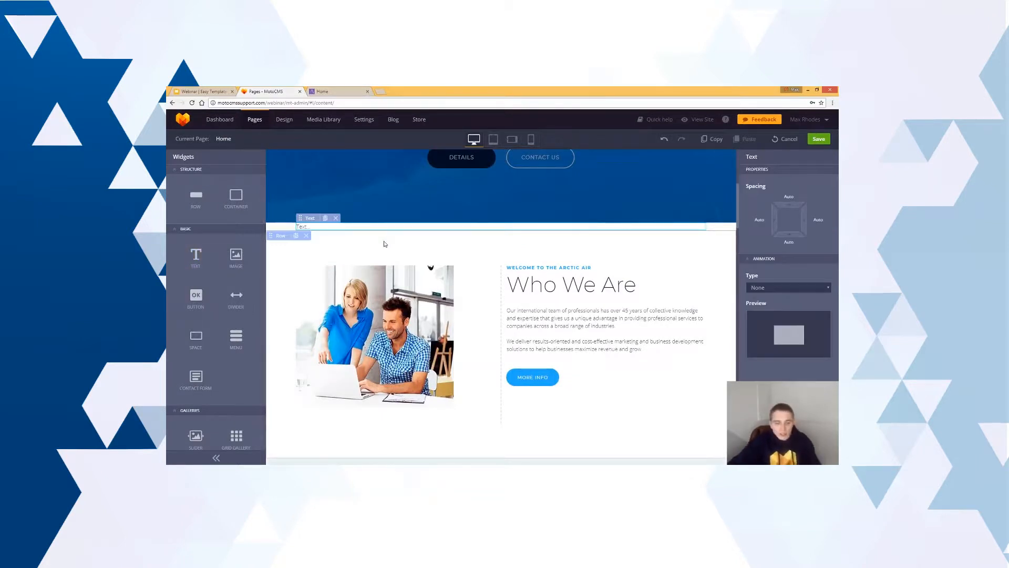
pyautogui.write('dasfasdtgfadsfgdsgfdsg')
pyautogui.press('Return')
pyautogui.write('dsfgdsfgd')
pyautogui.press('Return')
pyautogui.write('afgdsfg')
pyautogui.hotkey('ctrl', 'a')
pyautogui.press('BackSpace')
# Enter a random string of letters in the new Text widget and paste copies of it repeatedly to fill about four lines
pyautogui.write('cs')
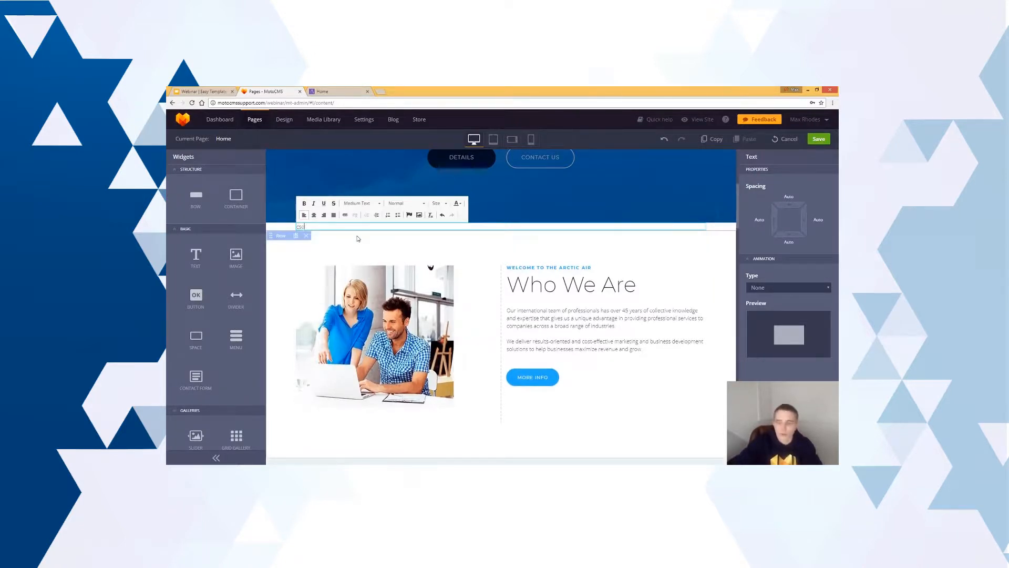
pyautogui.write('dfdsfsdfds')
pyautogui.hotkey('ctrl', 'a')
pyautogui.hotkey('ctrl', 'c')
pyautogui.hotkey('ctrl', 'v')
pyautogui.hotkey('ctrl', 'v')
pyautogui.hotkey('ctrl', 'v')
pyautogui.hotkey('ctrl', 'v')
pyautogui.hotkey('ctrl', 'v')
pyautogui.hotkey('ctrl', 'v')
pyautogui.hotkey('ctrl', 'v')
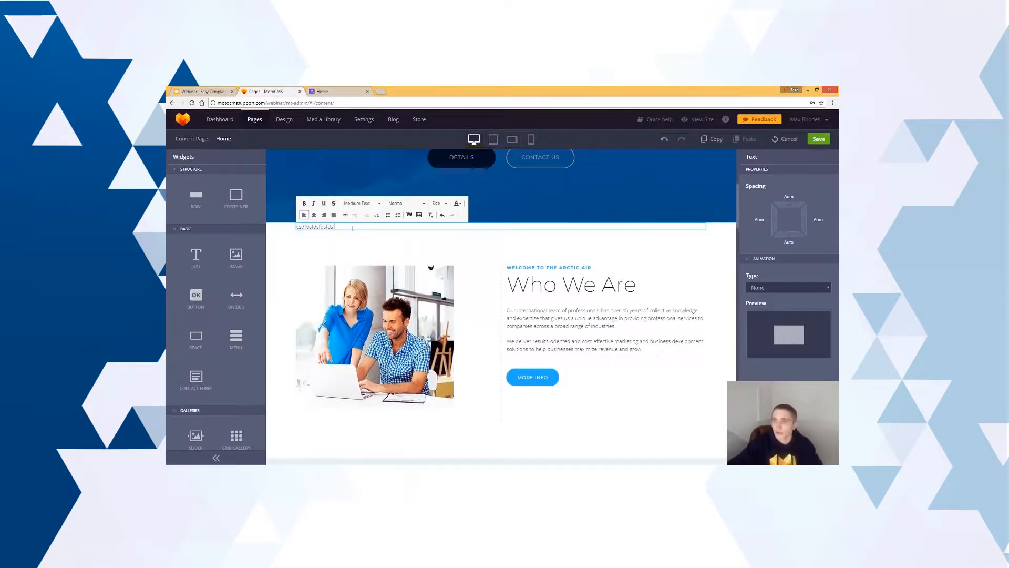
pyautogui.hotkey('ctrl', 'v')
pyautogui.hotkey('ctrl', 'v')
pyautogui.hotkey('ctrl', 'v')
pyautogui.hotkey('ctrl', 'v')
pyautogui.hotkey('ctrl', 'v')
pyautogui.hotkey('ctrl', 'v')
pyautogui.hotkey('ctrl', 'v')
pyautogui.hotkey('ctrl', 'v')
pyautogui.hotkey('ctrl', 'v')
pyautogui.hotkey('ctrl', 'v')
pyautogui.hotkey('ctrl', 'v')
pyautogui.hotkey('ctrl', 'v')
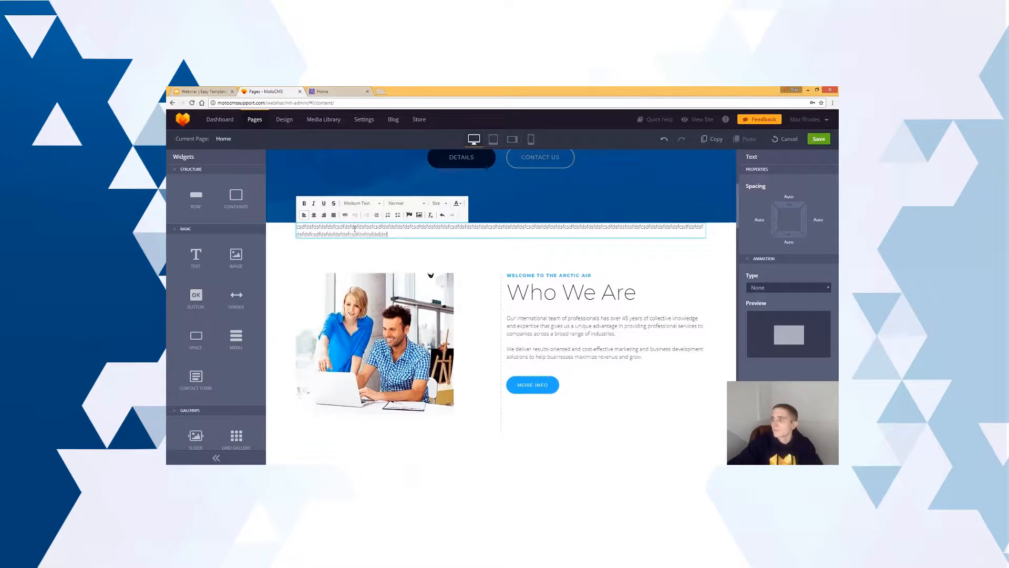
pyautogui.hotkey('ctrl', 'v')
pyautogui.hotkey('ctrl', 'v')
pyautogui.hotkey('ctrl', 'v')
pyautogui.hotkey('ctrl', 'v')
pyautogui.hotkey('ctrl', 'v')
pyautogui.hotkey('ctrl', 'v')
pyautogui.hotkey('ctrl', 'v')
pyautogui.hotkey('ctrl', 'v')
pyautogui.hotkey('ctrl', 'v')
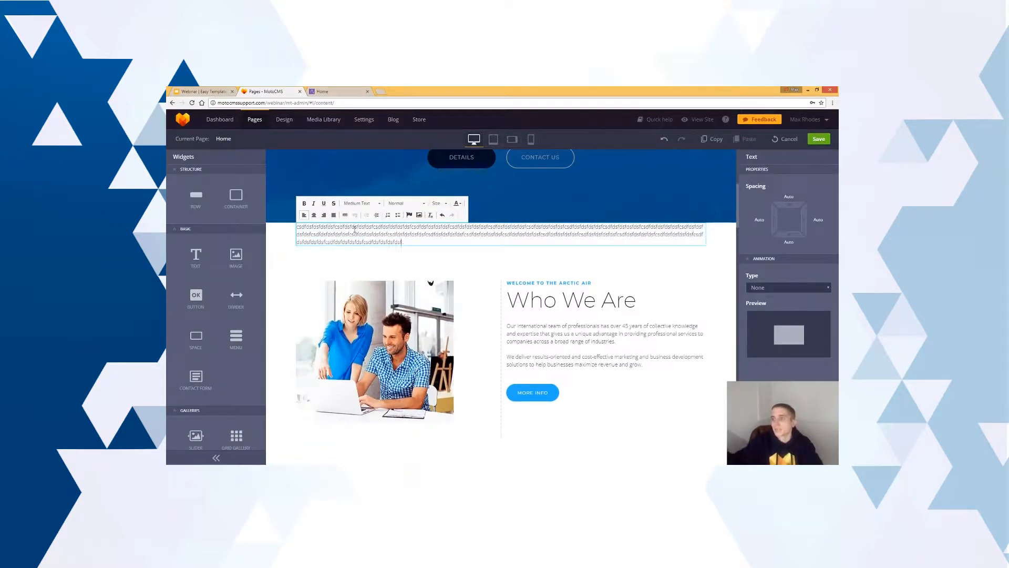
pyautogui.hotkey('ctrl', 'v')
pyautogui.hotkey('ctrl', 'v')
pyautogui.hotkey('ctrl', 'v')
pyautogui.hotkey('ctrl', 'v')
pyautogui.hotkey('ctrl', 'v')
pyautogui.hotkey('ctrl', 'v')
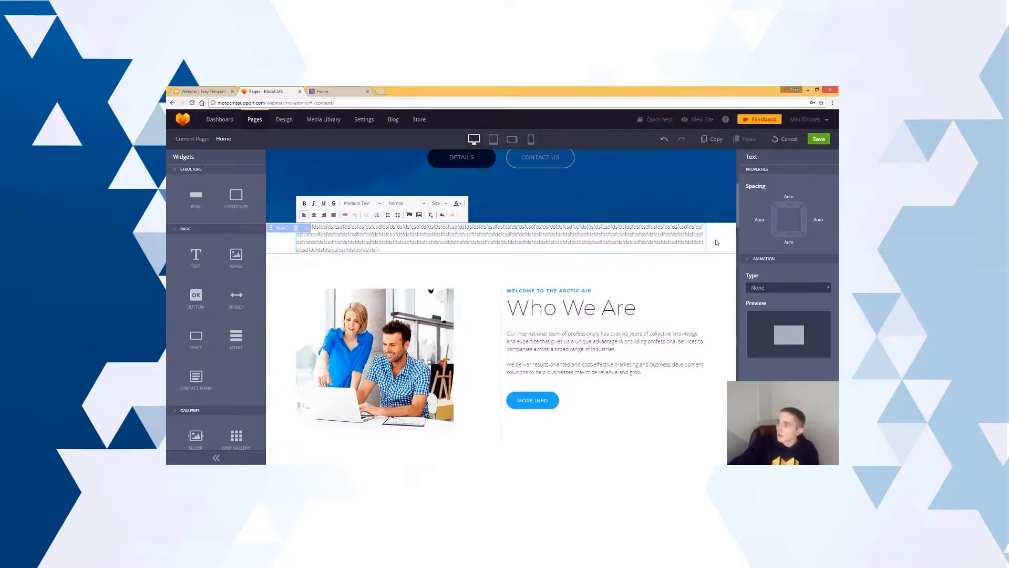
# Set the width of the row with the random text to 100%, save the page and check it on the live site
pyautogui.click(281, 218)
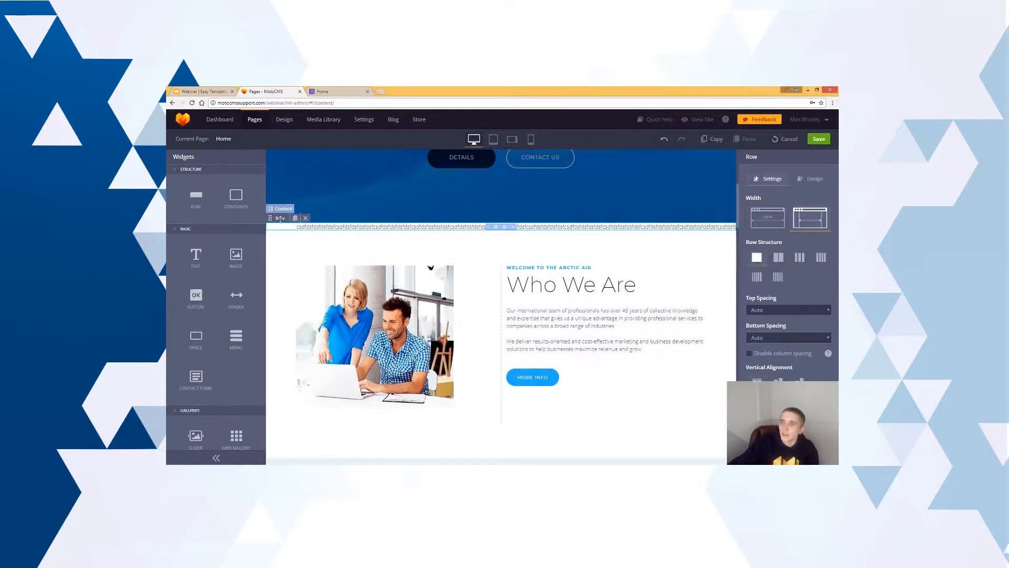
pyautogui.click(768, 219)
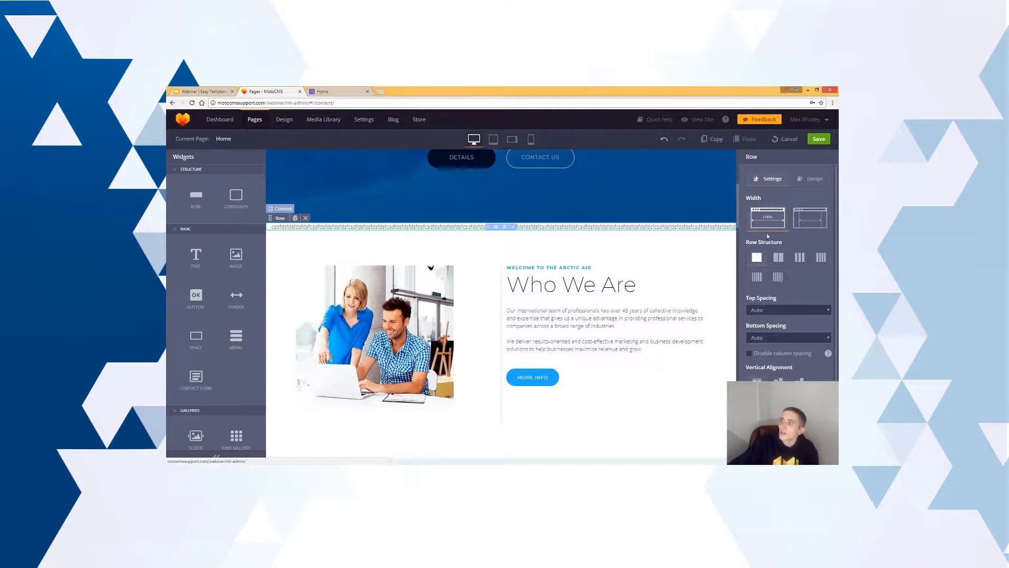
pyautogui.click(823, 140)
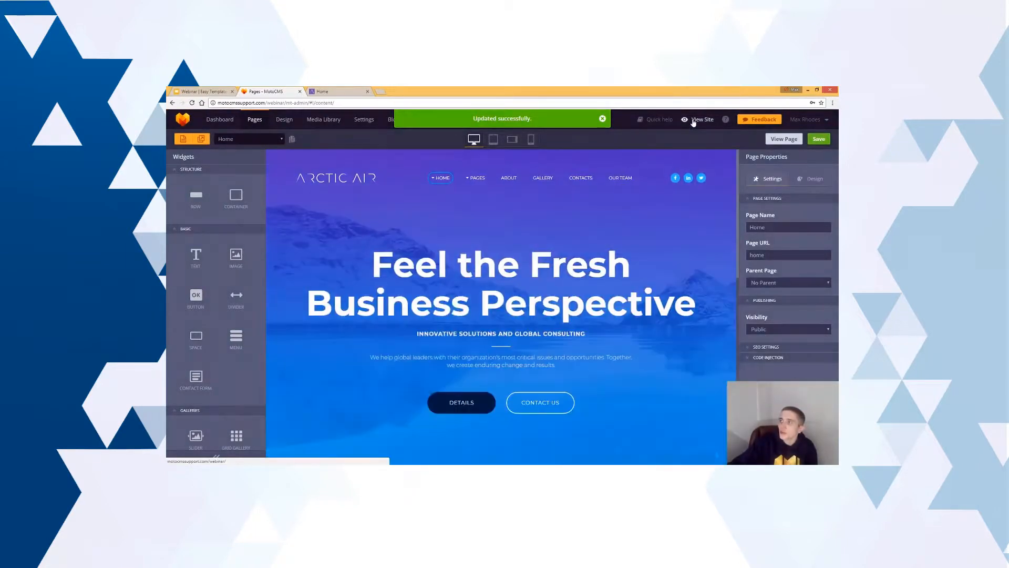
pyautogui.click(694, 121)
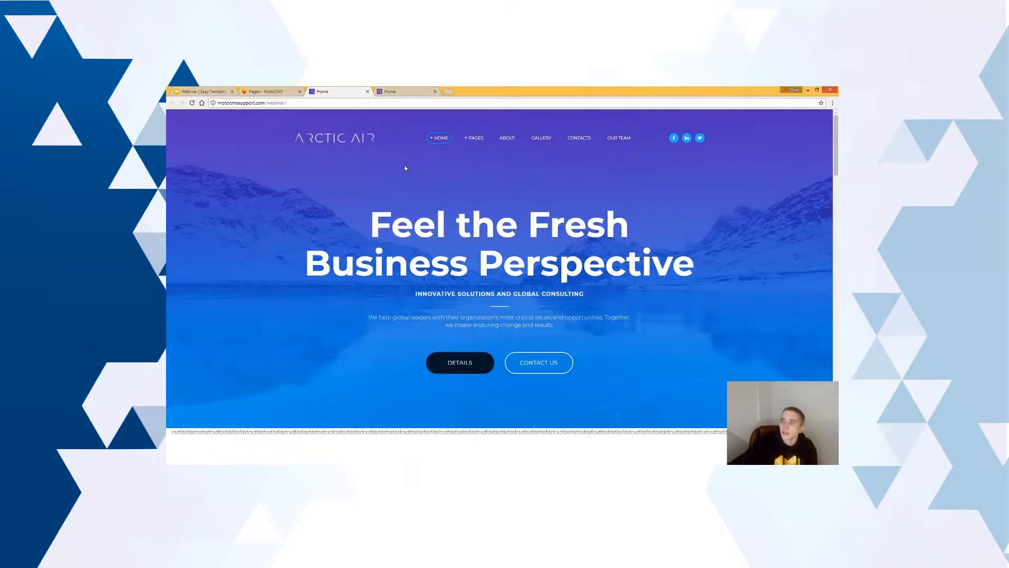
pyautogui.scroll(-3, 348, 173)
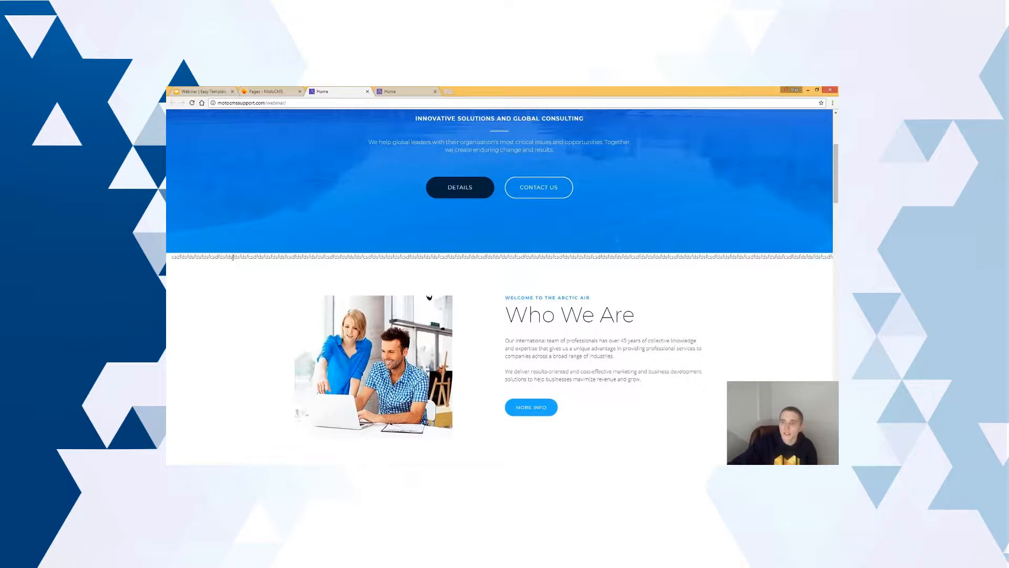
# Set the outer Who We Are row's width to 100%, save the page and check the section on the reloaded live site
pyautogui.click(288, 89)
pyautogui.scroll(-6, 344, 210)
pyautogui.click(344, 210)
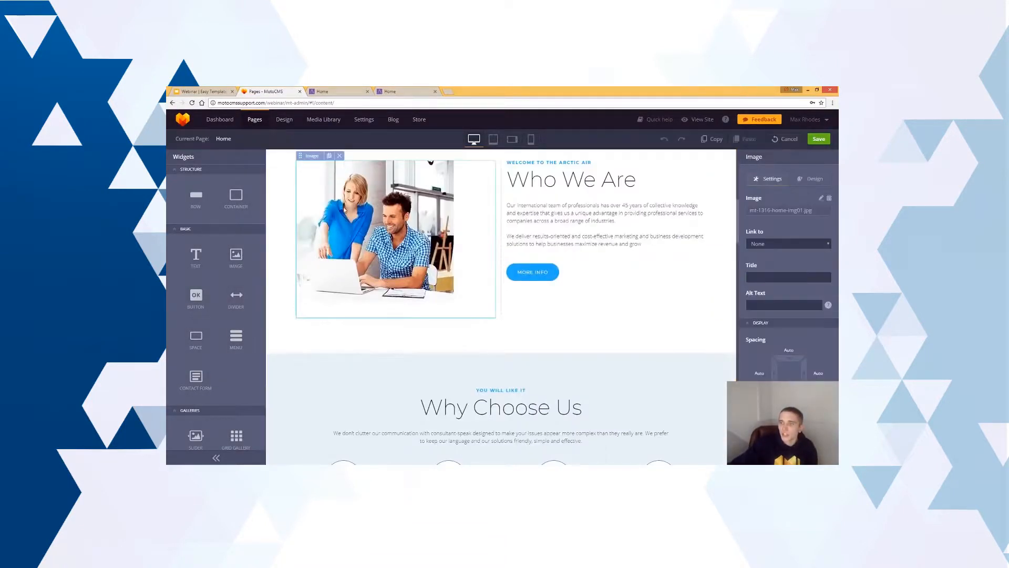
pyautogui.scroll(2, 344, 209)
pyautogui.click(307, 217)
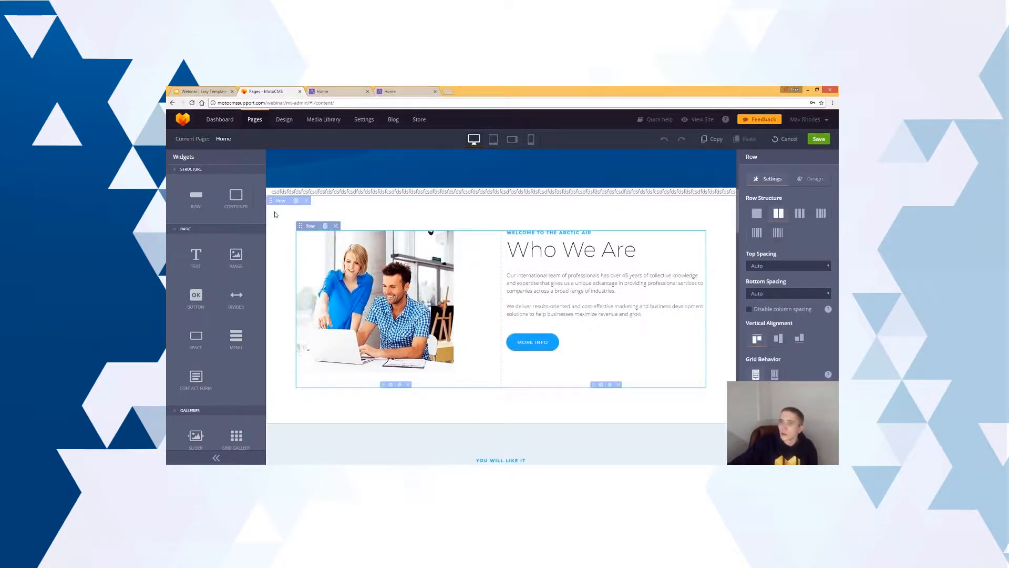
pyautogui.click(276, 198)
pyautogui.click(768, 218)
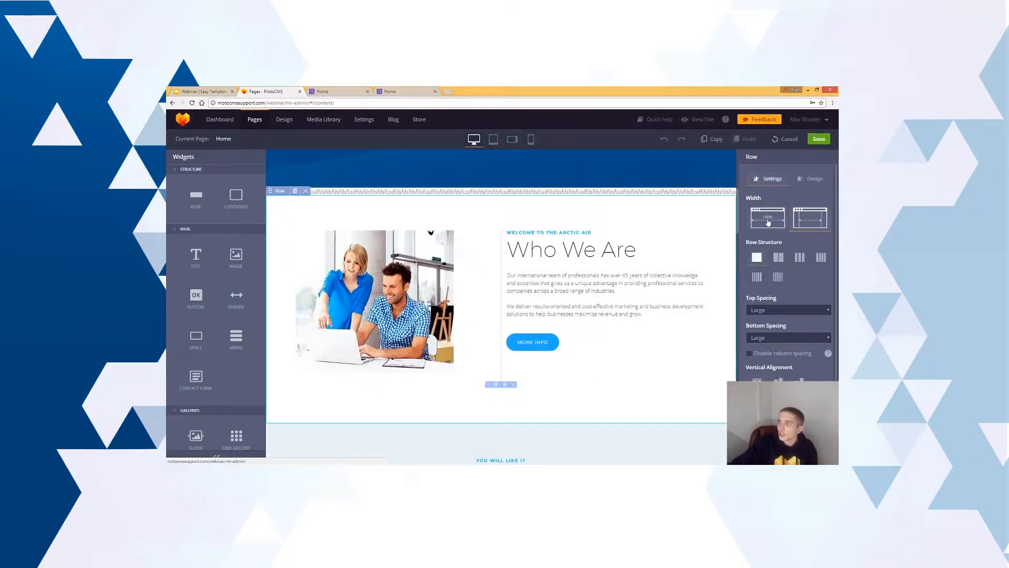
pyautogui.click(818, 140)
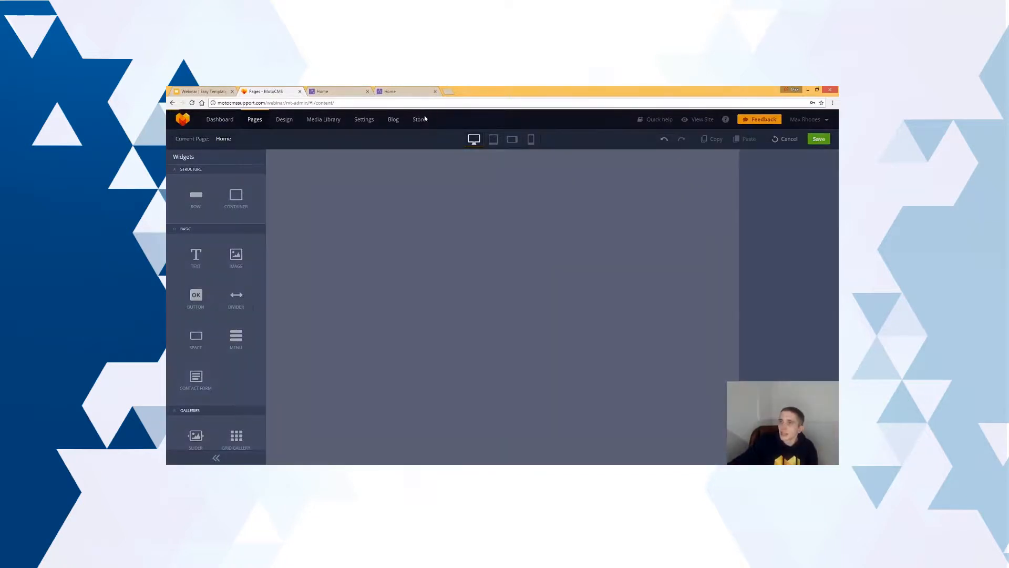
pyautogui.click(318, 91)
pyautogui.click(191, 103)
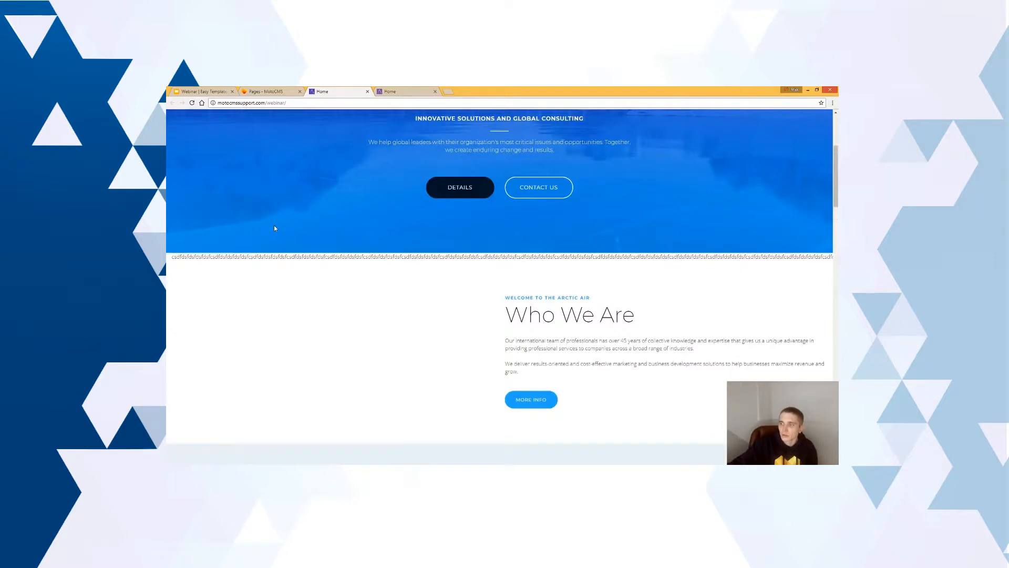
pyautogui.scroll(-2, 379, 322)
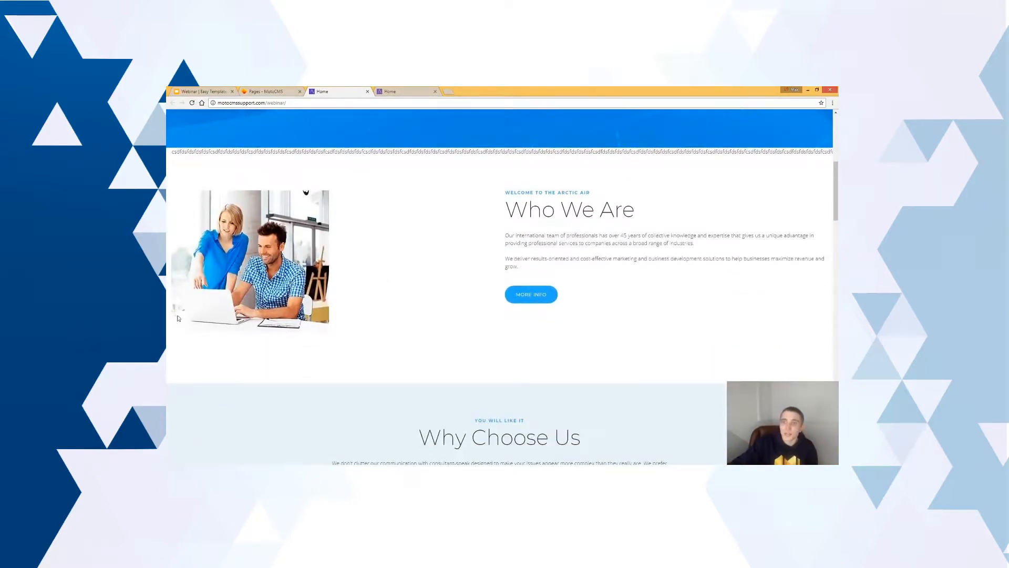
pyautogui.scroll(1, 809, 265)
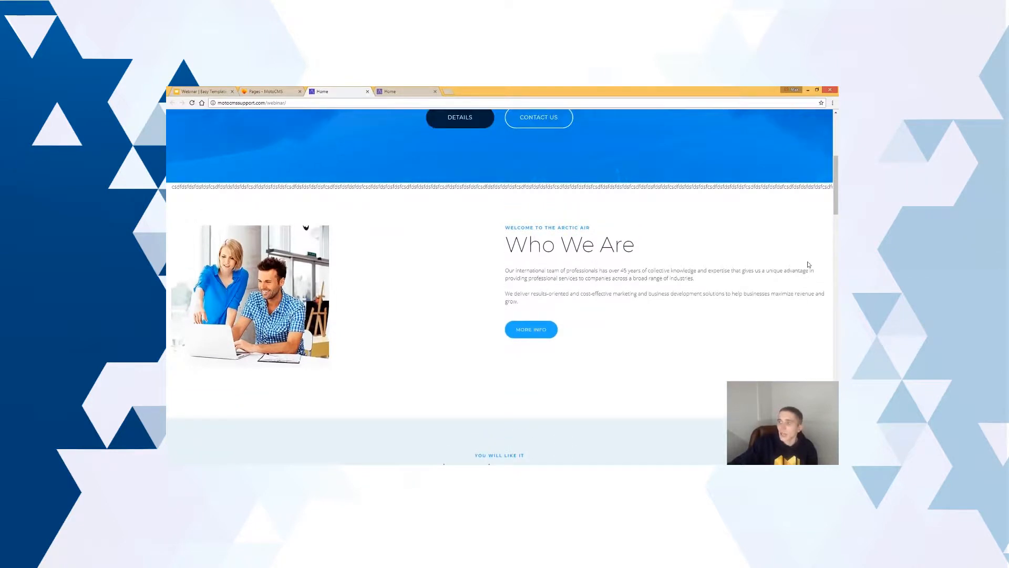
# In the editor, return the outer Who We Are row to the fixed content width and delete the random text above it
pyautogui.click(256, 91)
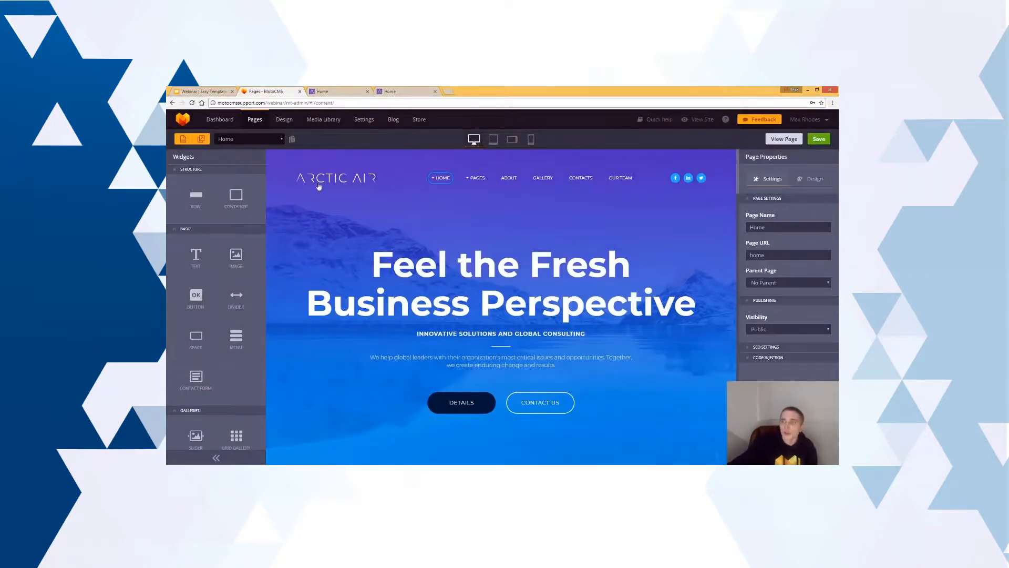
pyautogui.scroll(-7, 481, 308)
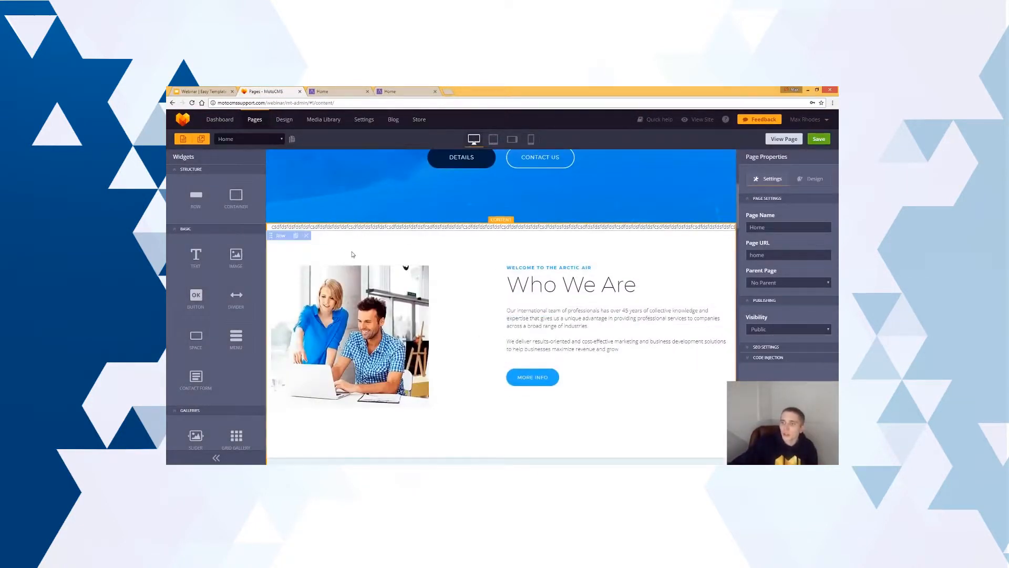
pyautogui.click(365, 237)
pyautogui.click(806, 216)
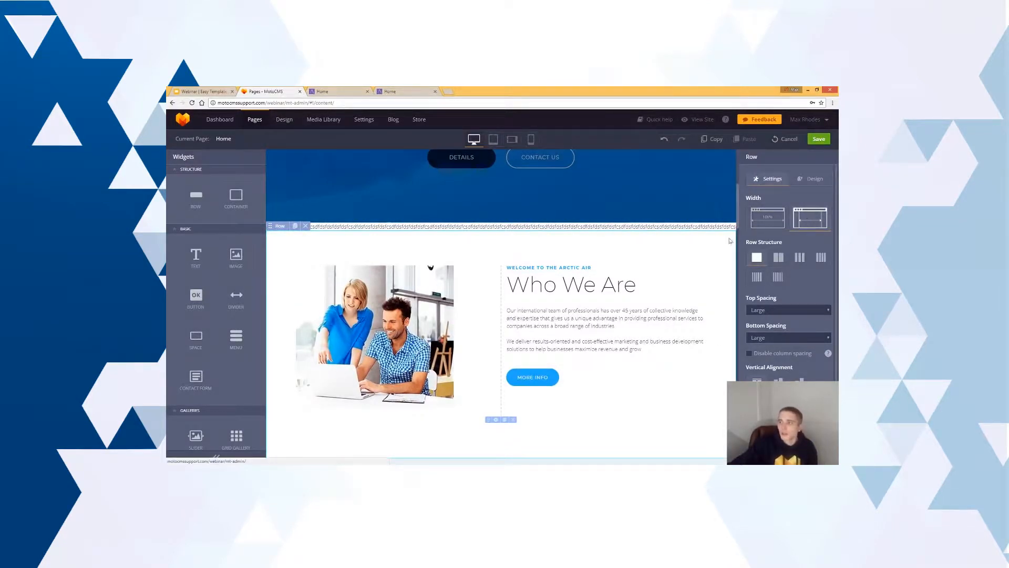
pyautogui.click(384, 228)
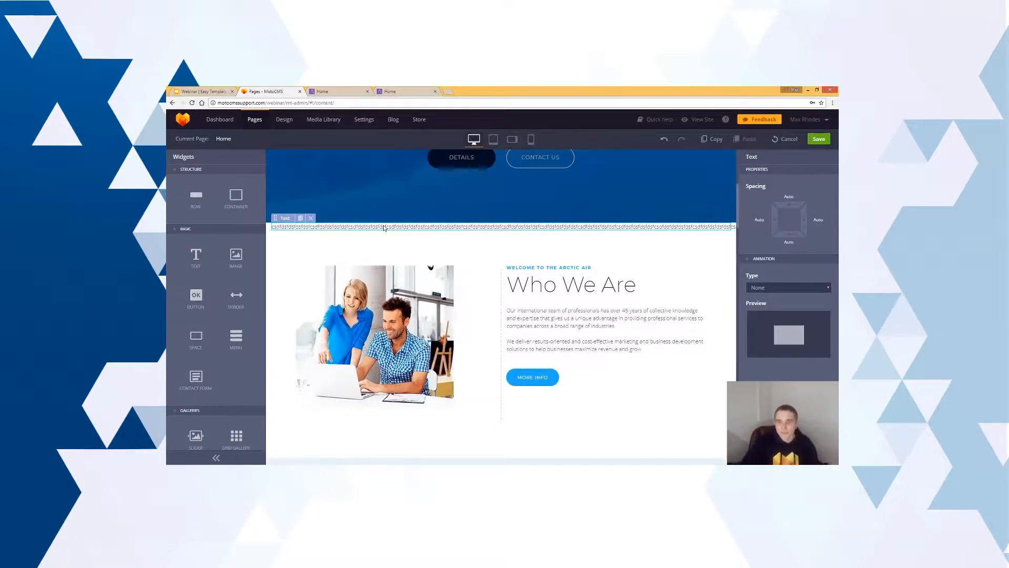
pyautogui.click(311, 217)
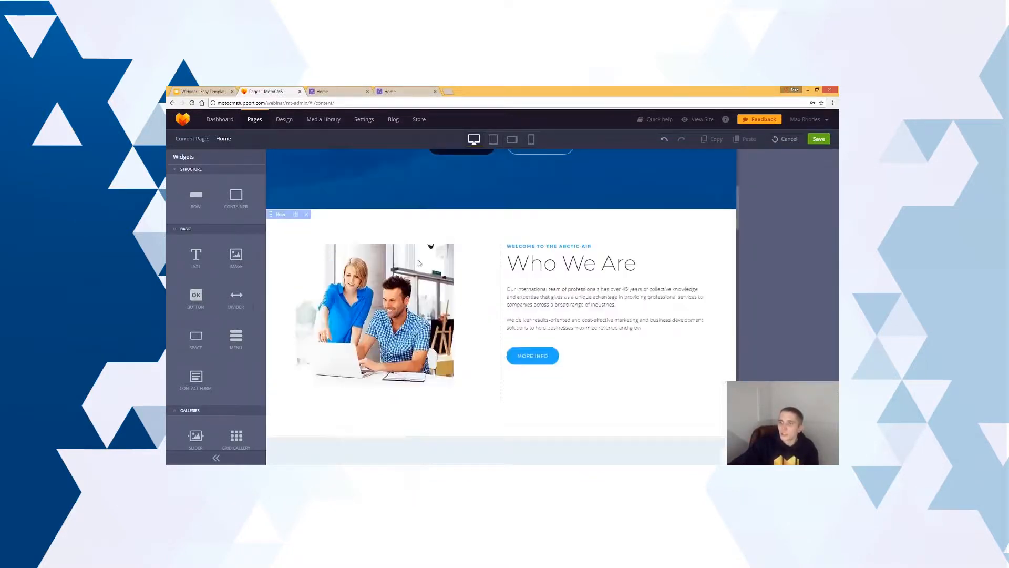
# Add an empty single-column row directly above the Who We Are section and save the page
pyautogui.scroll(3, 428, 249)
pyautogui.moveTo(196, 197); pyautogui.dragTo(357, 302)
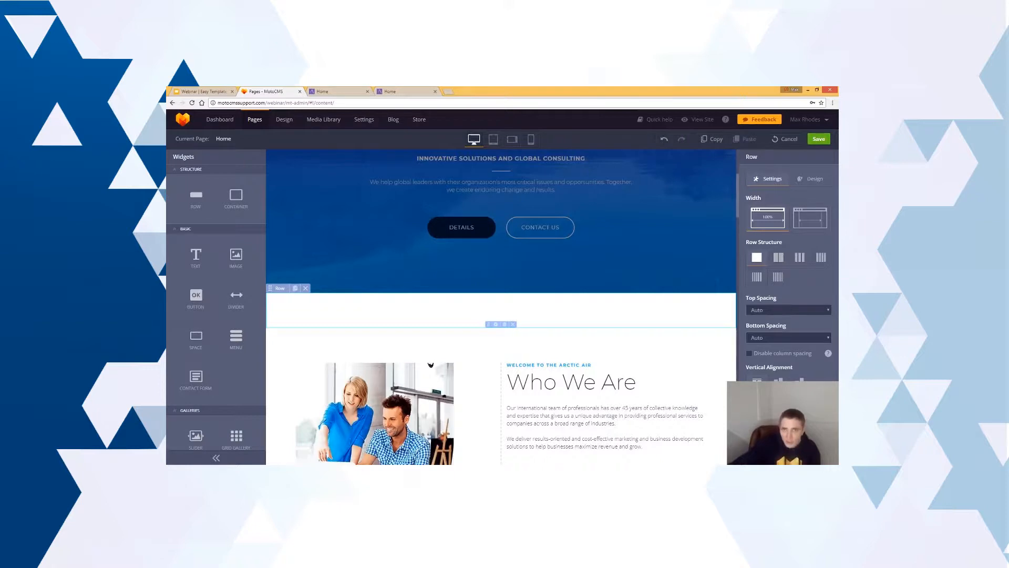
pyautogui.scroll(1, 534, 306)
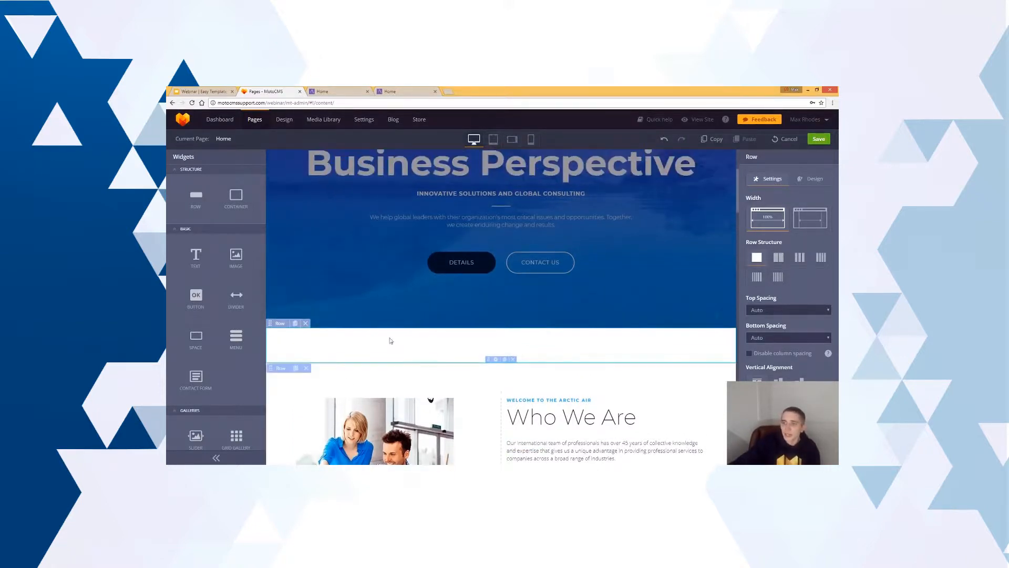
pyautogui.click(819, 139)
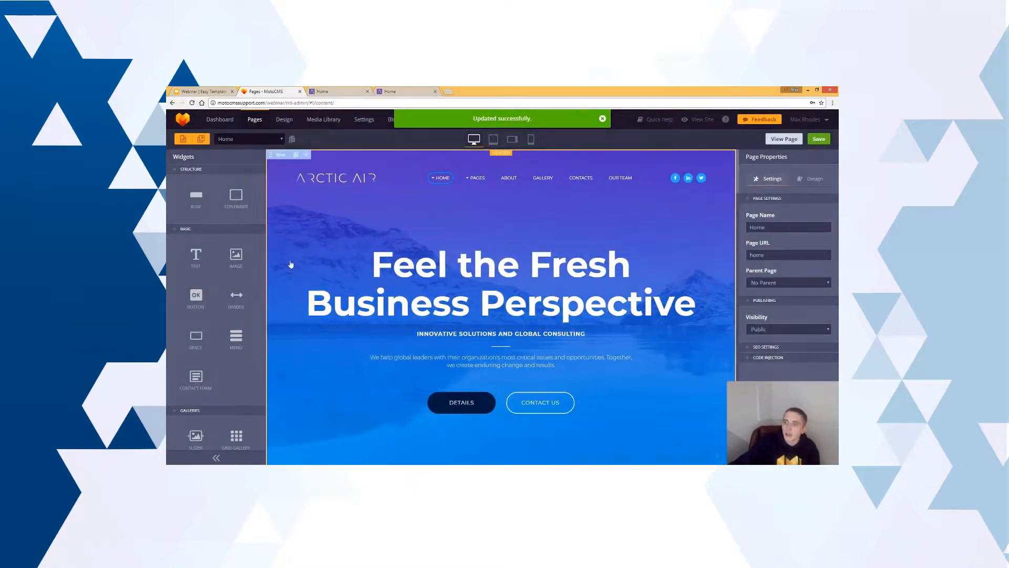
# Open the Header section for editing and set the top and bottom spacing of the headline text to Auto
pyautogui.click(305, 239)
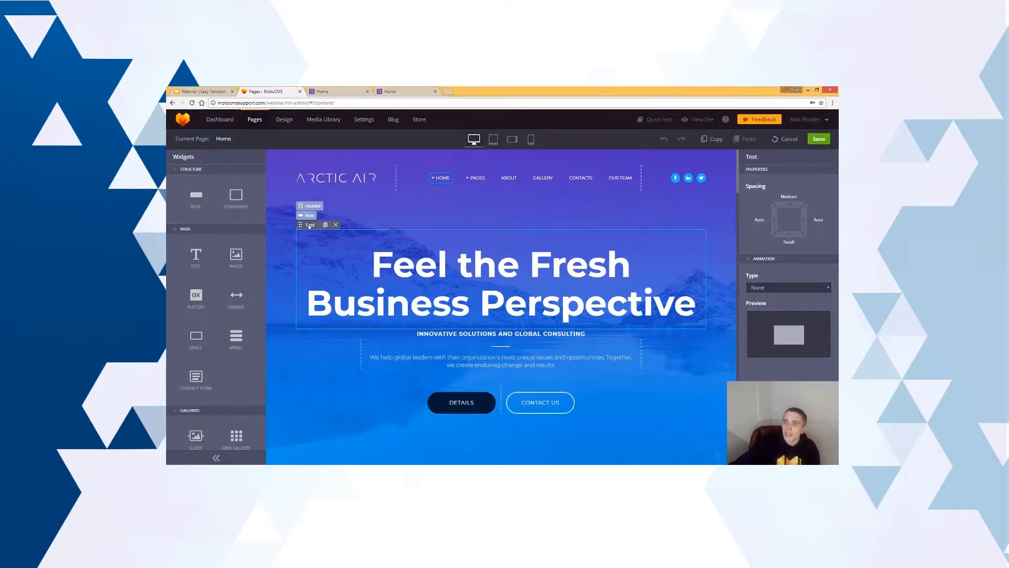
pyautogui.click(310, 208)
pyautogui.scroll(-3, 306, 384)
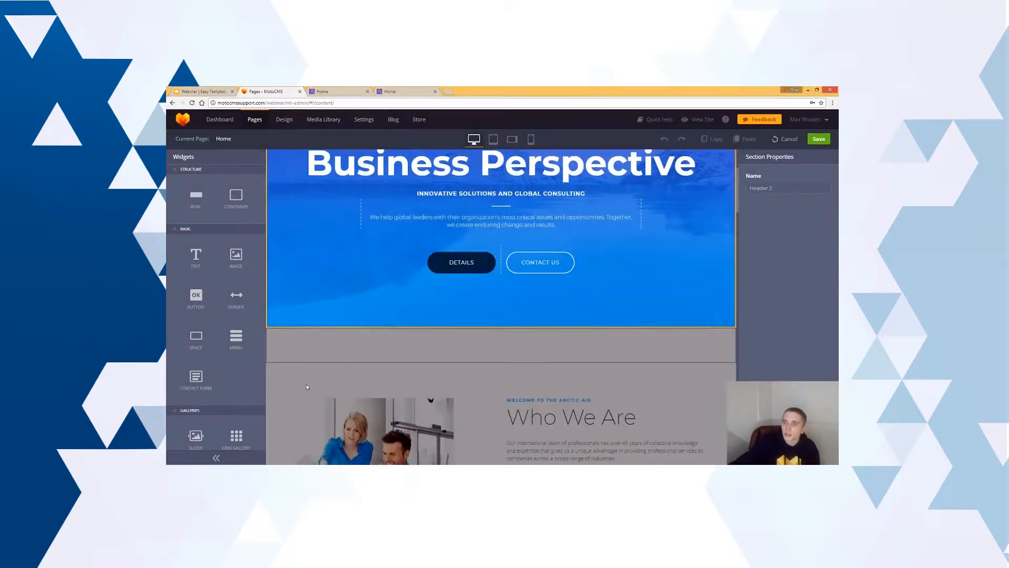
pyautogui.scroll(3, 503, 376)
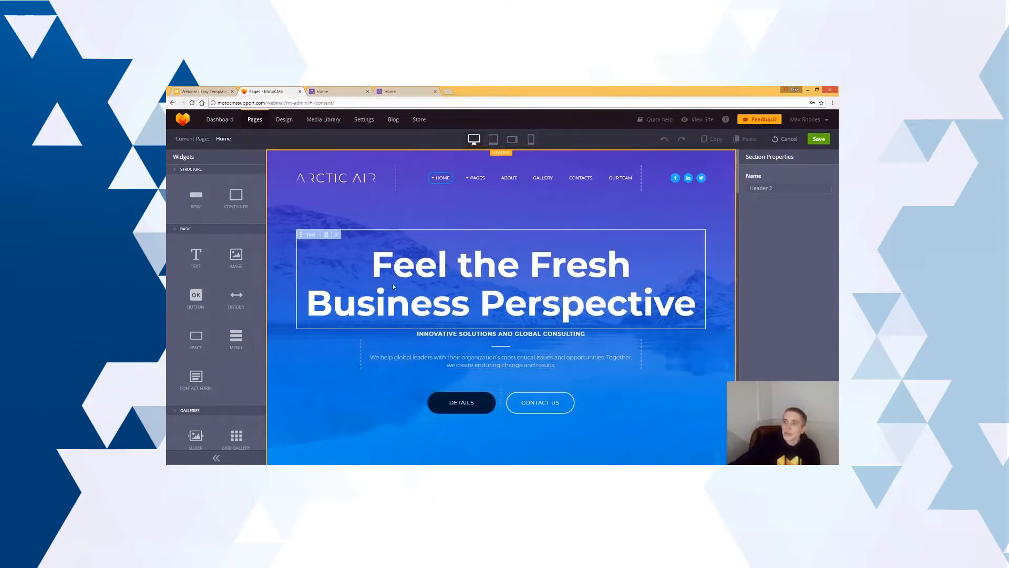
pyautogui.click(487, 277)
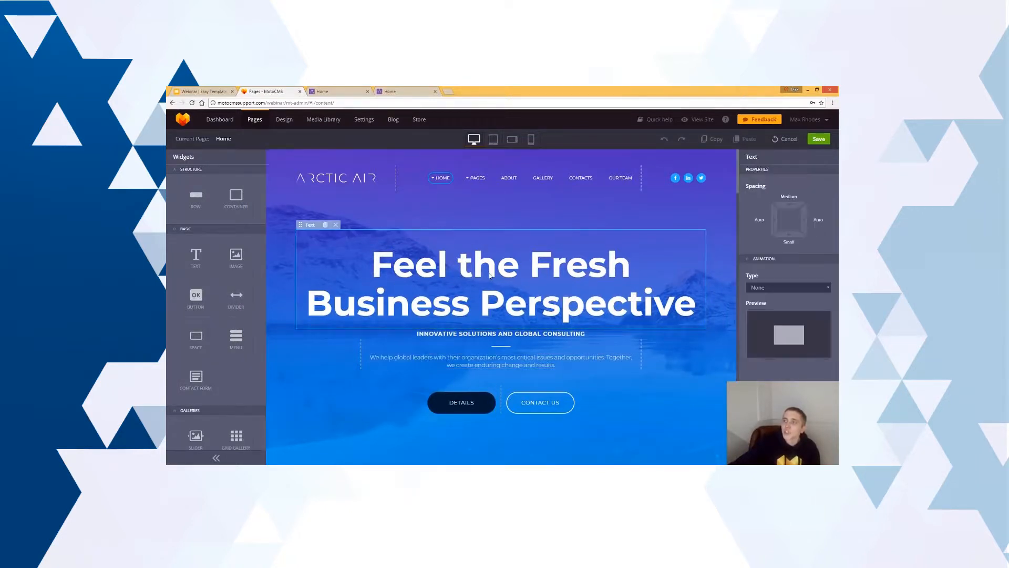
pyautogui.click(792, 199)
pyautogui.click(794, 212)
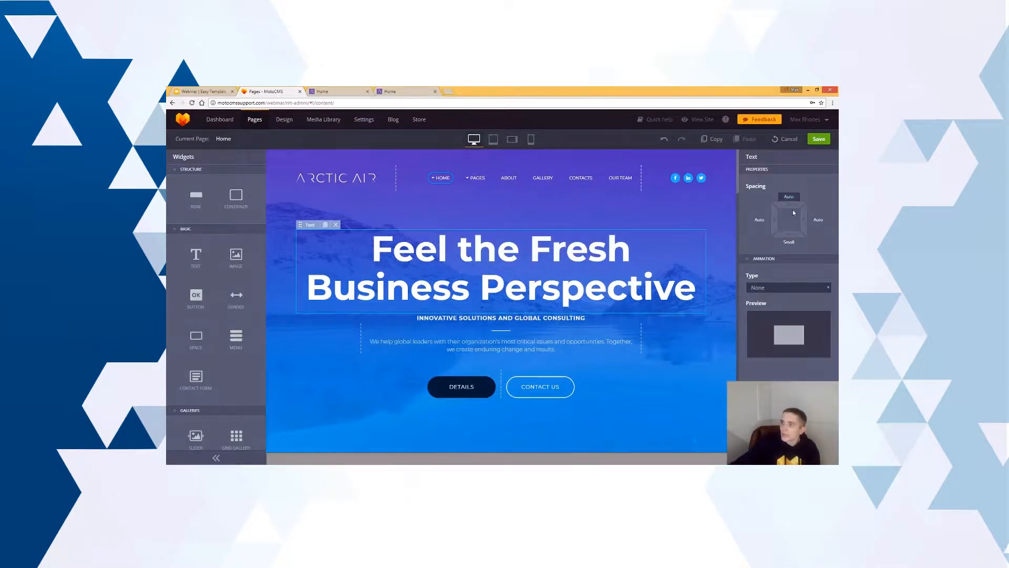
pyautogui.click(789, 242)
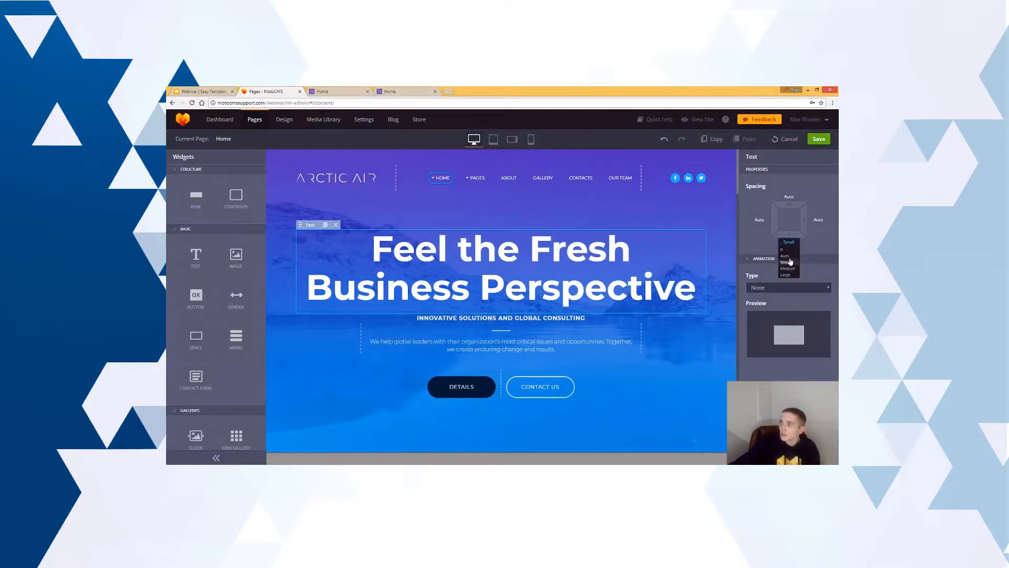
pyautogui.click(790, 256)
# Try heights of 999 px and 5 px on the Space widget below the header buttons, and delete that widget
pyautogui.click(385, 424)
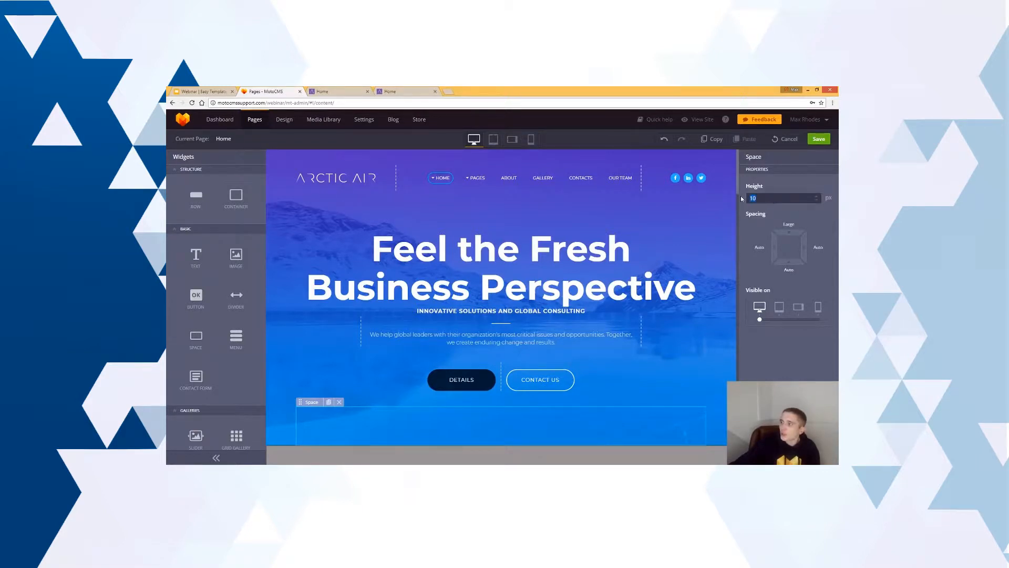
pyautogui.write('100')
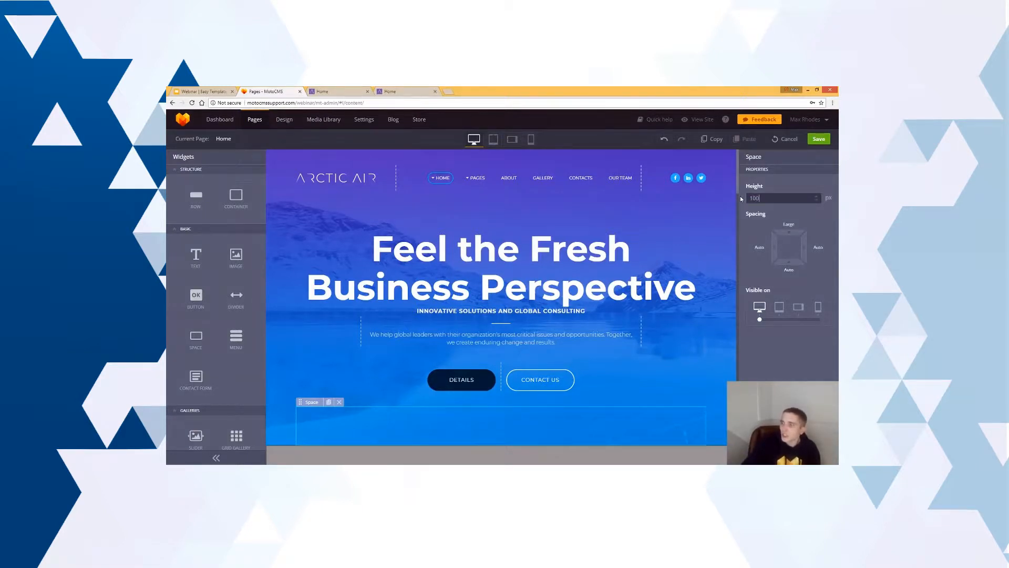
pyautogui.write('0')
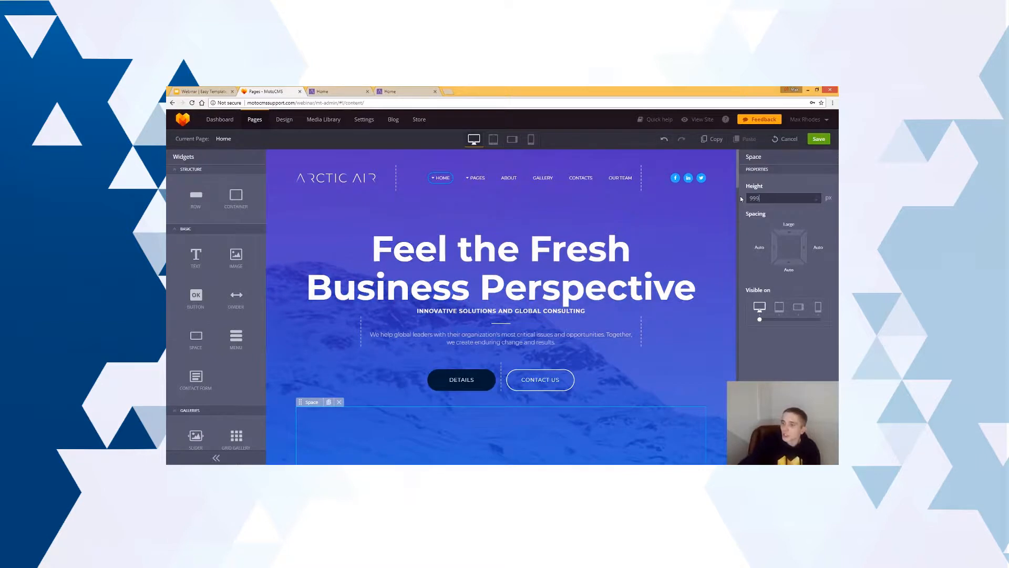
pyautogui.moveTo(759, 198); pyautogui.dragTo(705, 199)
pyautogui.write('5')
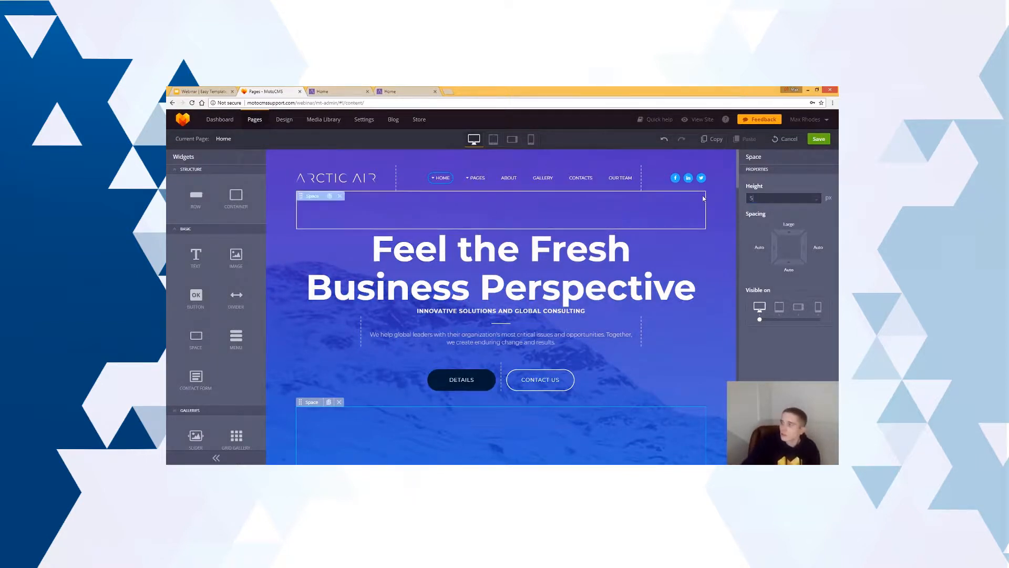
pyautogui.click(339, 401)
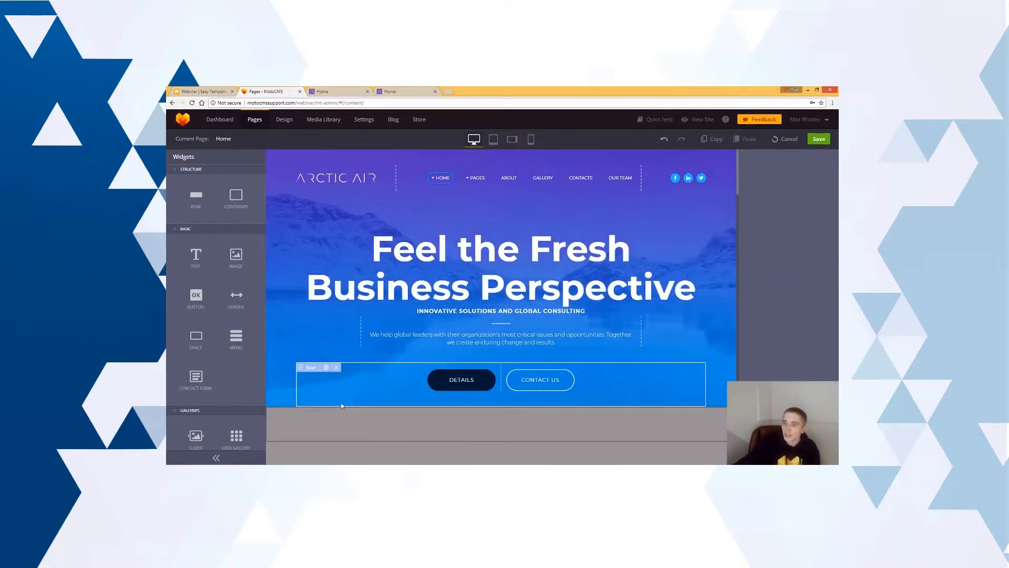
# Check the settings of the row holding the header buttons, and set the top spacing of the Contact Us and Details buttons to Auto
pyautogui.click(521, 398)
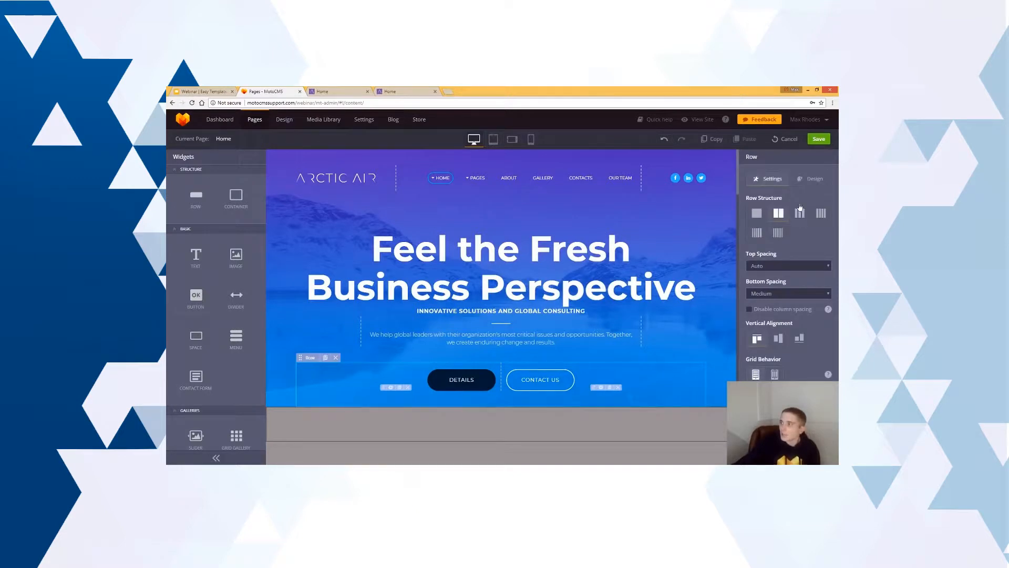
pyautogui.click(806, 179)
pyautogui.click(770, 179)
pyautogui.click(553, 385)
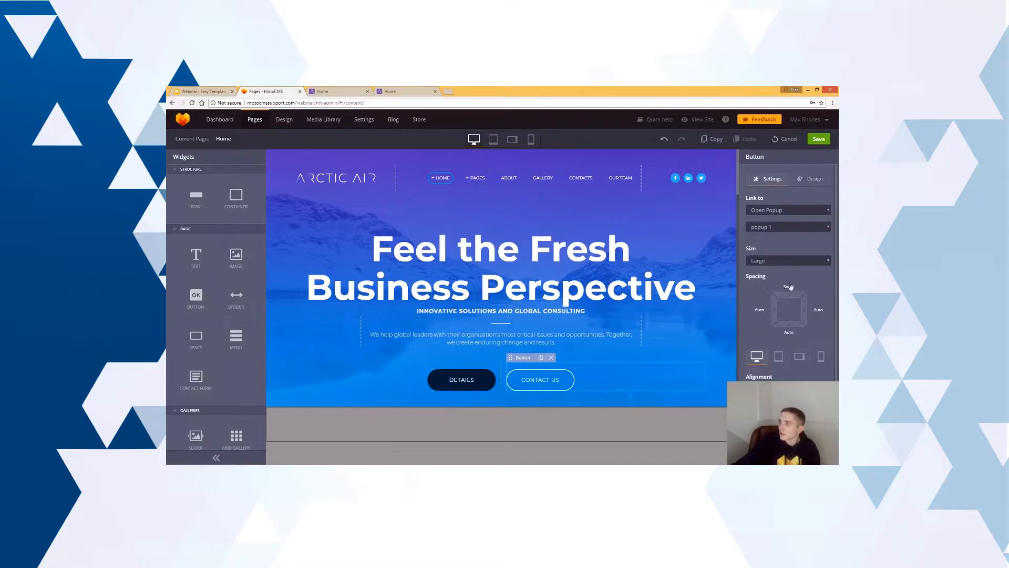
pyautogui.click(791, 286)
pyautogui.click(789, 304)
pyautogui.click(462, 380)
pyautogui.click(794, 292)
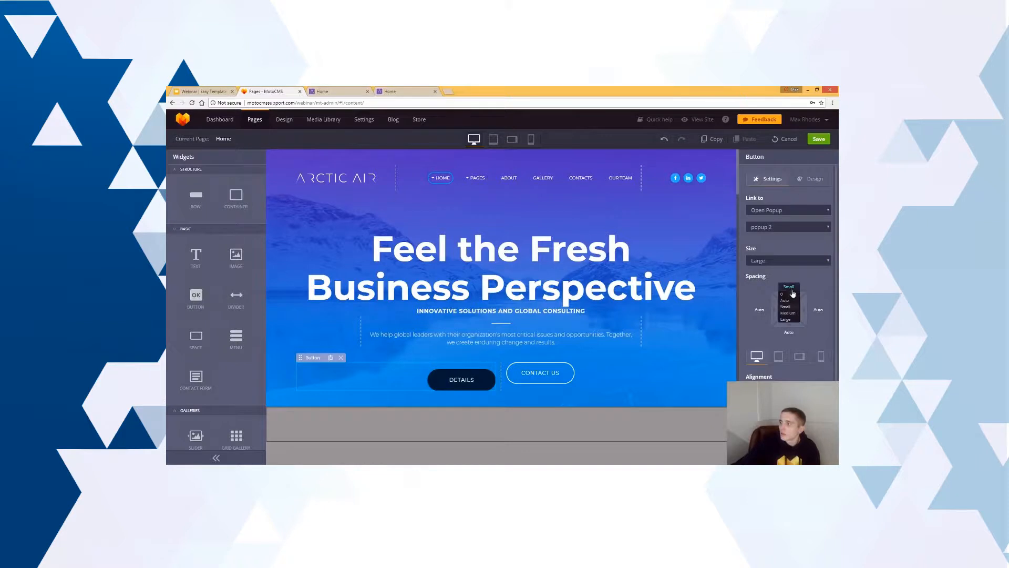
pyautogui.click(790, 286)
pyautogui.click(524, 270)
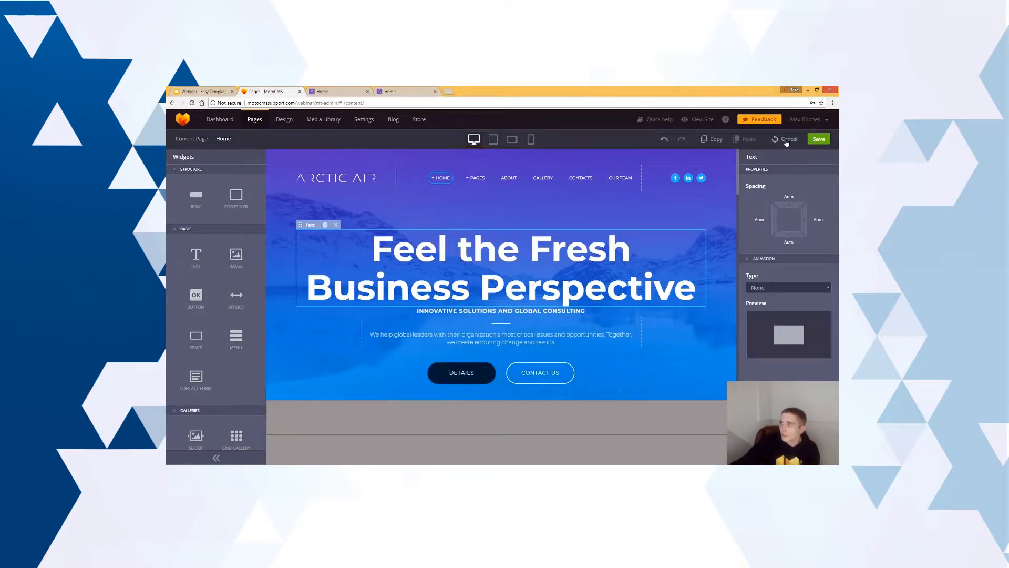
# Save the Header section changes and open the empty row above Who We Are for editing
pyautogui.click(819, 139)
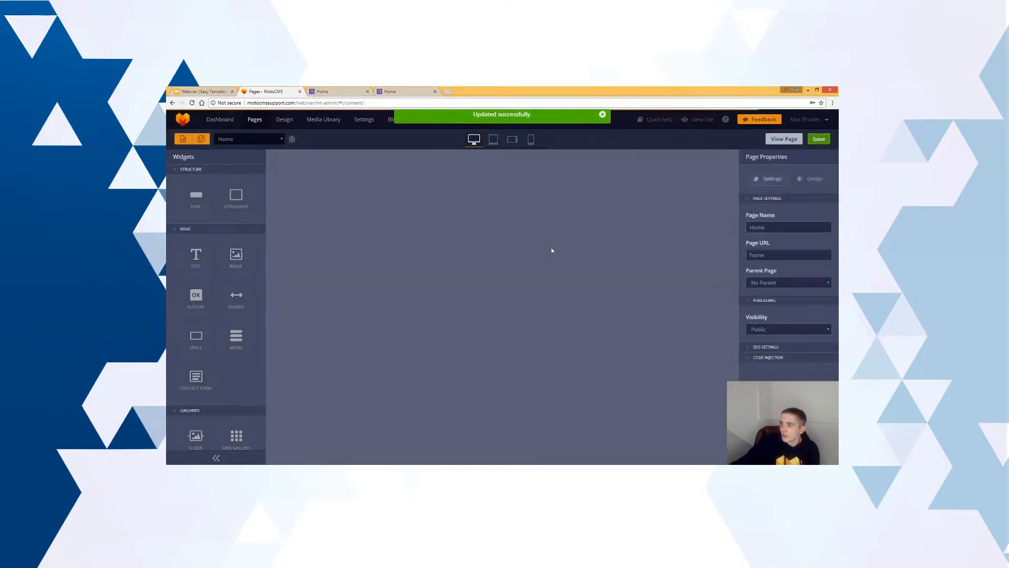
pyautogui.scroll(-2, 499, 313)
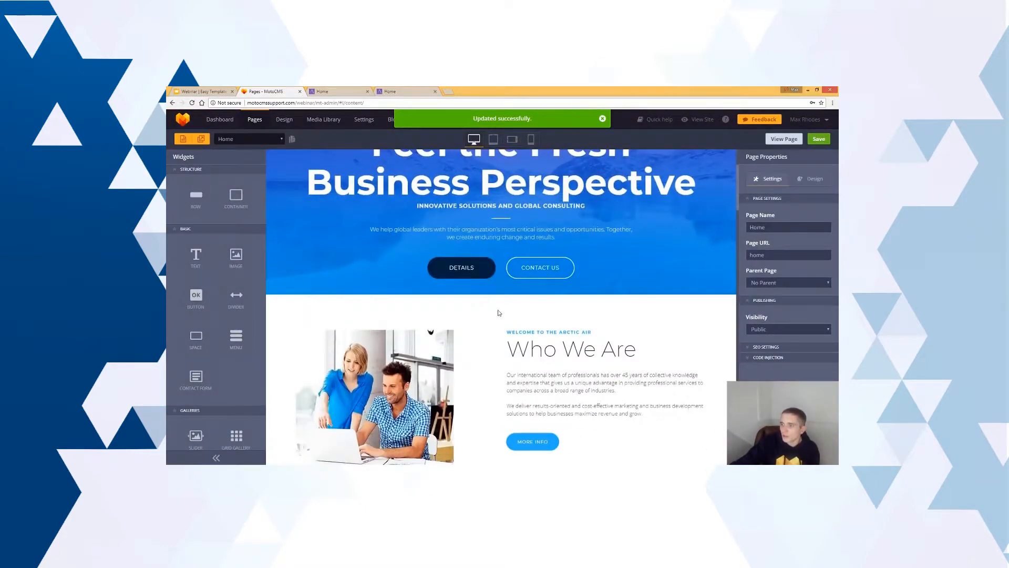
pyautogui.click(435, 315)
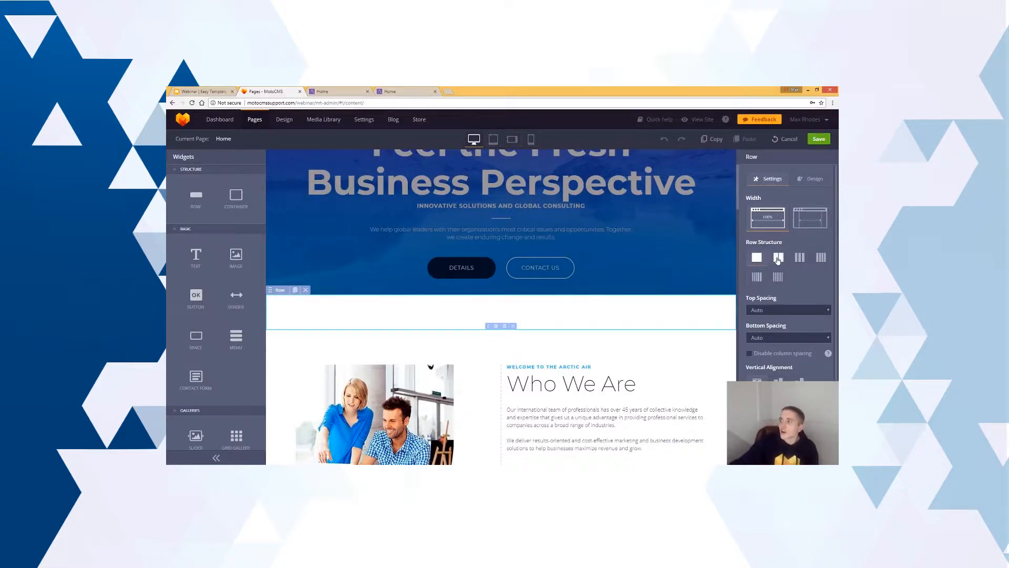
# Try row structures of two to six columns on the empty row, choose three columns, and widen the middle one to about half the row
pyautogui.click(778, 259)
pyautogui.click(799, 258)
pyautogui.click(817, 259)
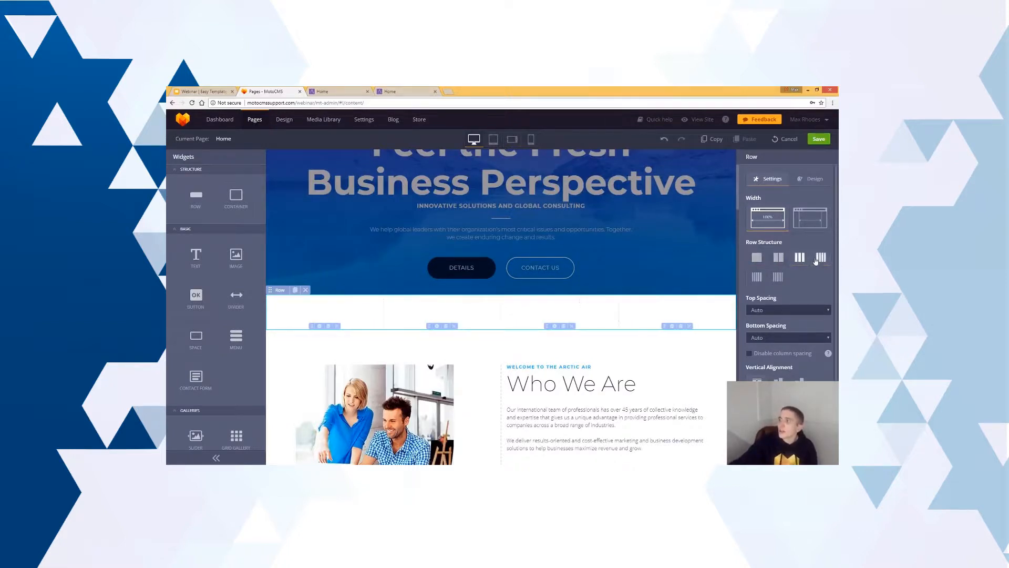
pyautogui.click(757, 279)
pyautogui.click(778, 279)
pyautogui.click(774, 261)
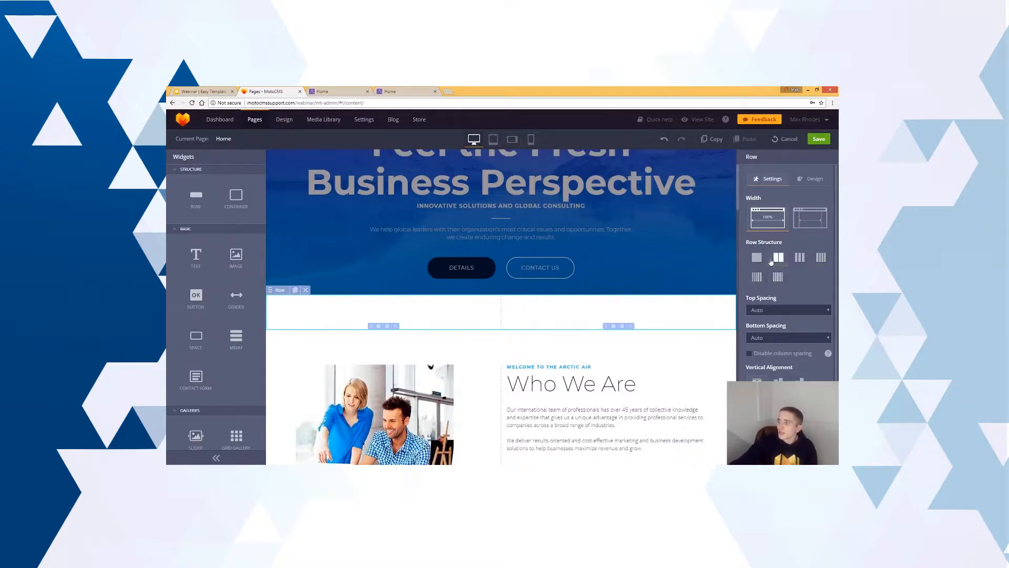
pyautogui.click(800, 258)
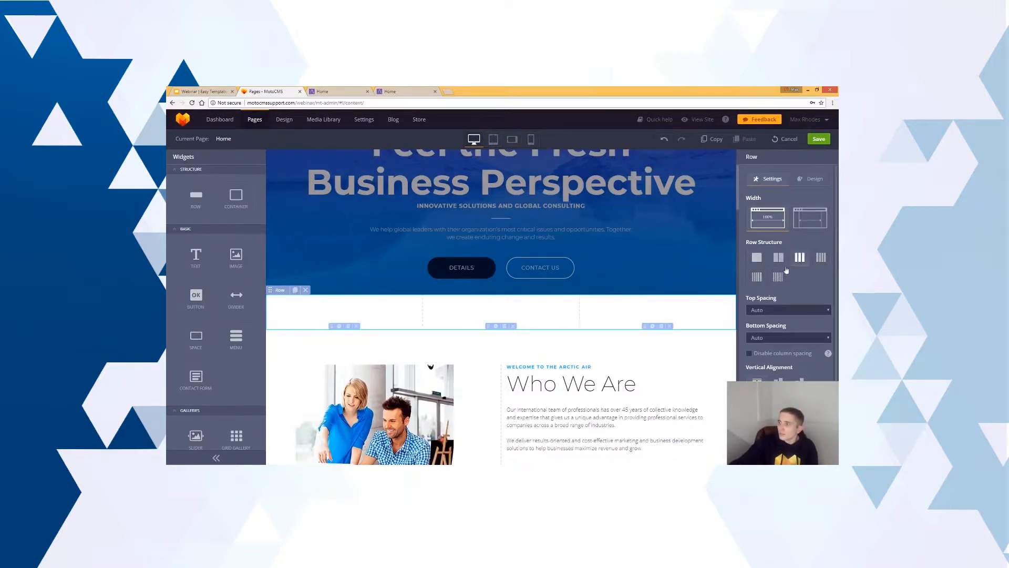
pyautogui.moveTo(420, 301); pyautogui.dragTo(384, 308)
pyautogui.moveTo(580, 307)
pyautogui.mouseDown()
pyautogui.moveTo(660, 306)
pyautogui.moveTo(586, 307)
pyautogui.mouseUp()
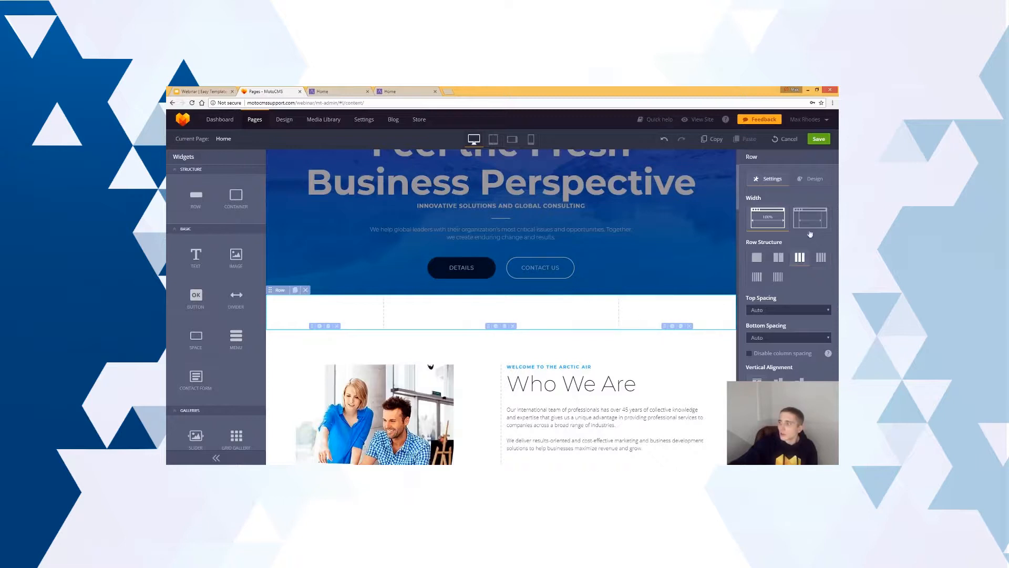
# Set the three-column row's background color to blue and its middle column's background color to purple
pyautogui.click(810, 185)
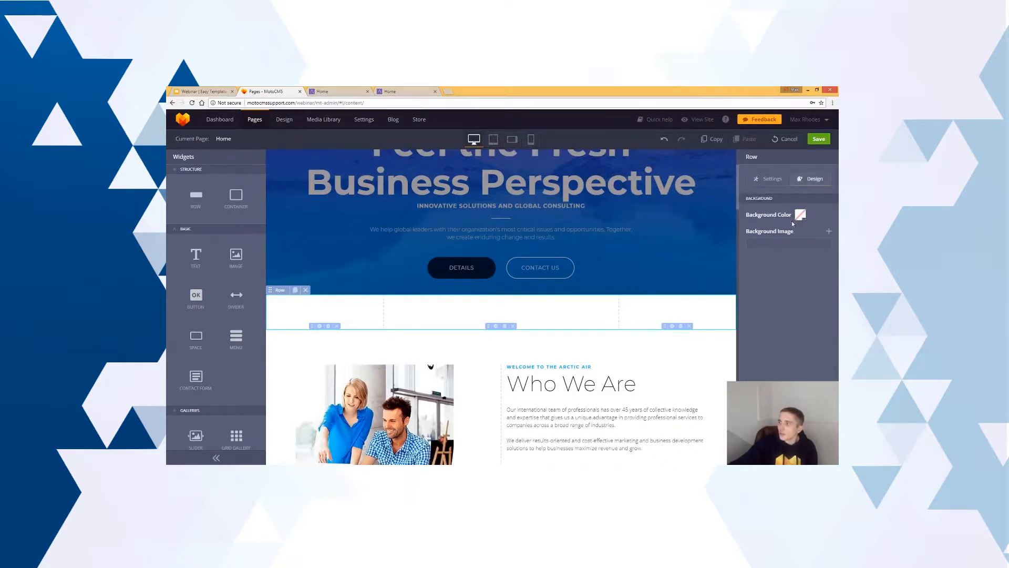
pyautogui.click(800, 216)
pyautogui.click(684, 230)
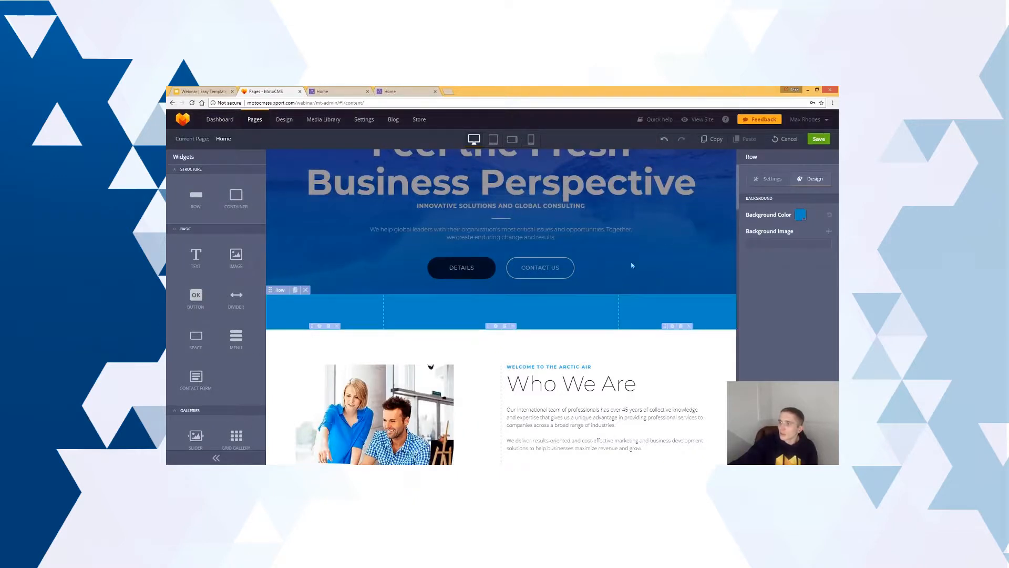
pyautogui.click(497, 326)
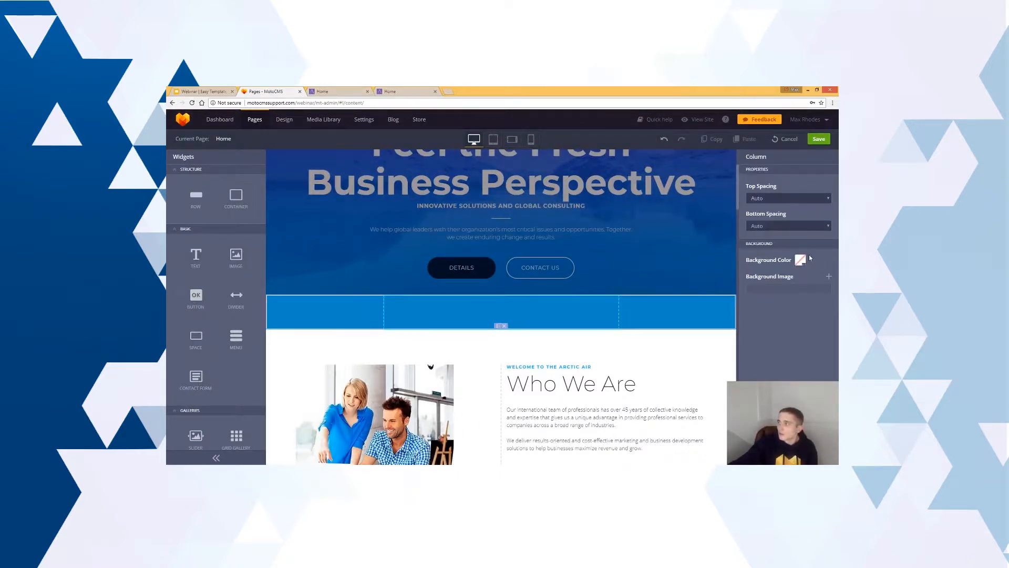
pyautogui.click(800, 260)
pyautogui.click(704, 285)
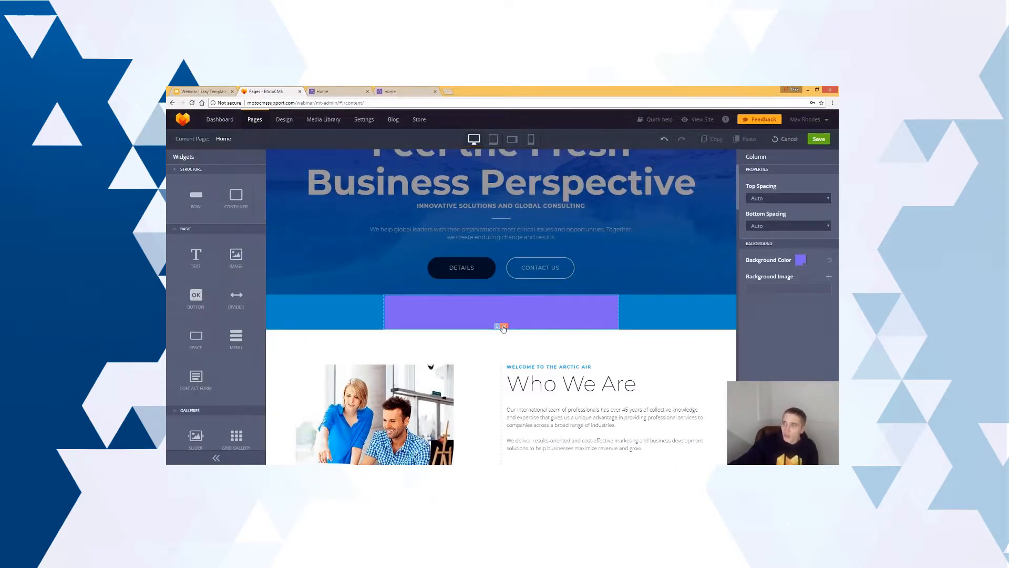
# Preview how the three-column row adapts in the tablet and landscape mobile views, and return to the desktop view
pyautogui.scroll(-1, 491, 307)
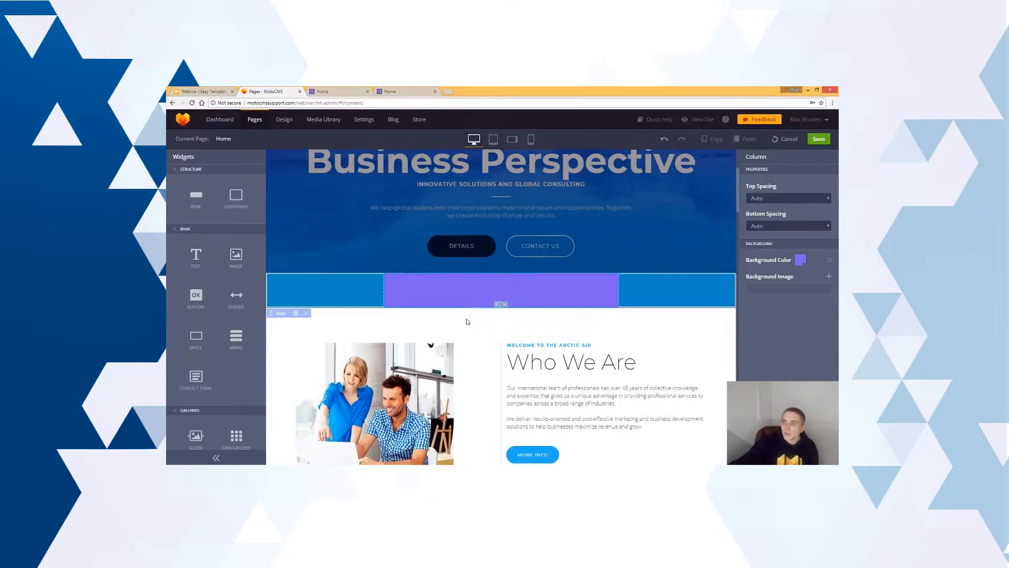
pyautogui.scroll(1, 419, 272)
pyautogui.scroll(-2, 419, 272)
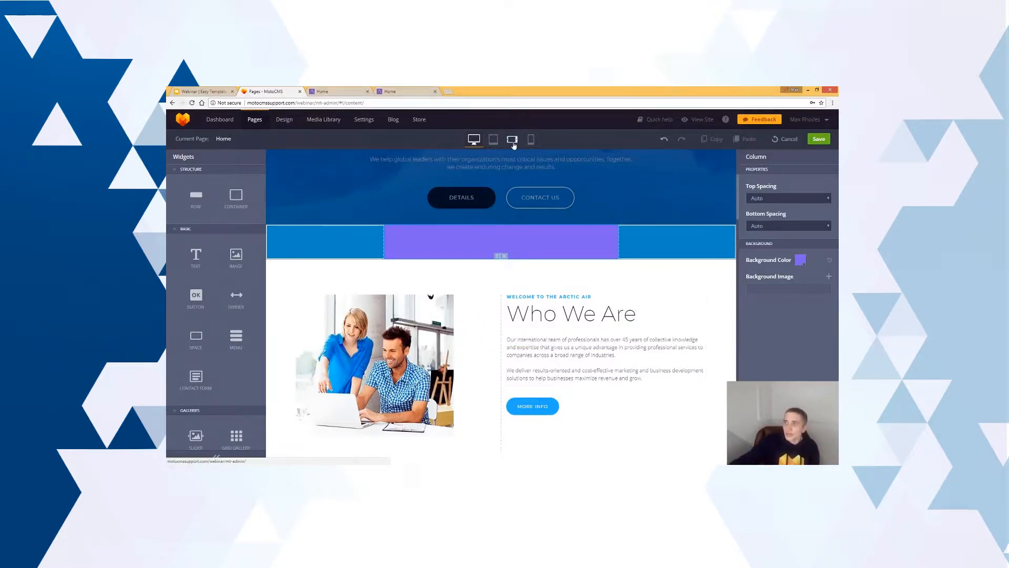
pyautogui.click(494, 140)
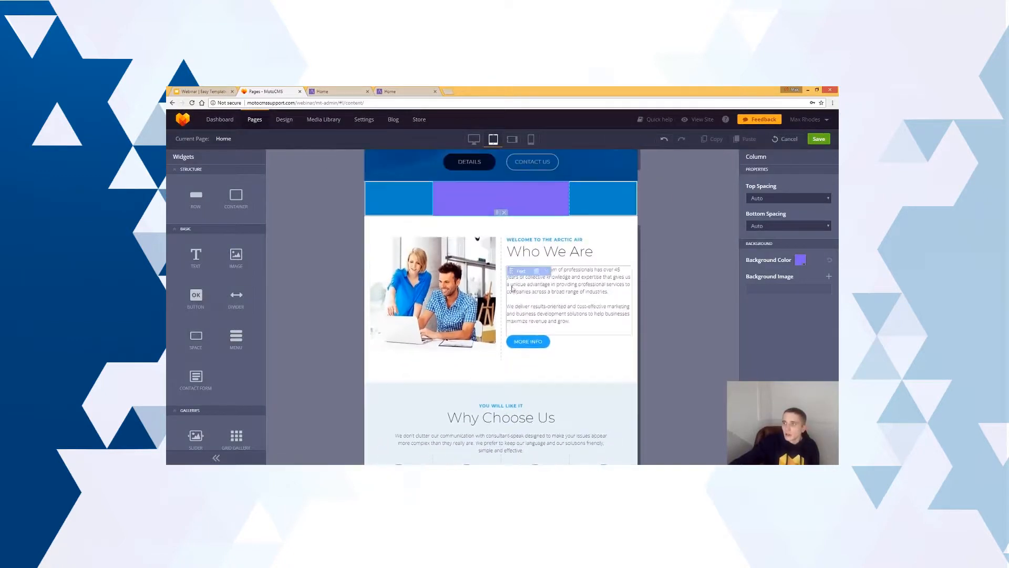
pyautogui.click(515, 140)
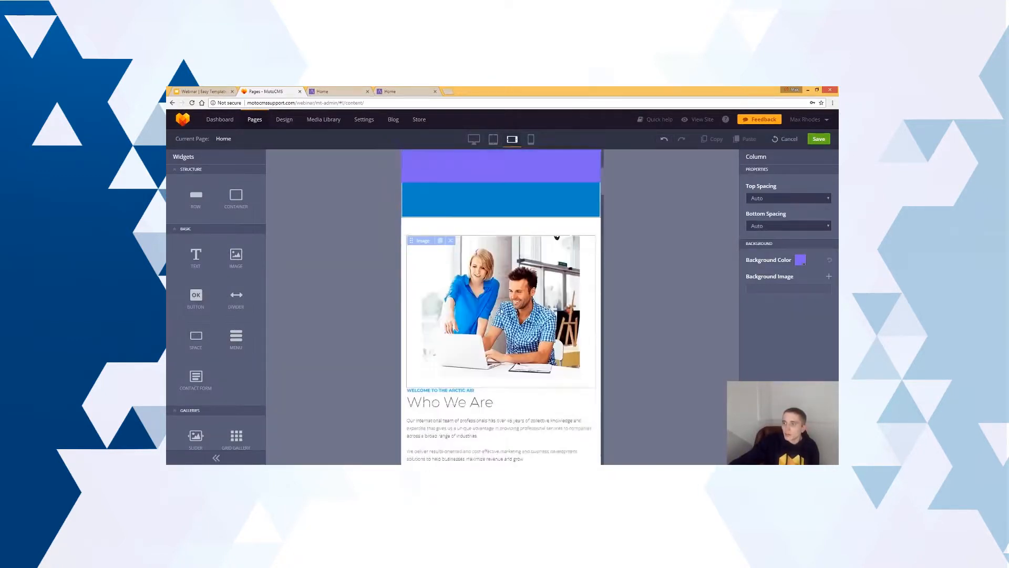
pyautogui.scroll(2, 489, 416)
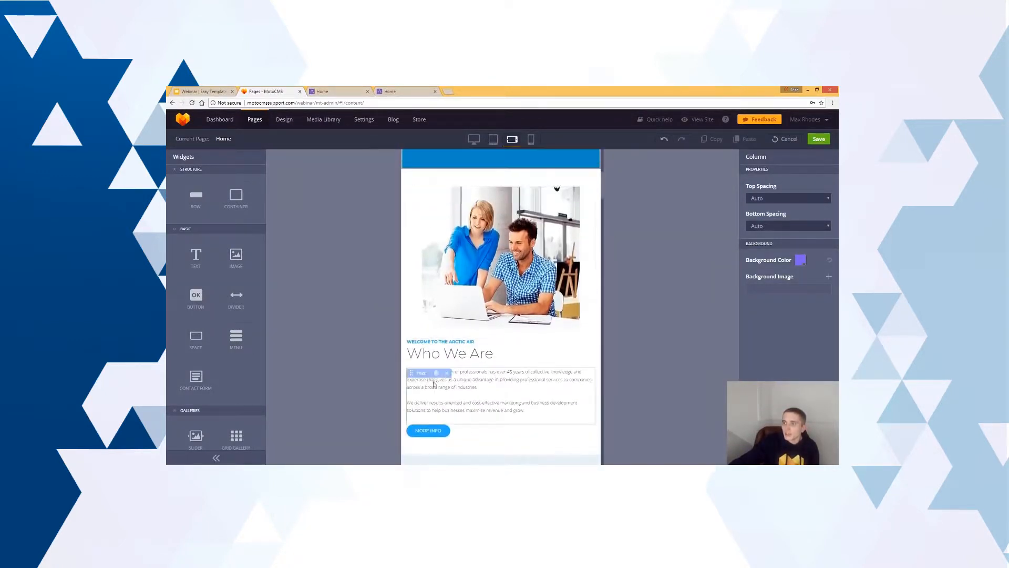
pyautogui.click(474, 139)
pyautogui.scroll(5, 474, 318)
pyautogui.scroll(-2, 475, 323)
pyautogui.scroll(3, 473, 321)
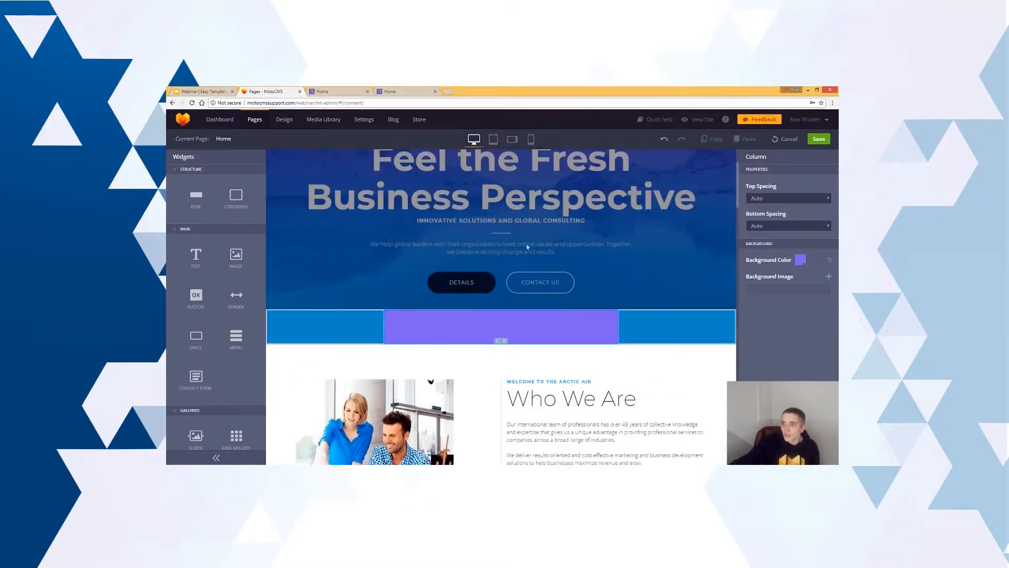
# Add an Image widget to the first column of the colored row without choosing a picture
pyautogui.moveTo(236, 257); pyautogui.dragTo(325, 318)
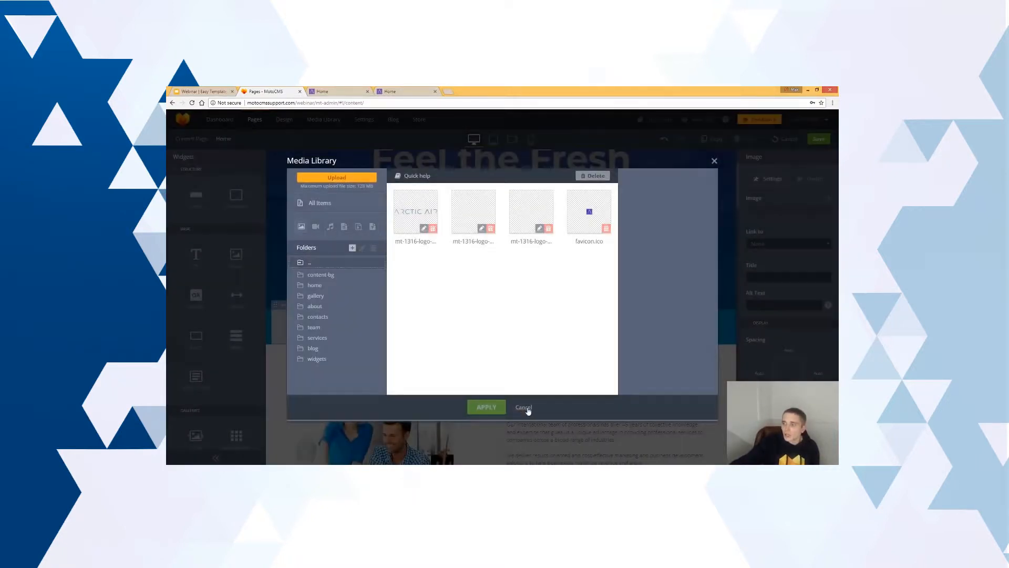
pyautogui.click(526, 408)
pyautogui.scroll(-2, 440, 431)
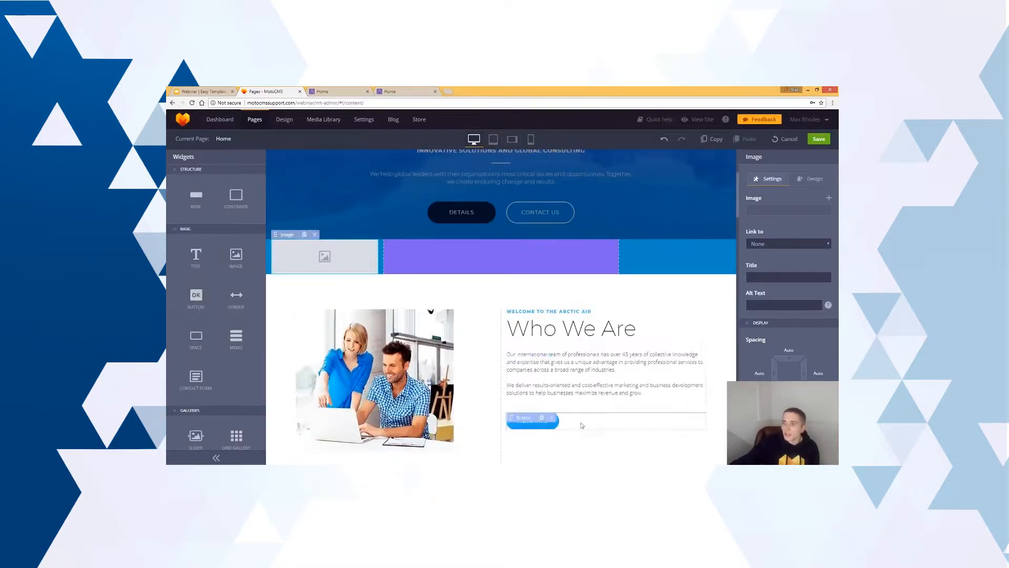
# Change the row's background color to very light gray-blue and reset the middle column's background color
pyautogui.click(659, 267)
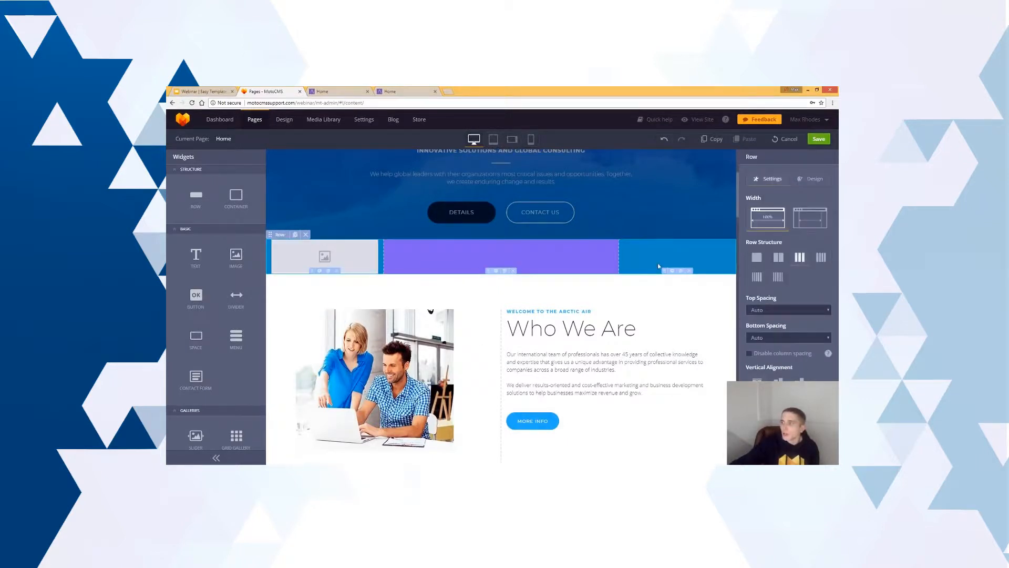
pyautogui.click(810, 179)
pyautogui.click(801, 215)
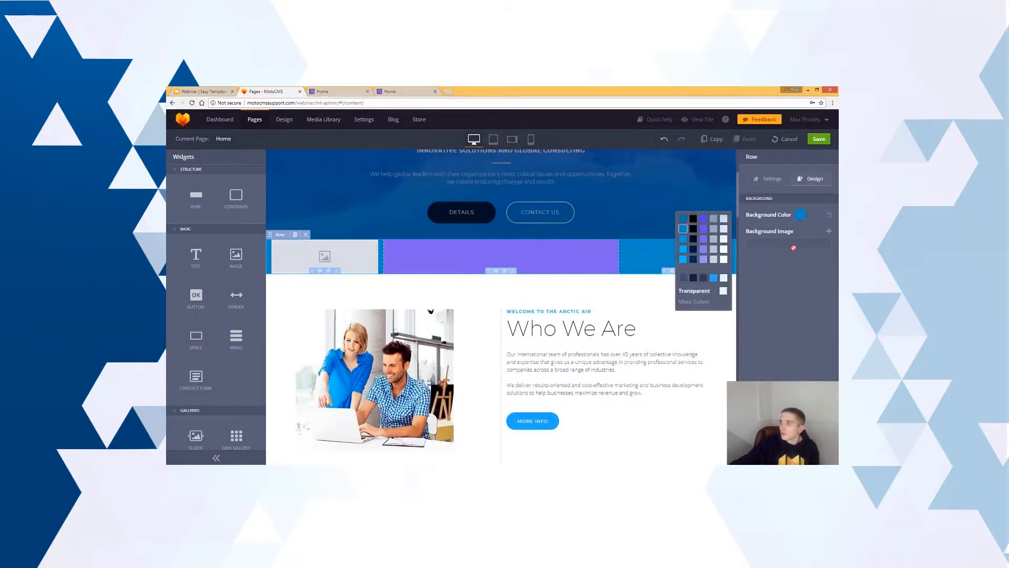
pyautogui.click(724, 277)
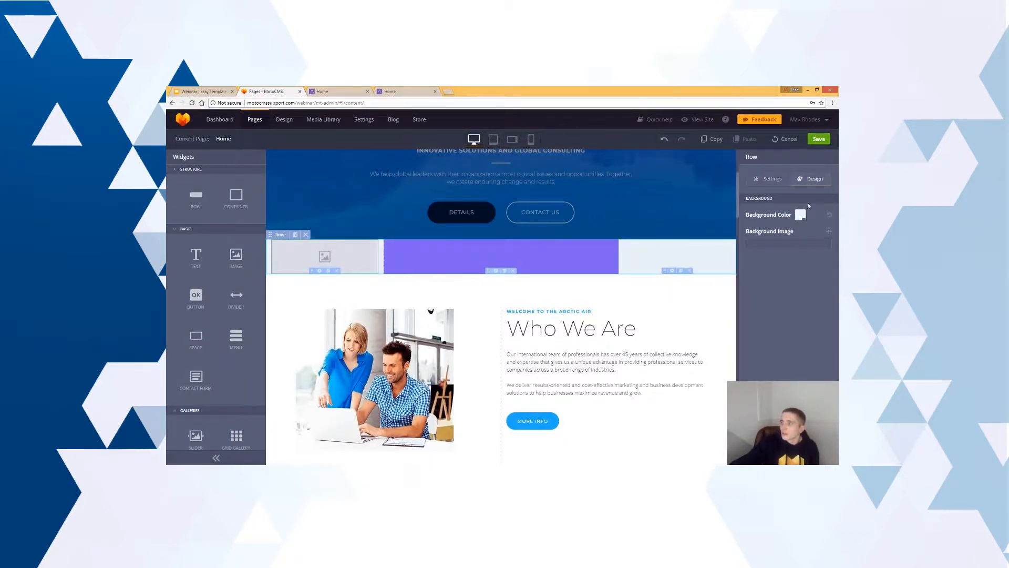
pyautogui.click(499, 258)
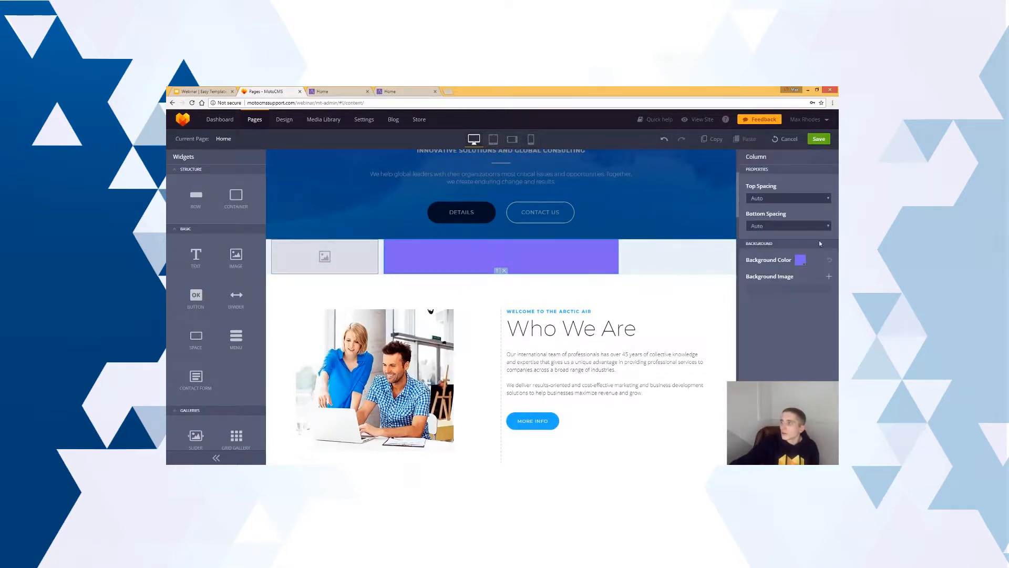
pyautogui.click(830, 260)
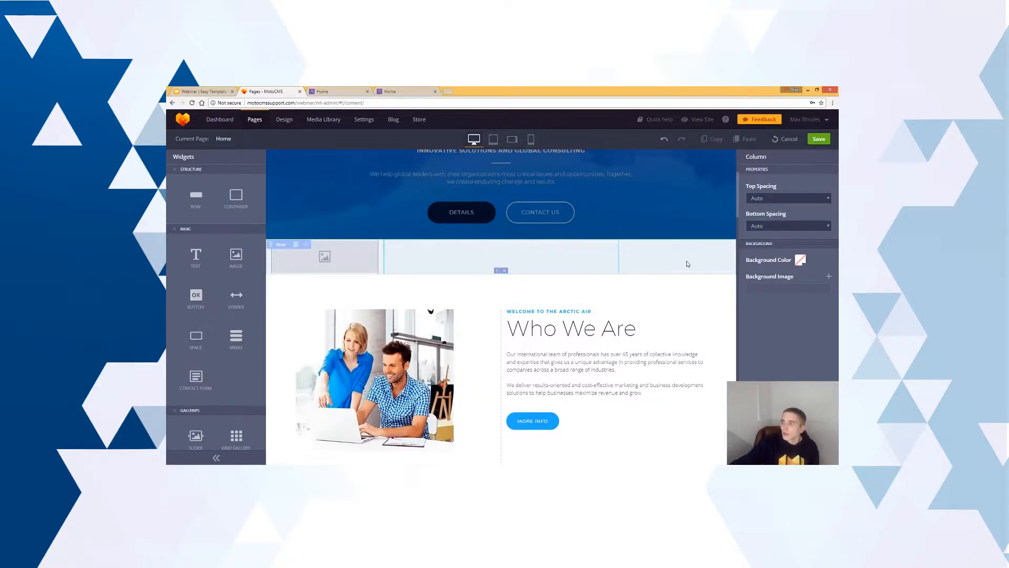
# Change the row containing the Image widget to two columns and switch it from 100% to fixed content width
pyautogui.click(687, 263)
pyautogui.click(778, 257)
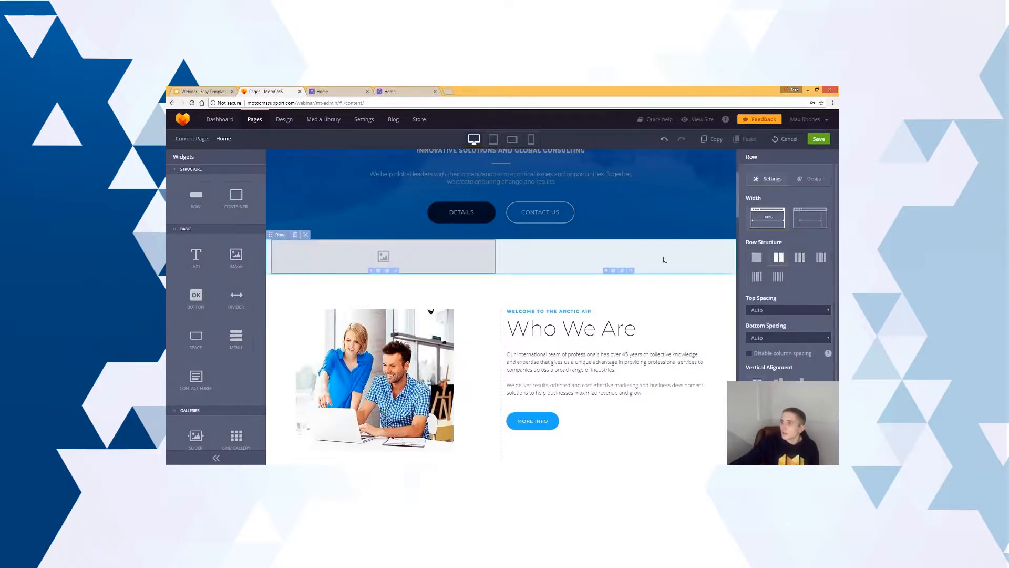
pyautogui.click(816, 223)
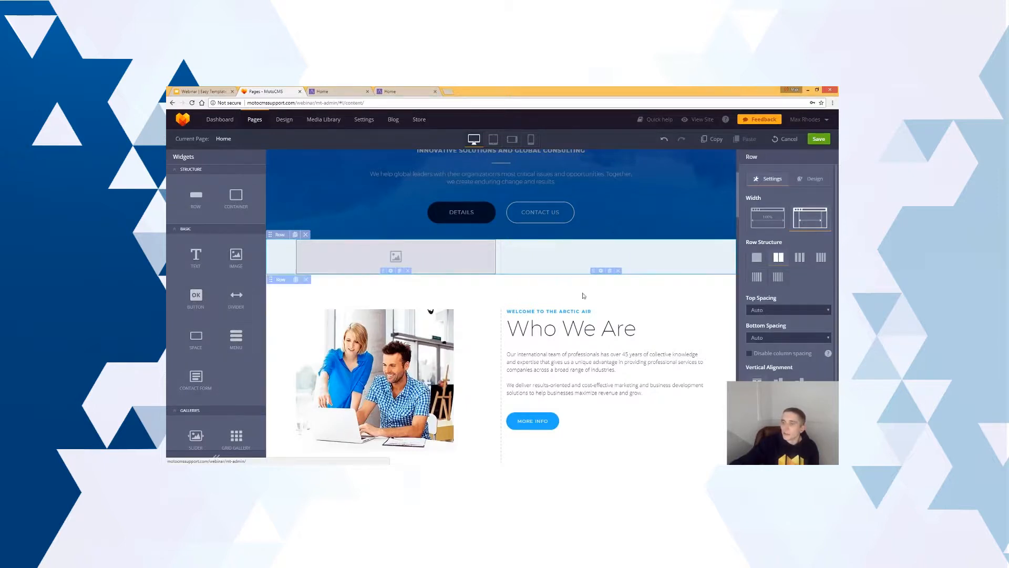
# Review the webinar's Agenda slide in the presentation and return to the MotoCMS page editor
pyautogui.click(450, 263)
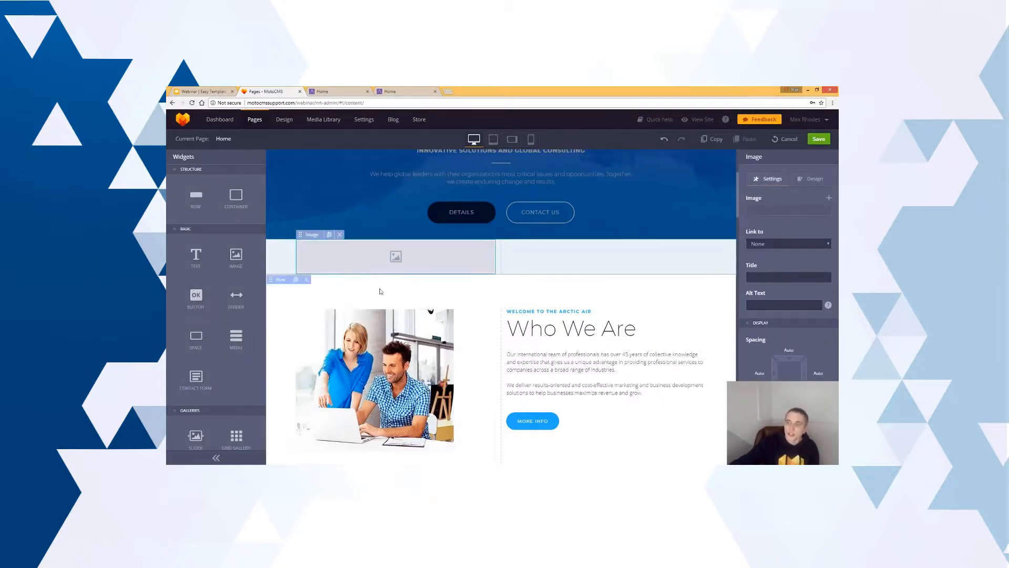
pyautogui.click(225, 91)
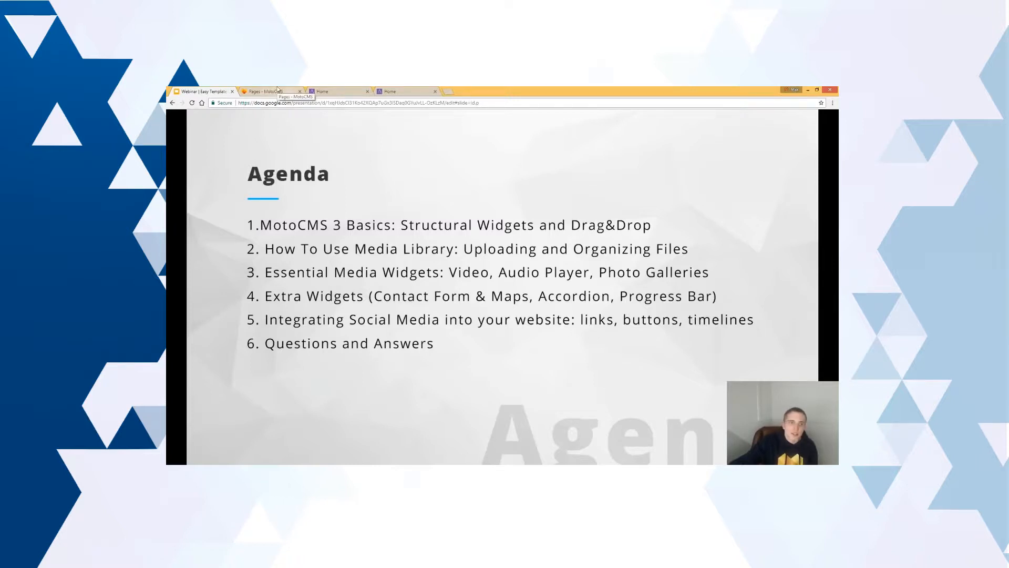
pyautogui.click(278, 91)
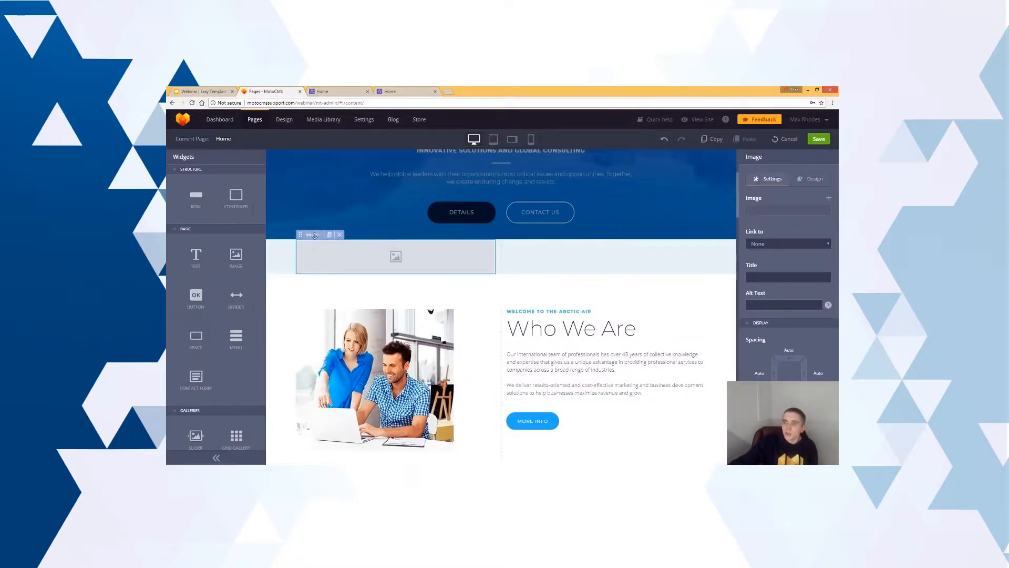
# Open the picture selection for the Image widget and browse the media library's folders from content-bg to widgets, then all items
pyautogui.moveTo(236, 257); pyautogui.dragTo(399, 258)
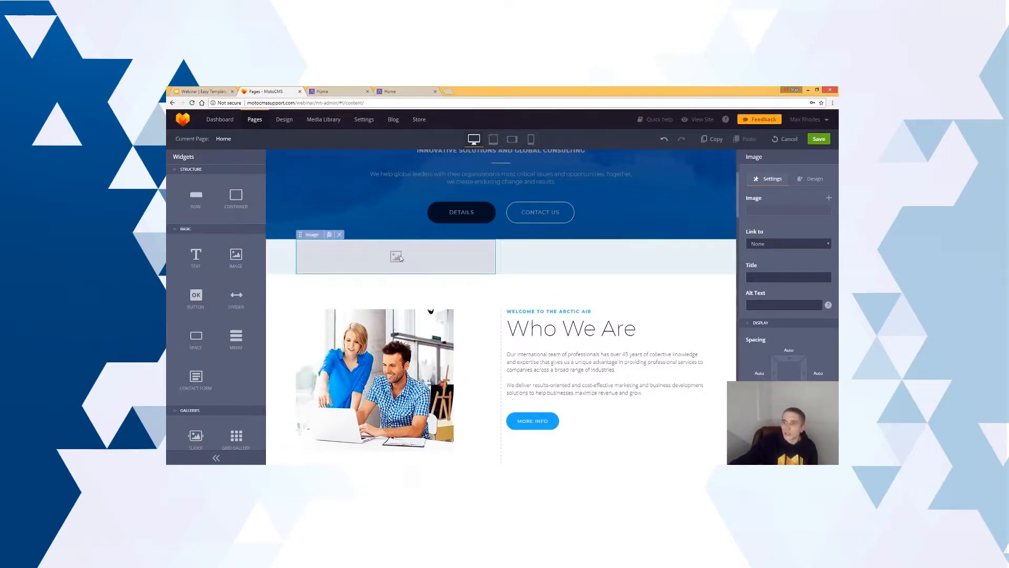
pyautogui.click(829, 200)
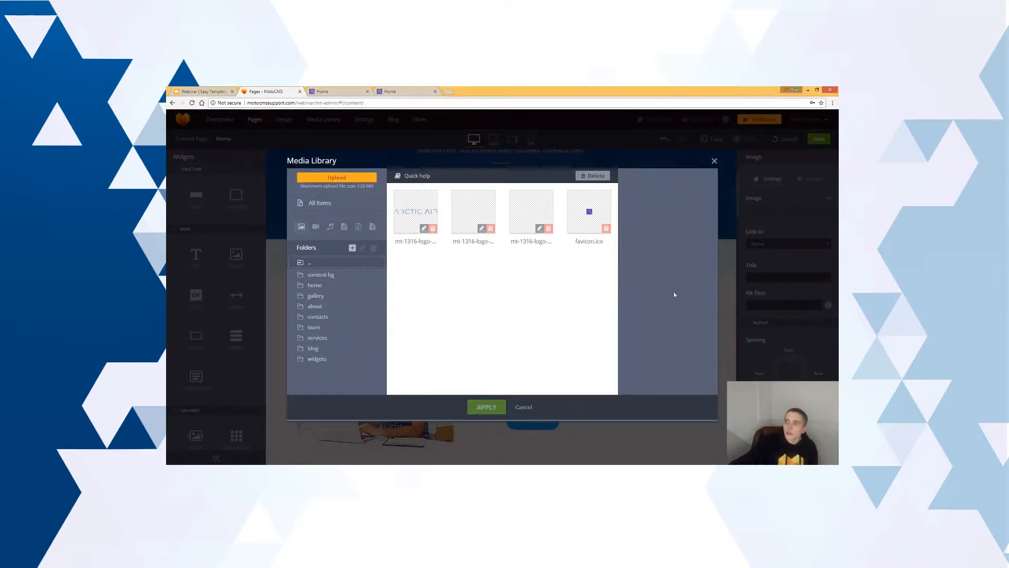
pyautogui.click(320, 275)
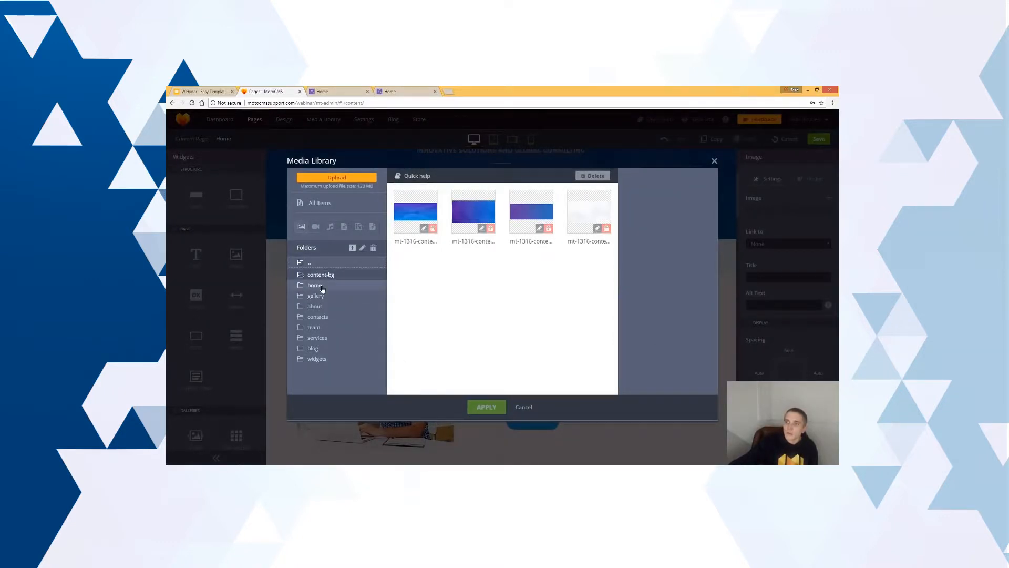
pyautogui.click(322, 286)
pyautogui.click(320, 296)
pyautogui.click(326, 307)
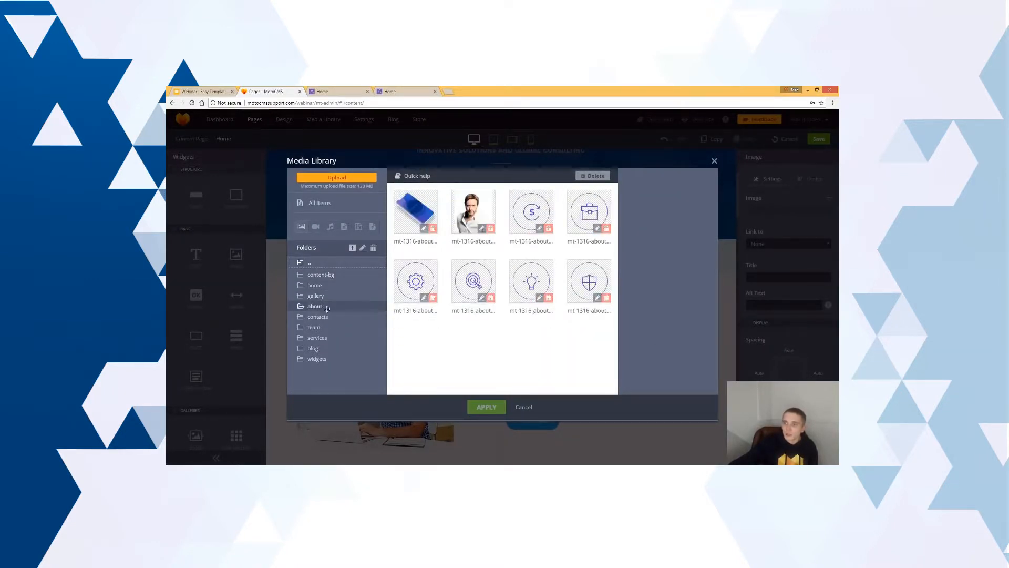
pyautogui.click(327, 317)
pyautogui.click(326, 327)
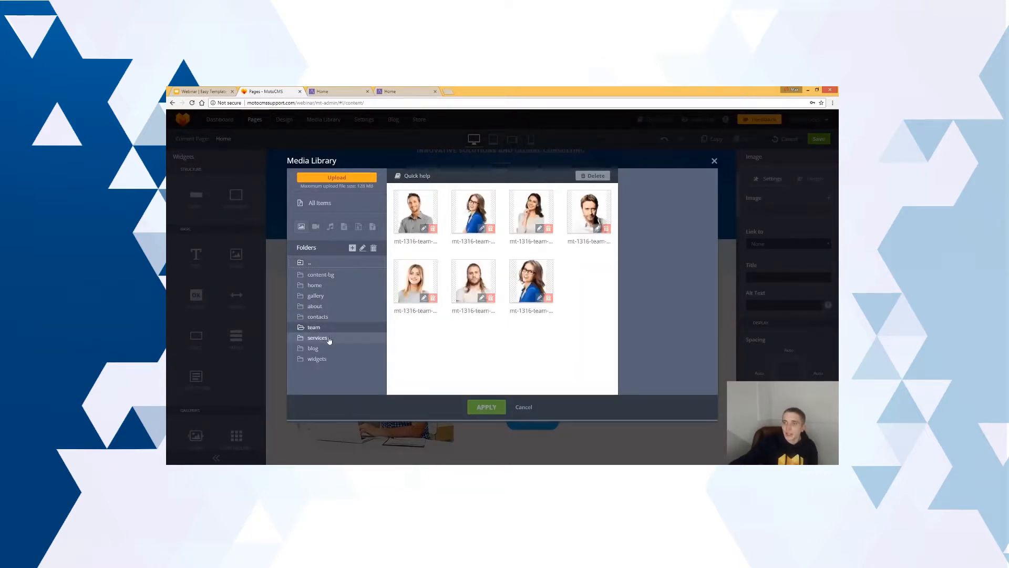
pyautogui.click(328, 339)
pyautogui.click(322, 349)
pyautogui.click(321, 360)
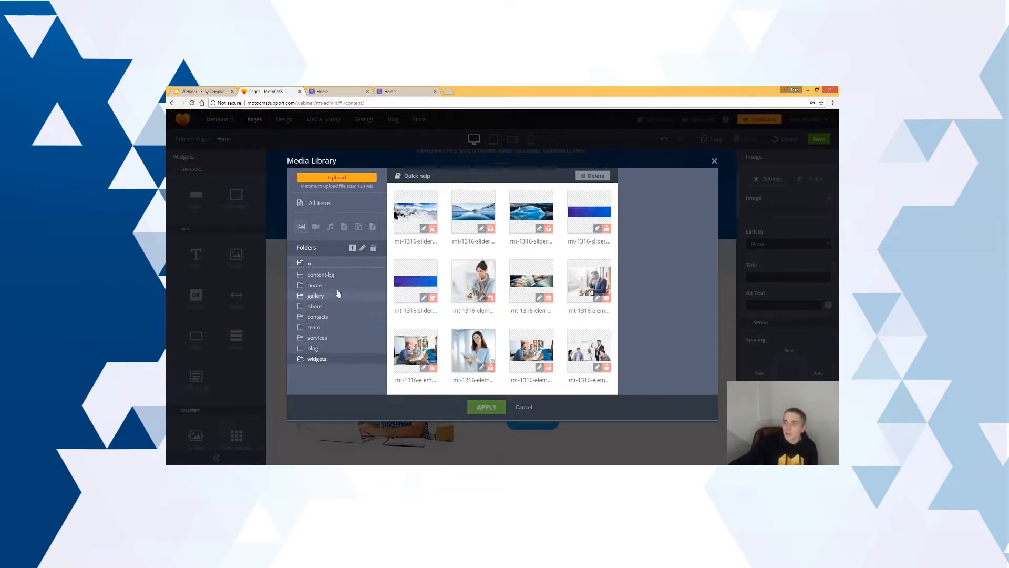
pyautogui.click(321, 275)
pyautogui.click(321, 285)
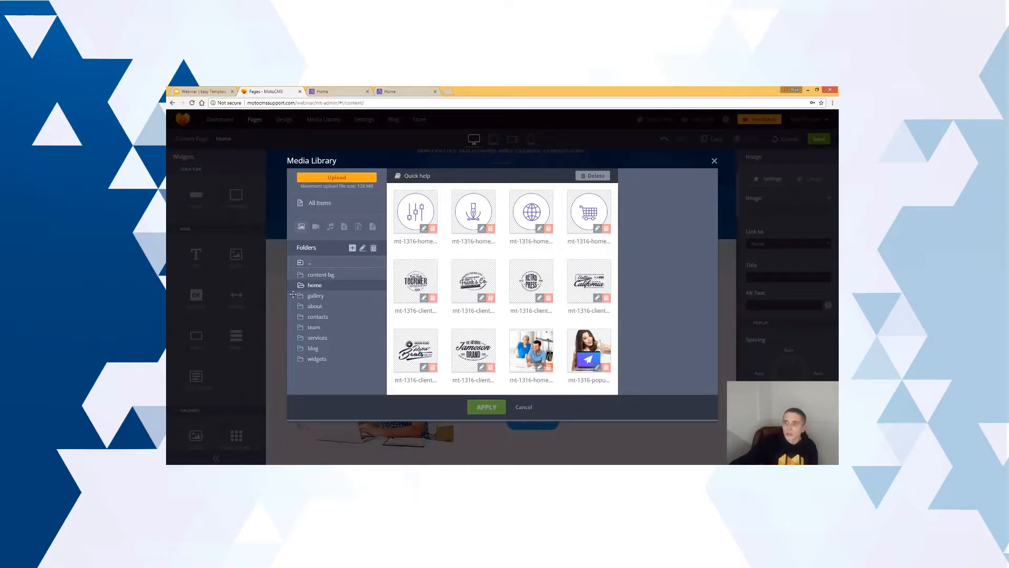
pyautogui.click(333, 204)
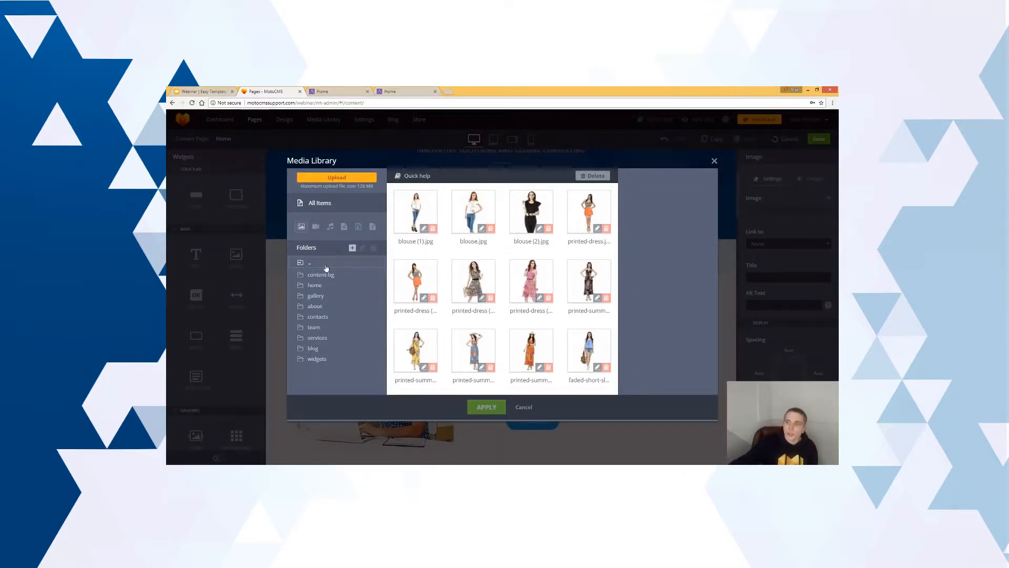
# Create a media library folder named Webinar and open it
pyautogui.click(352, 248)
pyautogui.click(466, 284)
pyautogui.write('Webinar')
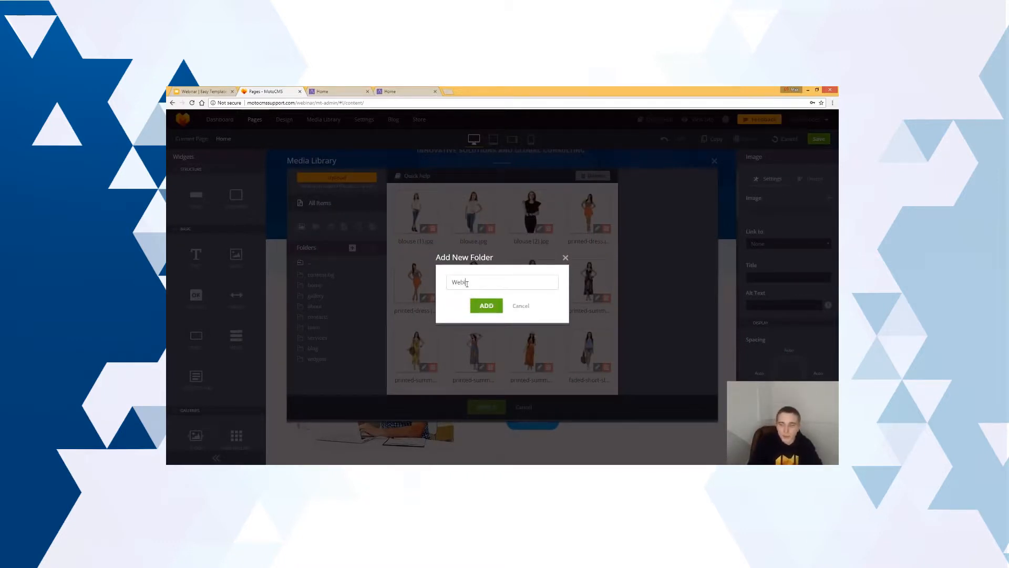
pyautogui.click(486, 304)
pyautogui.click(318, 369)
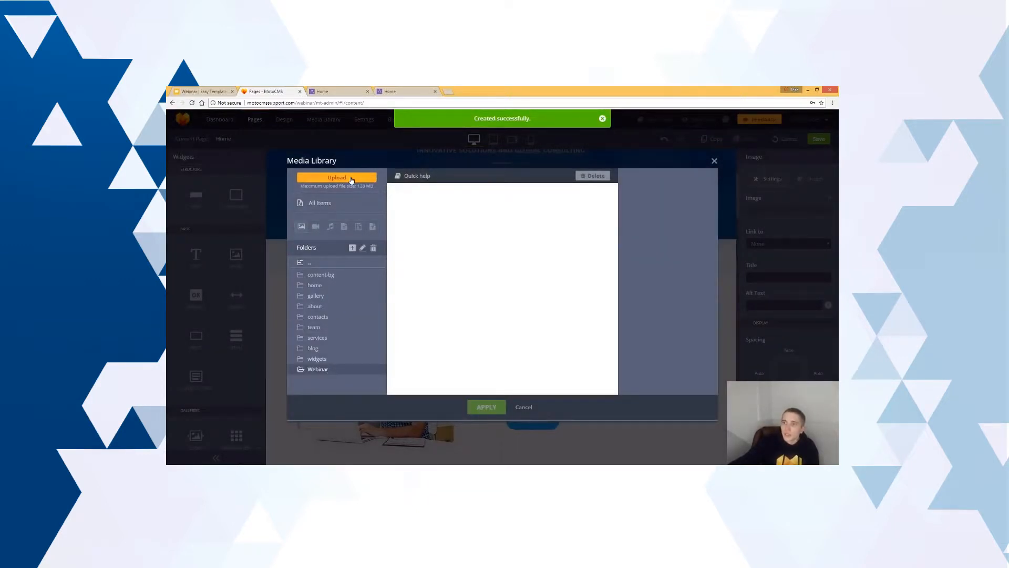
# Upload the Desktop images download (1), download (2), download and sample4_l into the Webinar folder, then close the library without choosing one
pyautogui.click(352, 178)
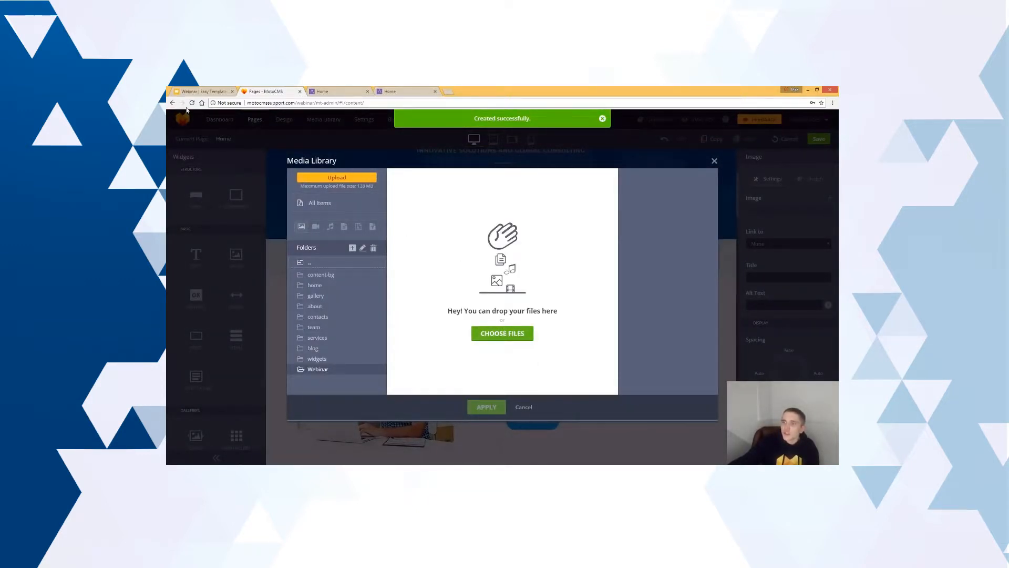
pyautogui.click(501, 339)
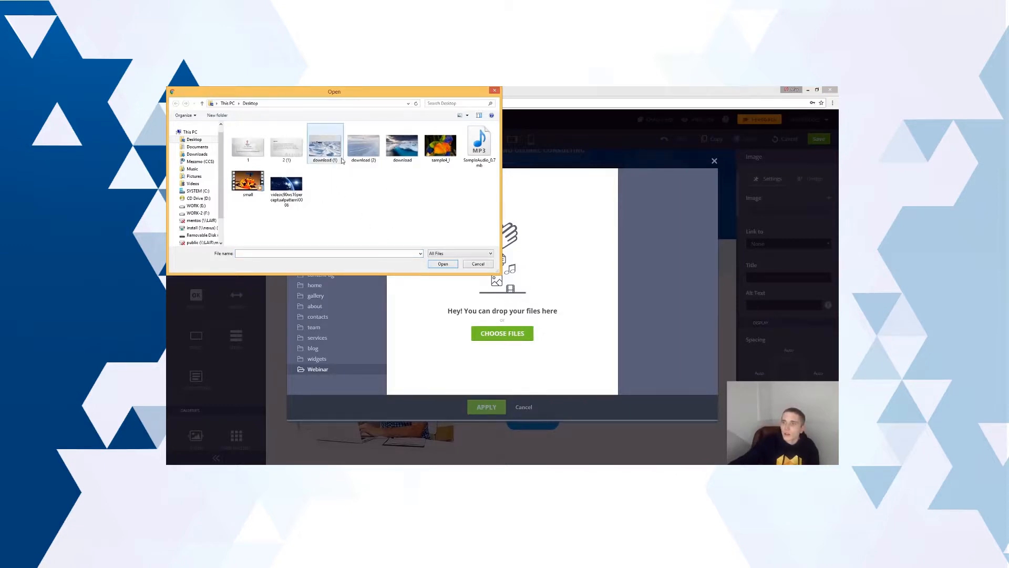
pyautogui.click(317, 145)
pyautogui.keyDown('shift'); pyautogui.click(440, 146); pyautogui.keyUp('shift')
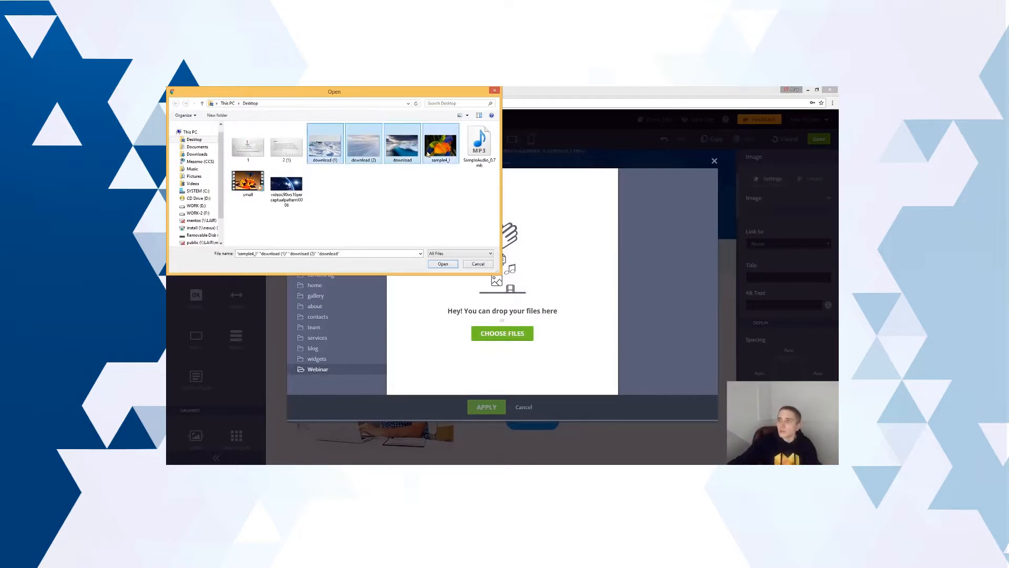
pyautogui.click(442, 264)
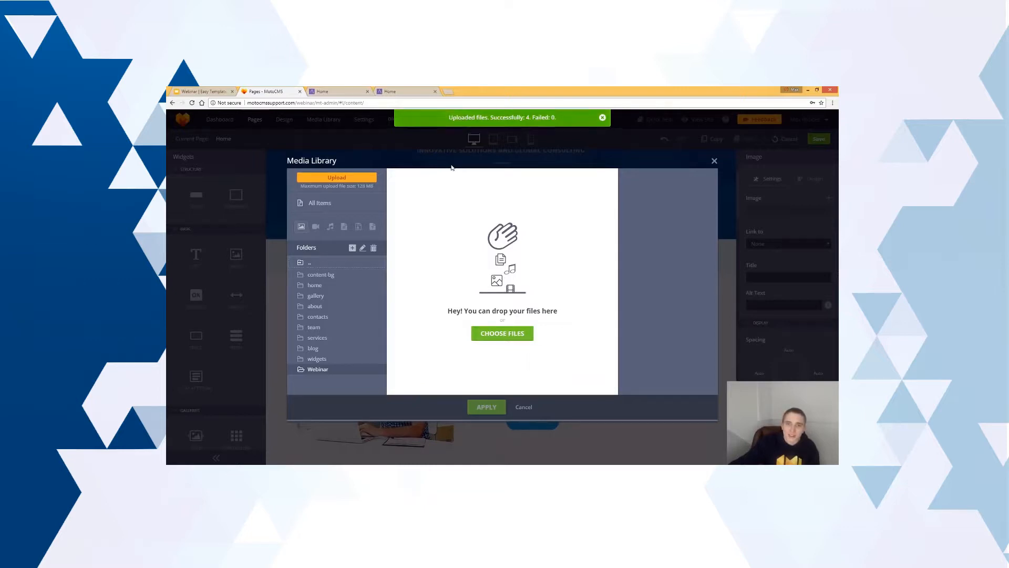
pyautogui.click(320, 369)
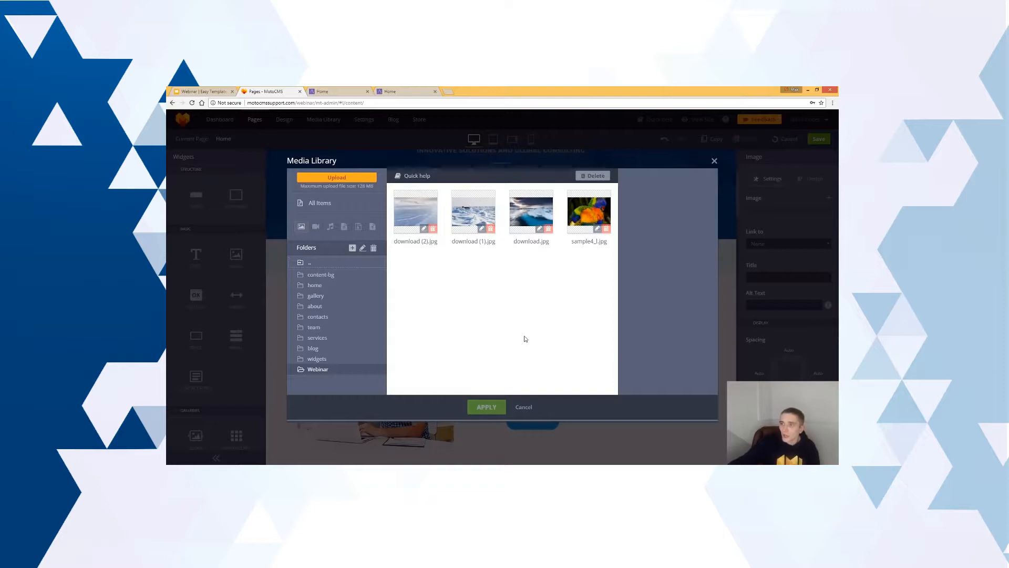
pyautogui.click(520, 407)
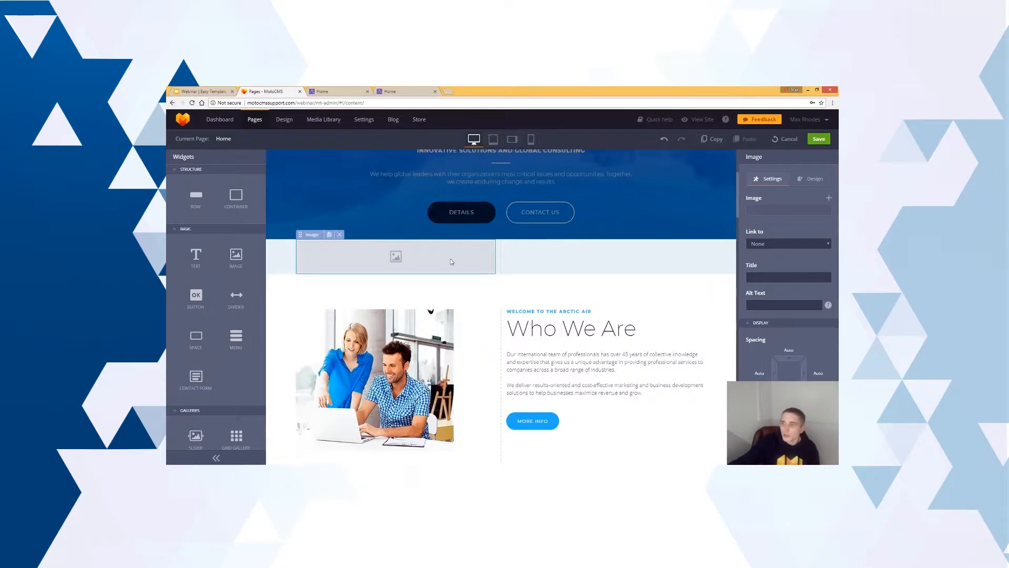
# Select sample4_l.jpg in the Webinar folder for the Image widget and check its size options, file size and dimensions
pyautogui.click(829, 197)
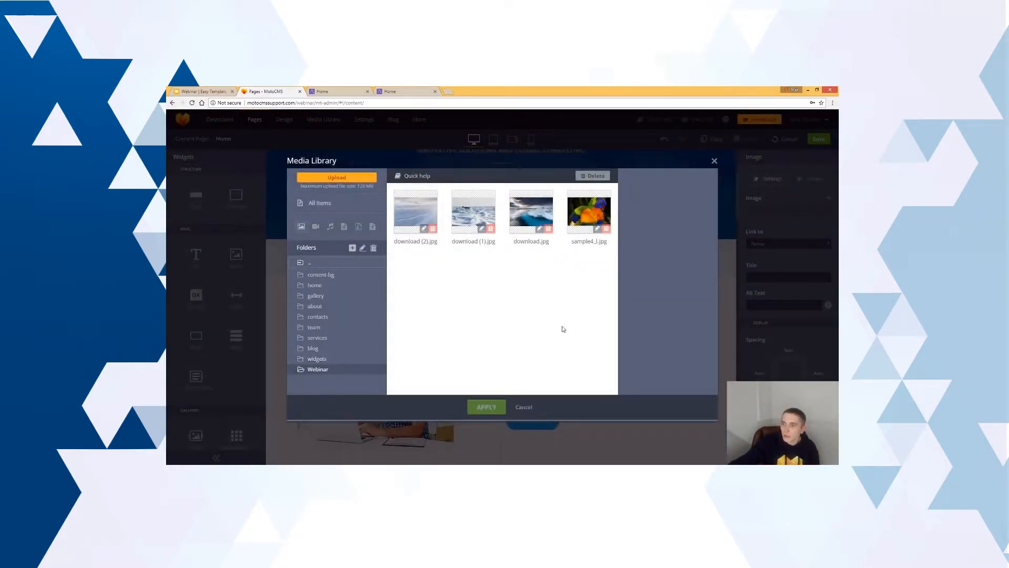
pyautogui.click(592, 215)
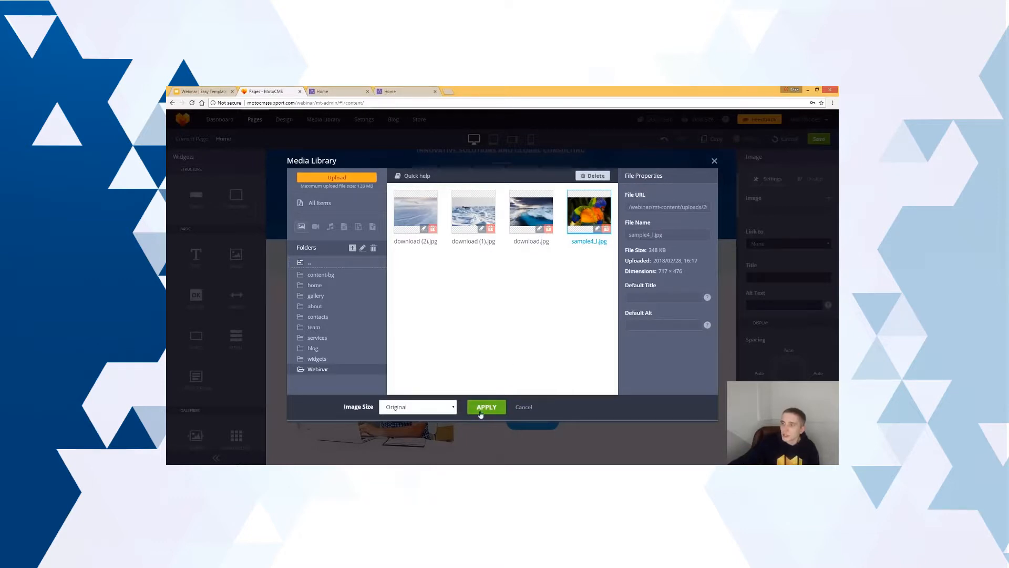
pyautogui.click(425, 408)
pyautogui.click(425, 409)
pyautogui.click(429, 409)
pyautogui.click(484, 342)
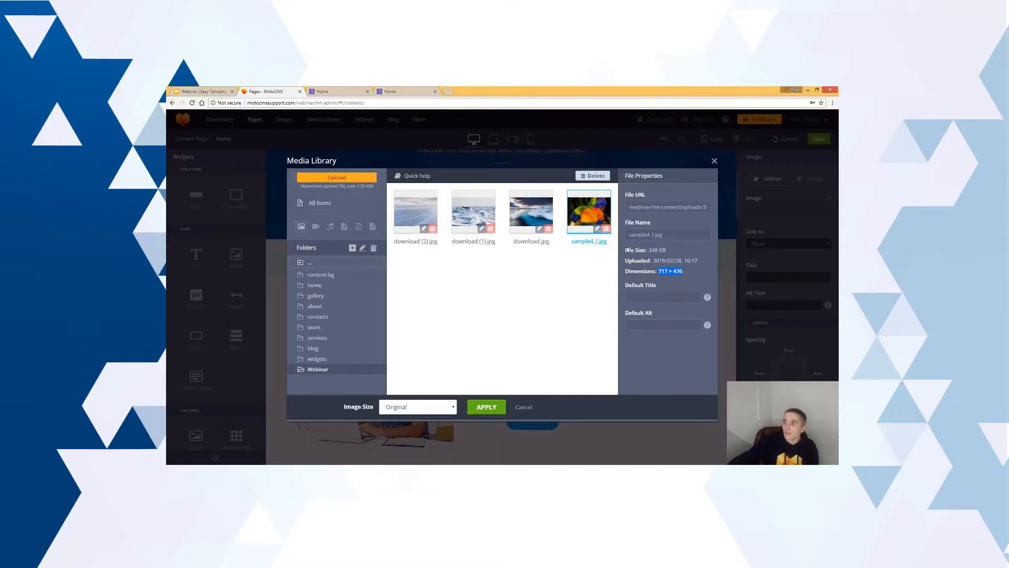
pyautogui.moveTo(660, 249); pyautogui.dragTo(650, 250)
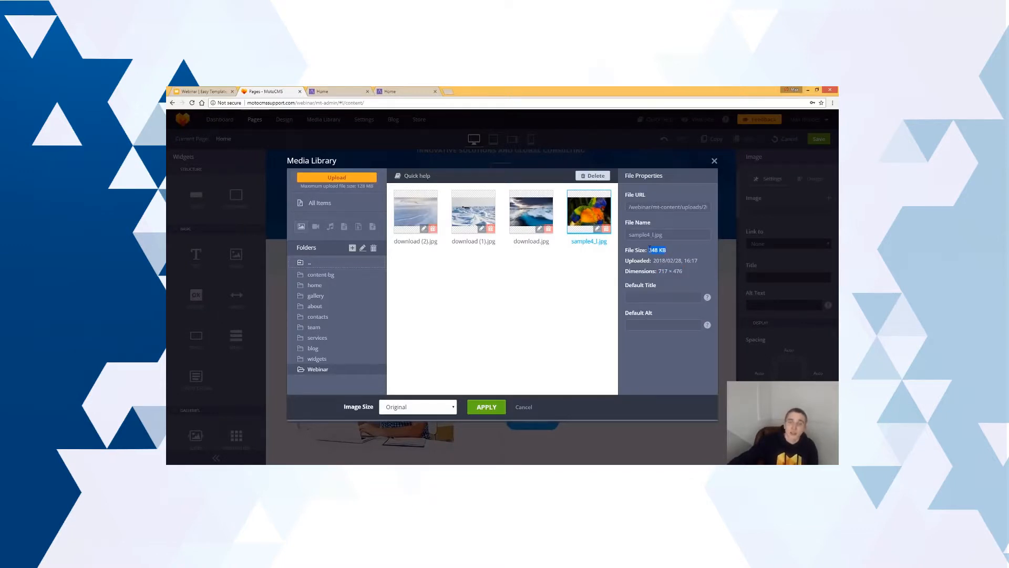
pyautogui.click(661, 251)
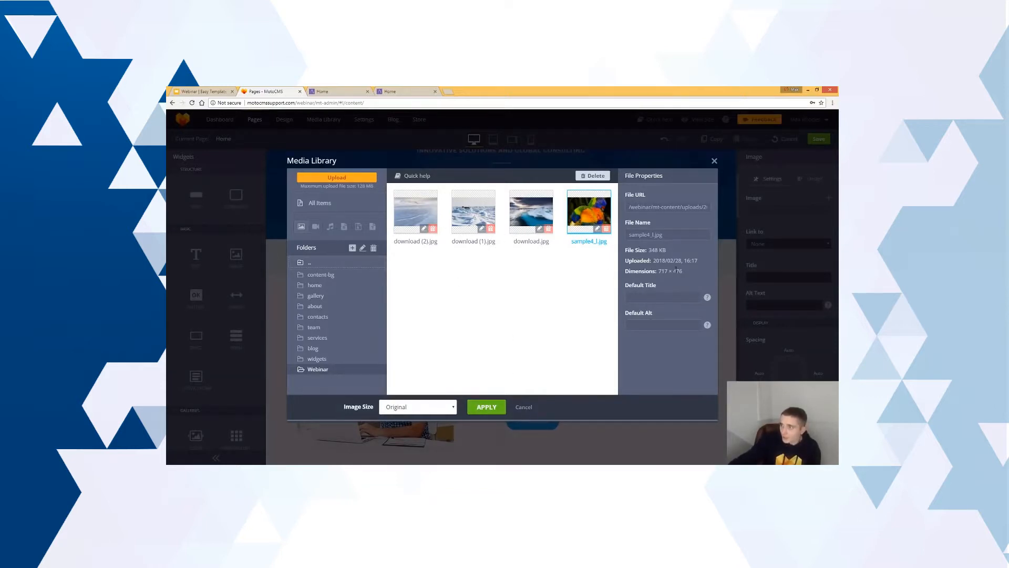
pyautogui.moveTo(683, 270); pyautogui.dragTo(659, 270)
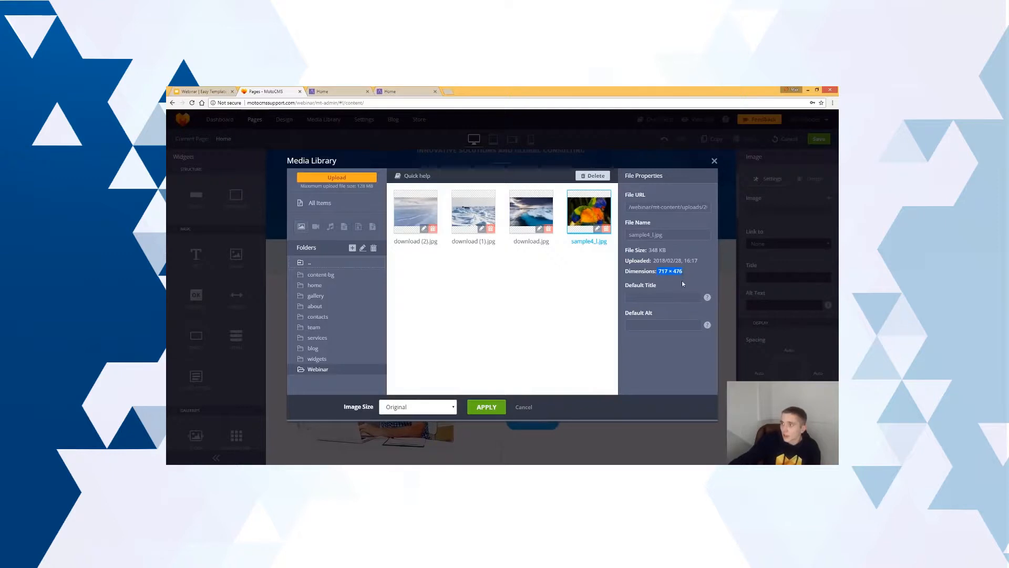
# Set the selected picture's image size to Medium (300x300) and apply it to the Image widget
pyautogui.click(419, 411)
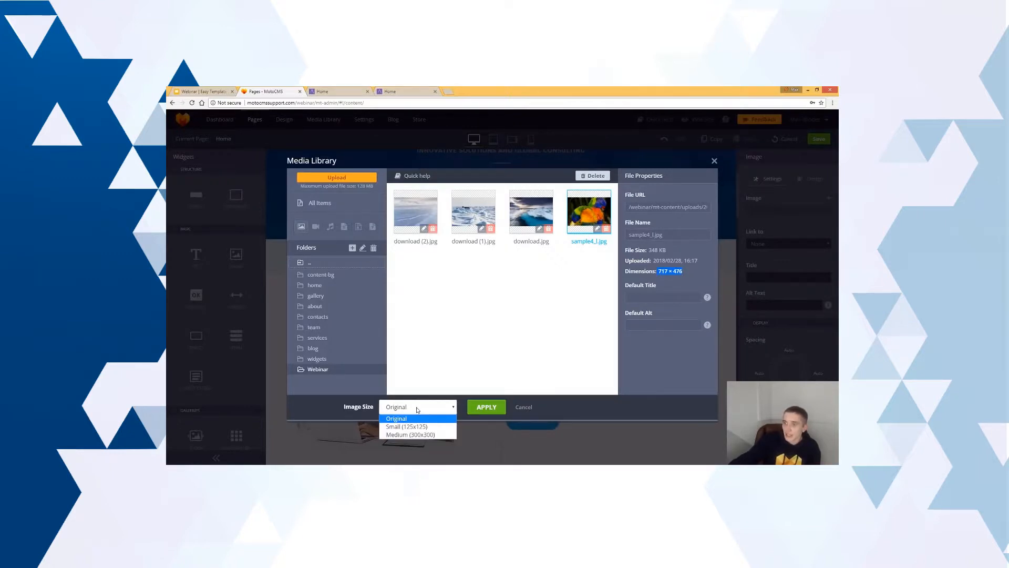
pyautogui.click(419, 435)
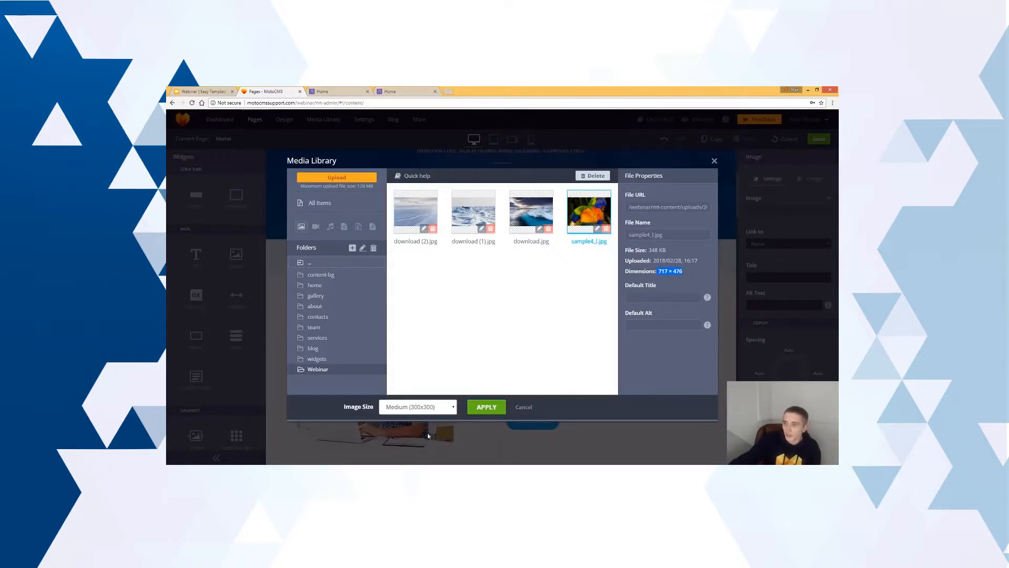
pyautogui.click(485, 408)
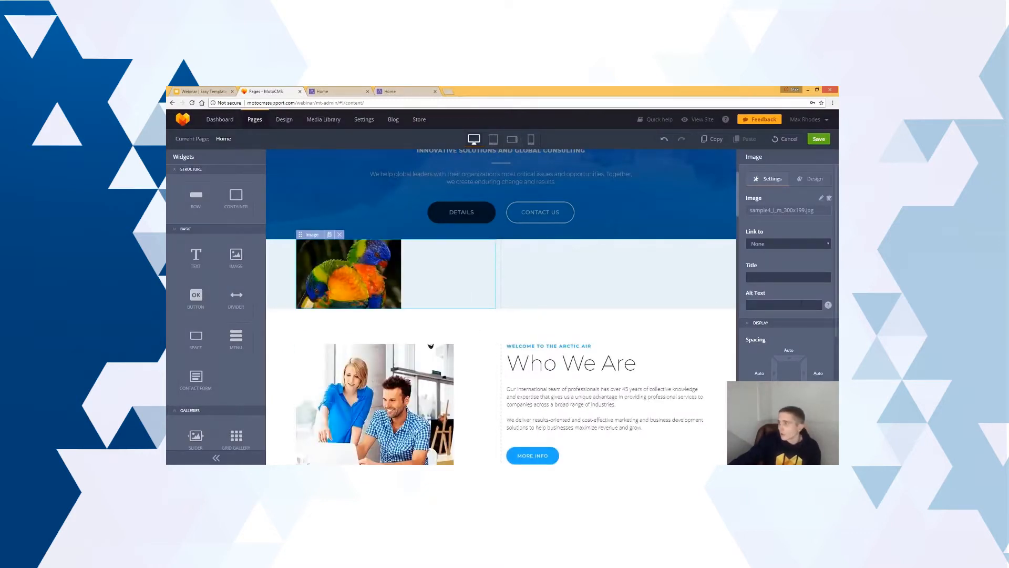
# Set the Image widget's spacing to Small at the top and bottom and Medium on the left
pyautogui.click(792, 351)
pyautogui.click(793, 373)
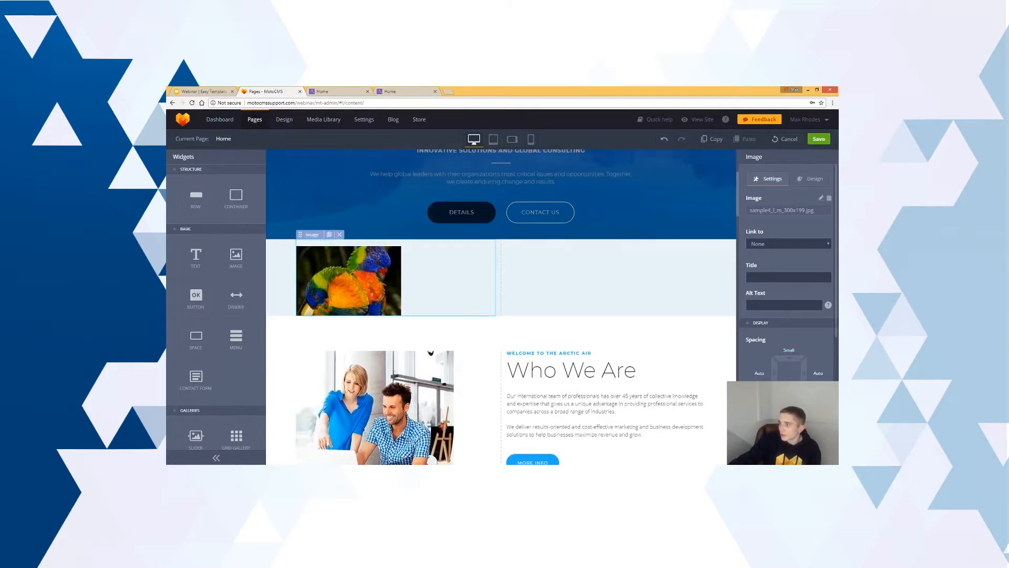
pyautogui.click(769, 375)
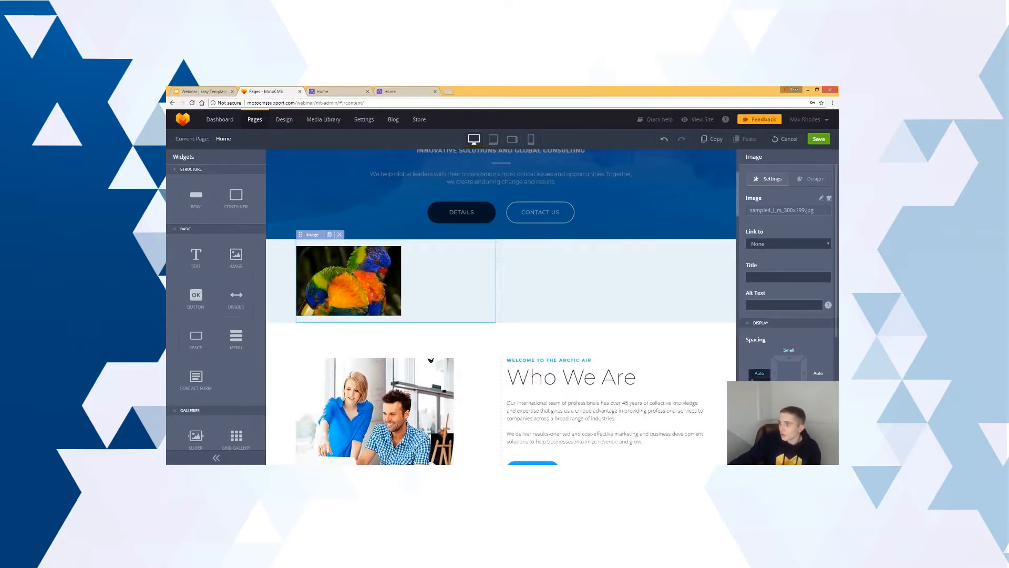
pyautogui.click(766, 375)
pyautogui.click(766, 376)
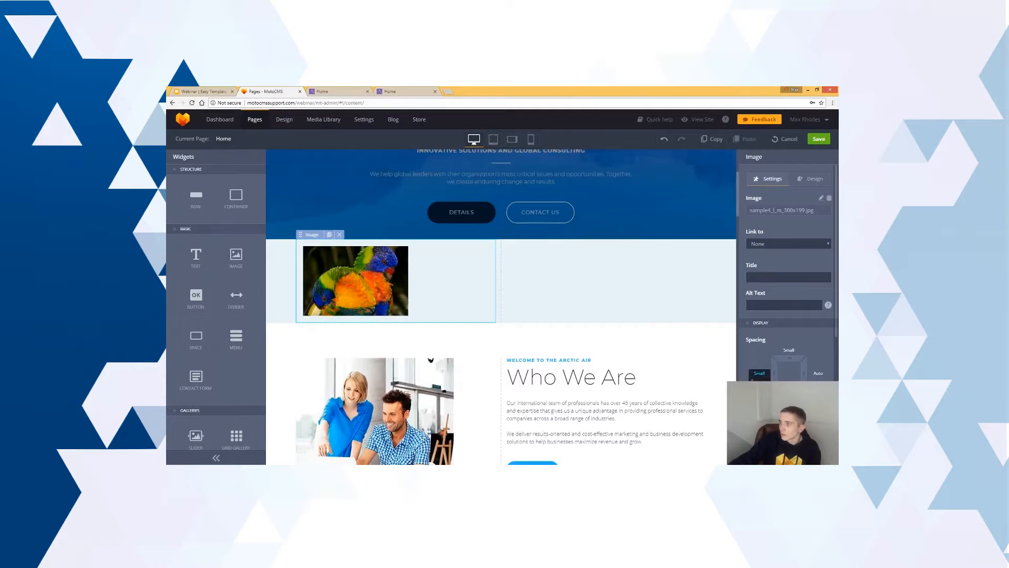
pyautogui.click(759, 372)
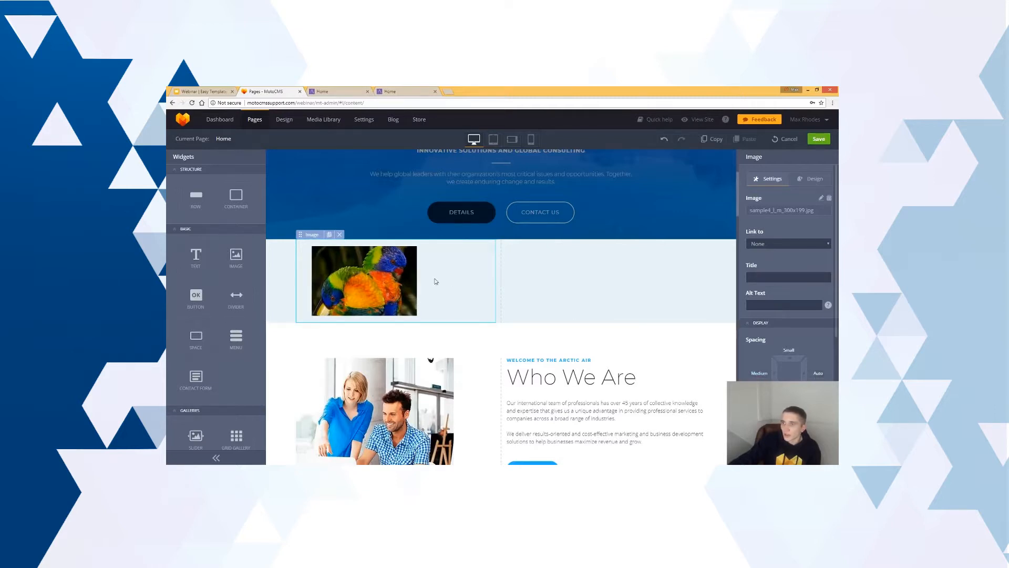
pyautogui.scroll(-2, 462, 291)
pyautogui.scroll(3, 546, 352)
pyautogui.scroll(-1, 545, 339)
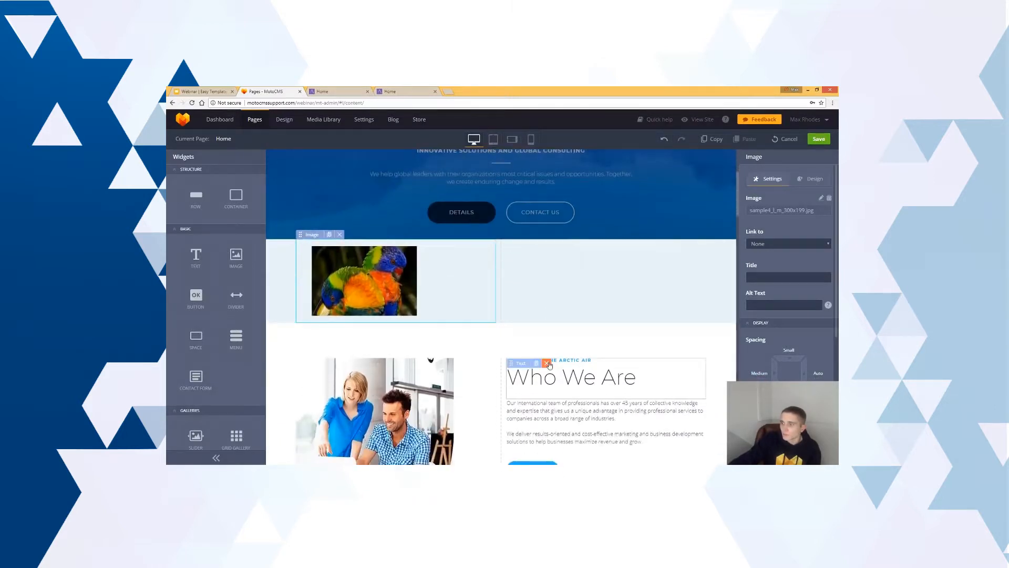
# Add a Text widget reading "Sample Text" to the column beside the parrot picture and set its top spacing to Small
pyautogui.moveTo(196, 257); pyautogui.dragTo(562, 271)
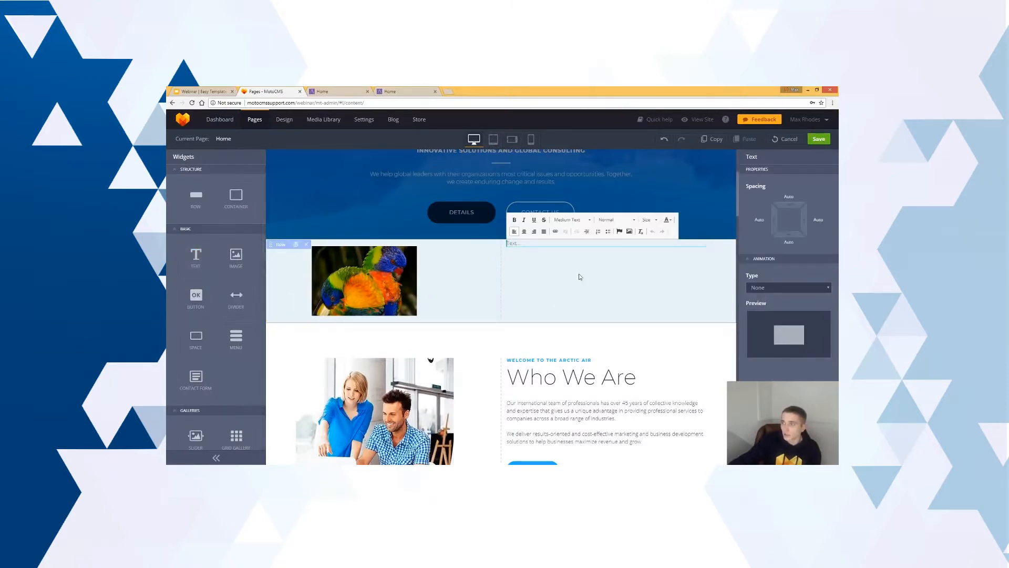
pyautogui.hotkey('ctrl', 'a')
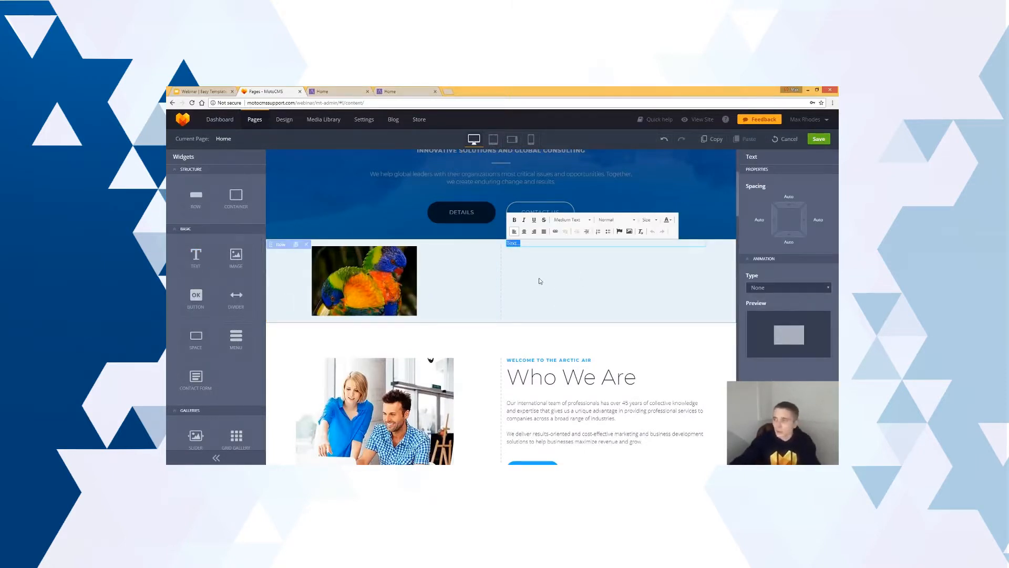
pyautogui.write('Sample')
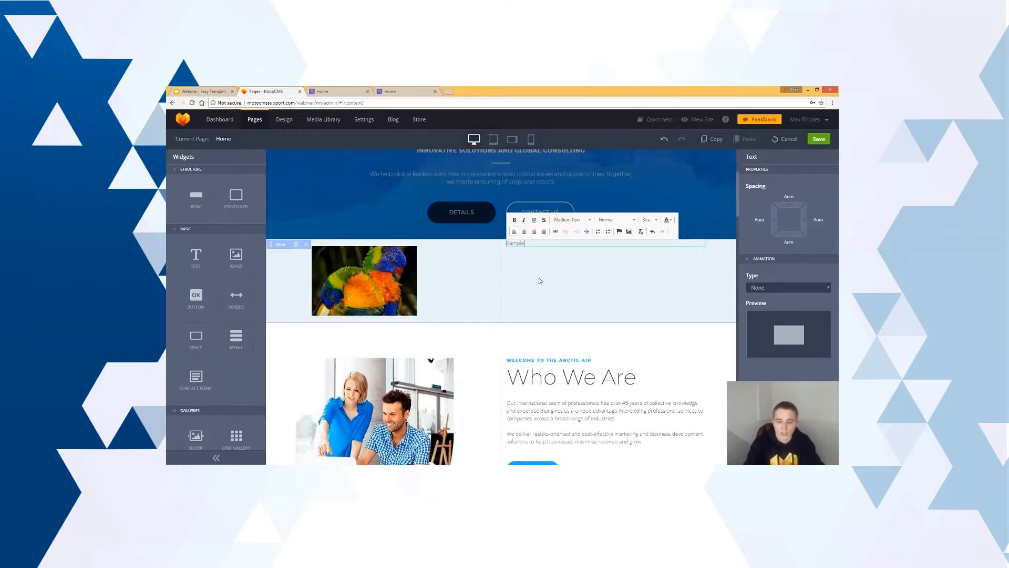
pyautogui.write(' Text')
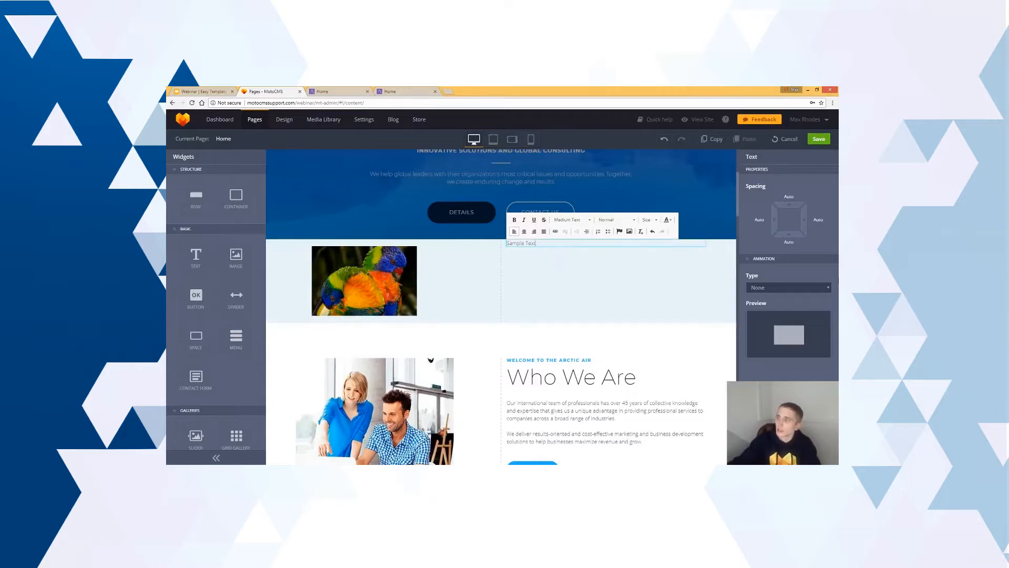
pyautogui.click(789, 196)
pyautogui.click(794, 213)
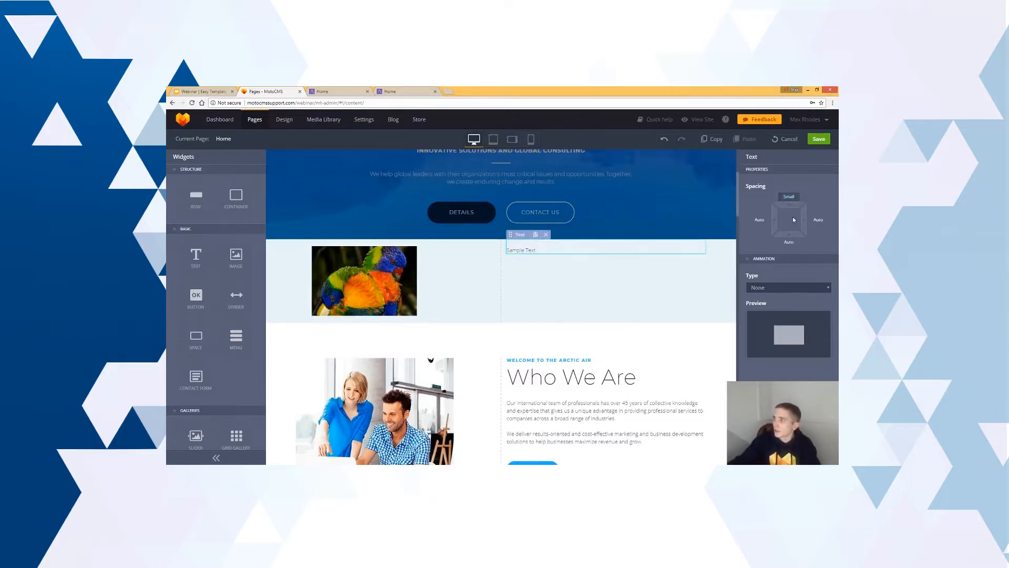
# Set the "Sample Text" widget's bottom, left and right spacing to Small
pyautogui.click(792, 246)
pyautogui.click(792, 264)
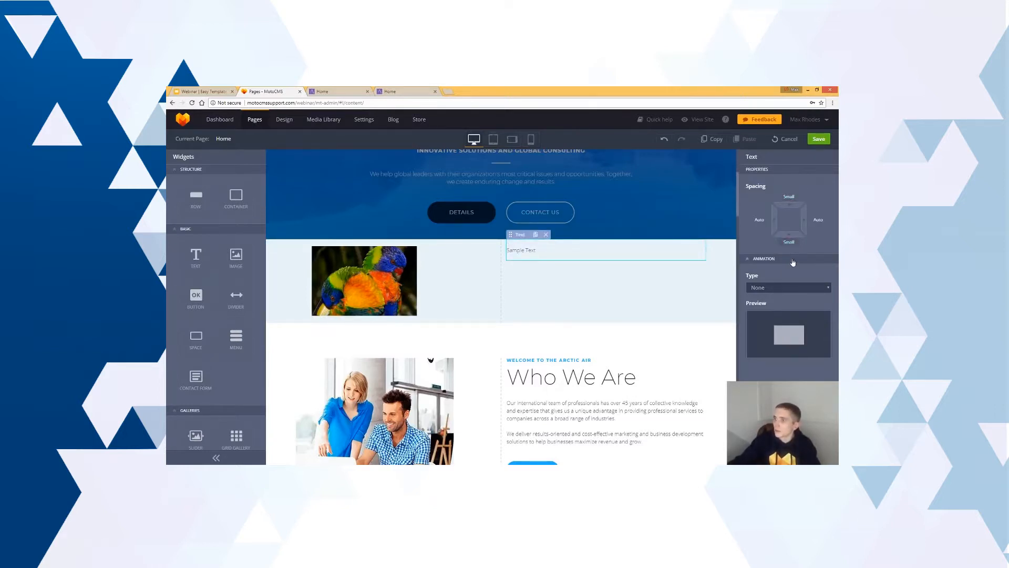
pyautogui.click(760, 220)
pyautogui.click(760, 237)
pyautogui.click(818, 219)
pyautogui.click(818, 237)
# Open the "Sample Text" widget for editing and try the Tagline and Heading XXL text styles on it
pyautogui.click(553, 253)
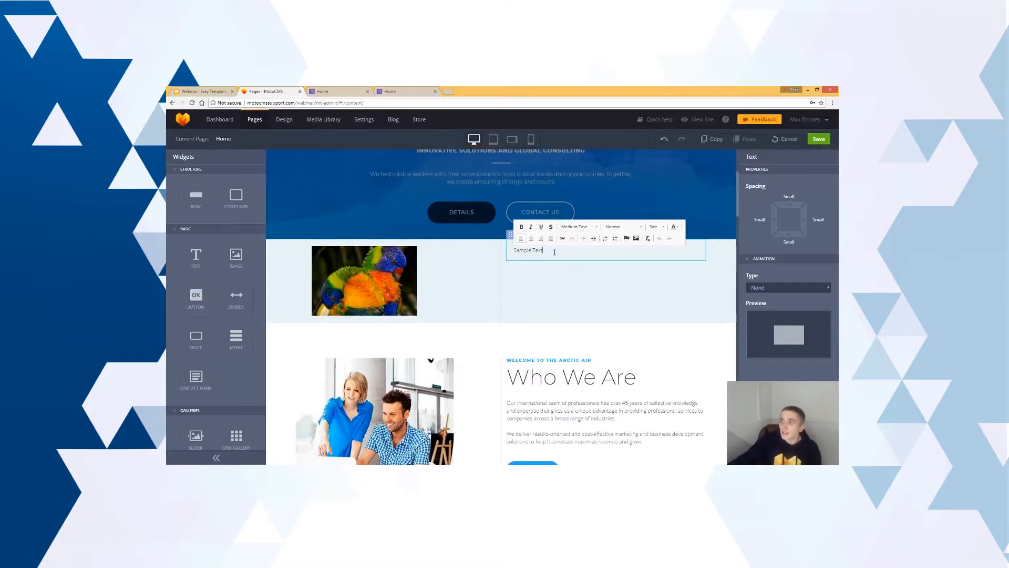
pyautogui.press('Escape')
pyautogui.click(563, 286)
pyautogui.click(557, 256)
pyautogui.click(573, 250)
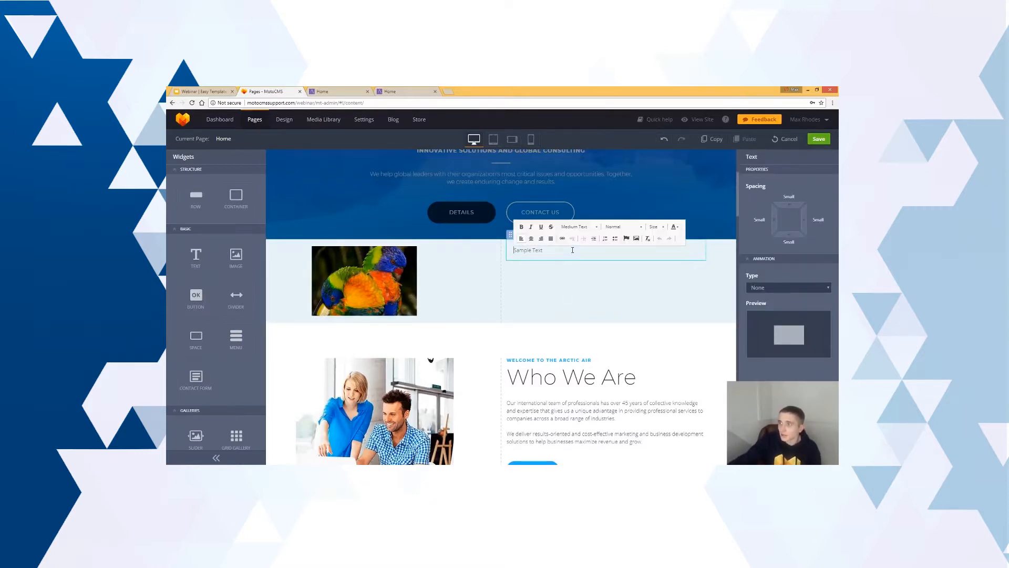
pyautogui.click(578, 227)
pyautogui.scroll(-3, 607, 279)
pyautogui.moveTo(606, 278)
pyautogui.mouseDown()
pyautogui.moveTo(606, 242)
pyautogui.moveTo(608, 285)
pyautogui.mouseUp()
pyautogui.click(573, 266)
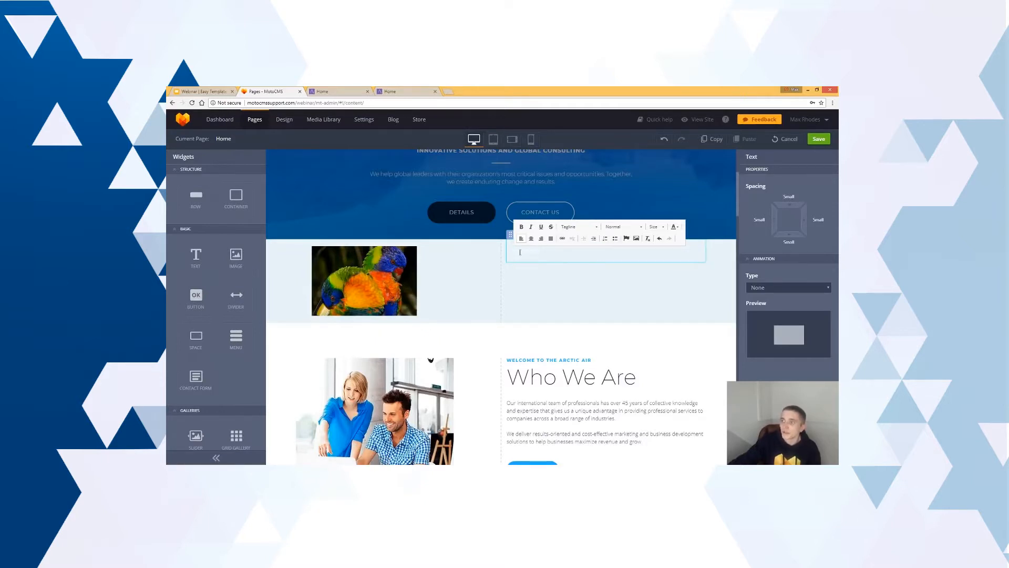
pyautogui.click(580, 229)
pyautogui.click(572, 255)
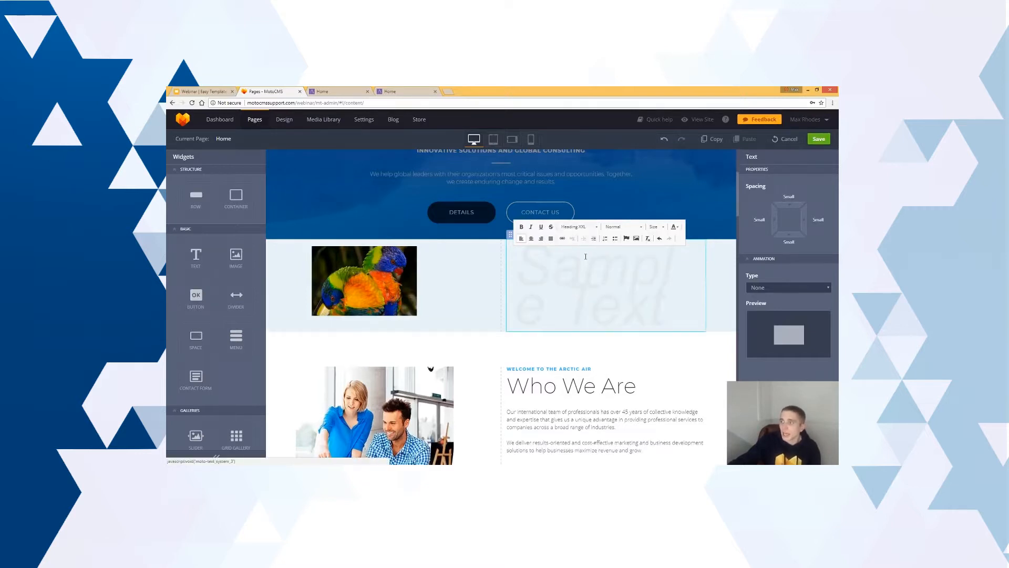
# Apply the Heading L text style to "Sample Text" and check the available text colors without changing the color
pyautogui.click(580, 227)
pyautogui.click(580, 236)
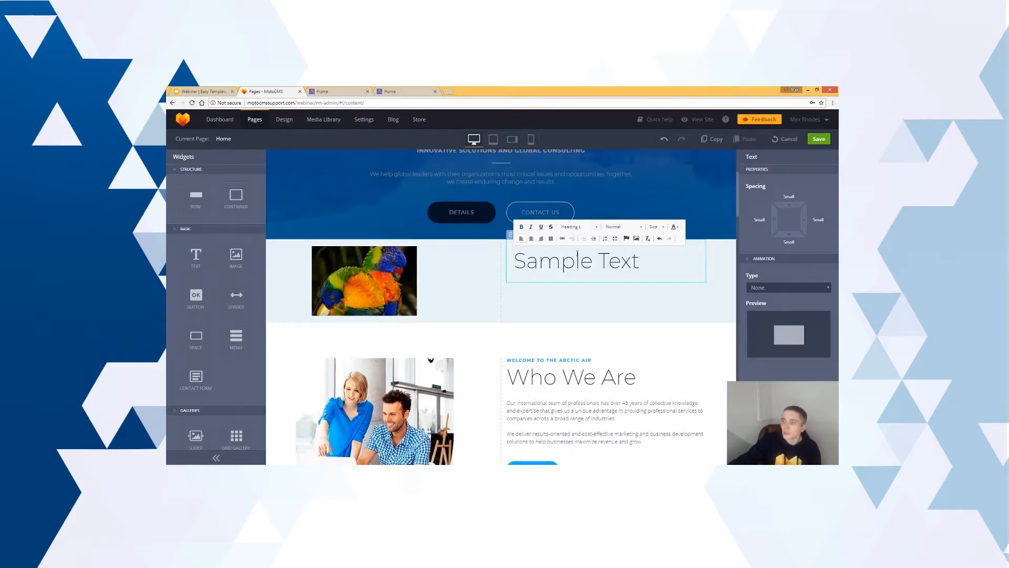
pyautogui.click(676, 227)
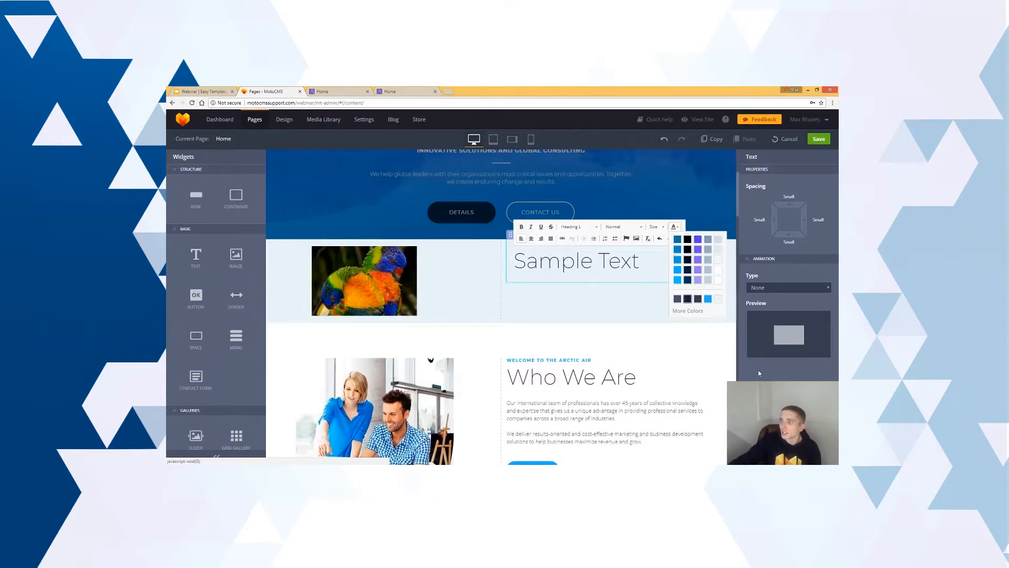
pyautogui.click(640, 299)
pyautogui.scroll(-2, 639, 298)
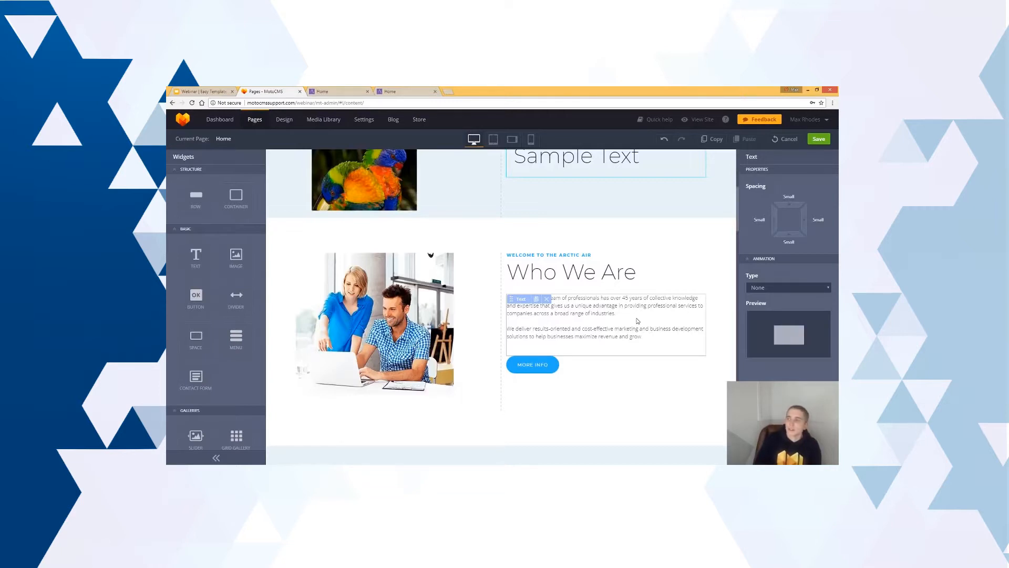
pyautogui.scroll(3, 636, 322)
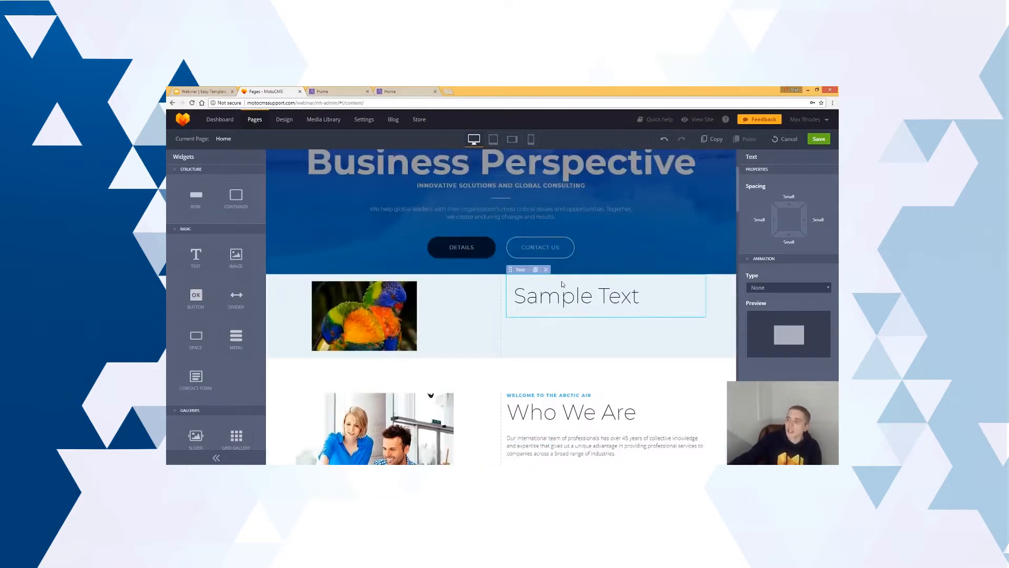
pyautogui.scroll(-1, 560, 282)
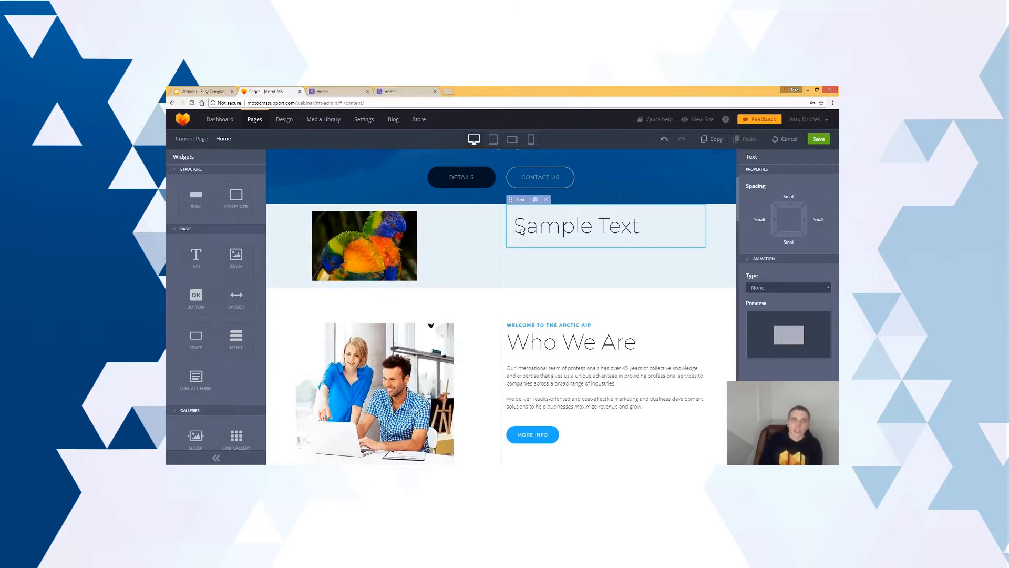
# Select the whole "Sample Text" heading to check its text style options, deselect it and save the Home page
pyautogui.doubleClick(593, 226)
pyautogui.moveTo(663, 228); pyautogui.dragTo(511, 226)
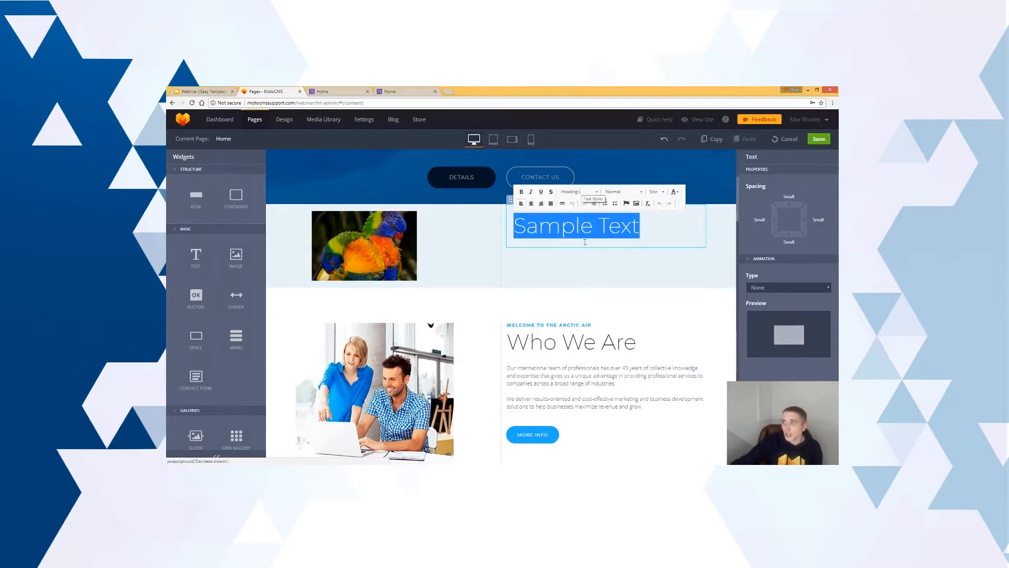
pyautogui.click(585, 263)
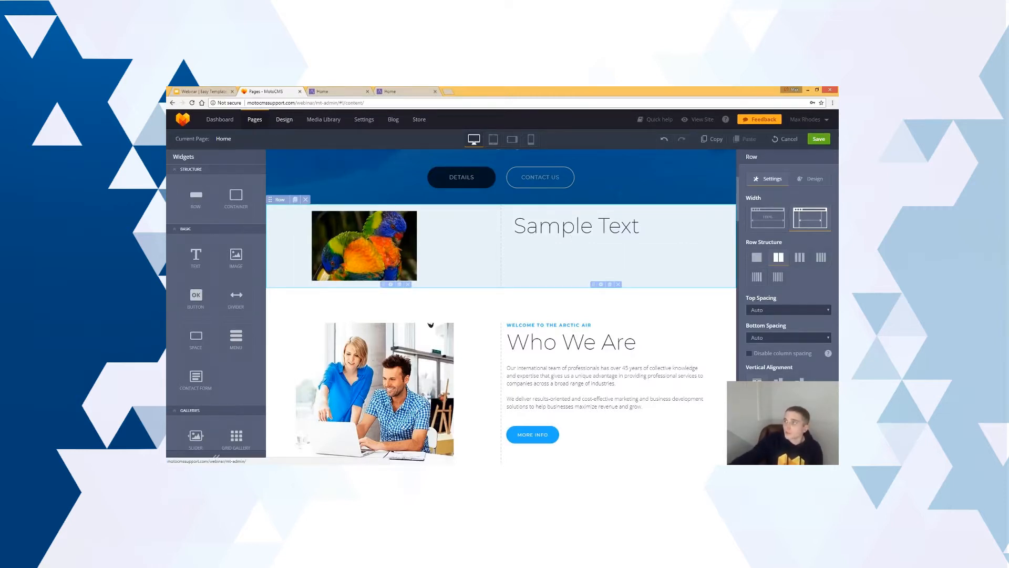
pyautogui.click(827, 141)
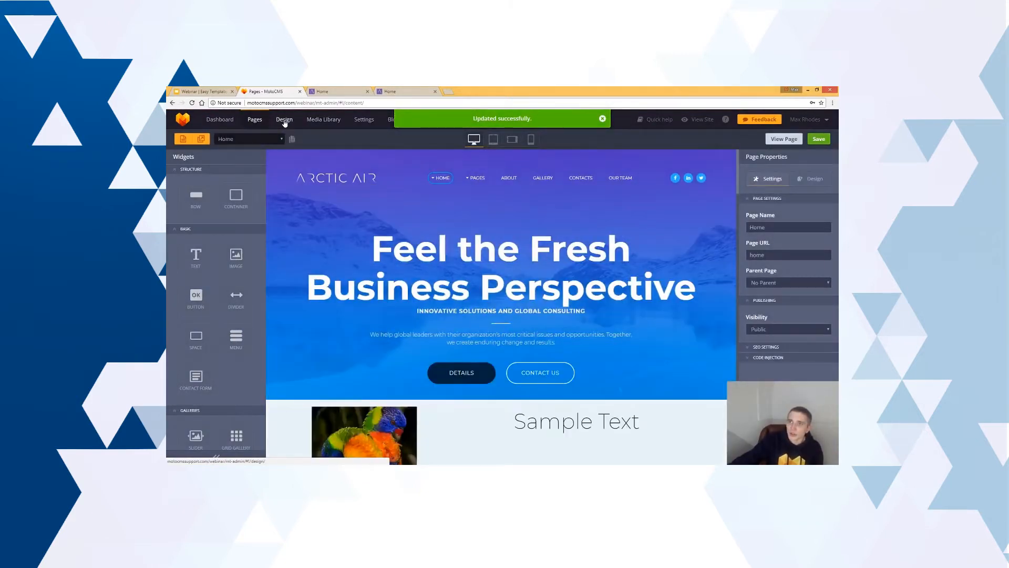
# Open the Text Styles list in the site's design options and look through the custom, heading and body styles
pyautogui.click(284, 119)
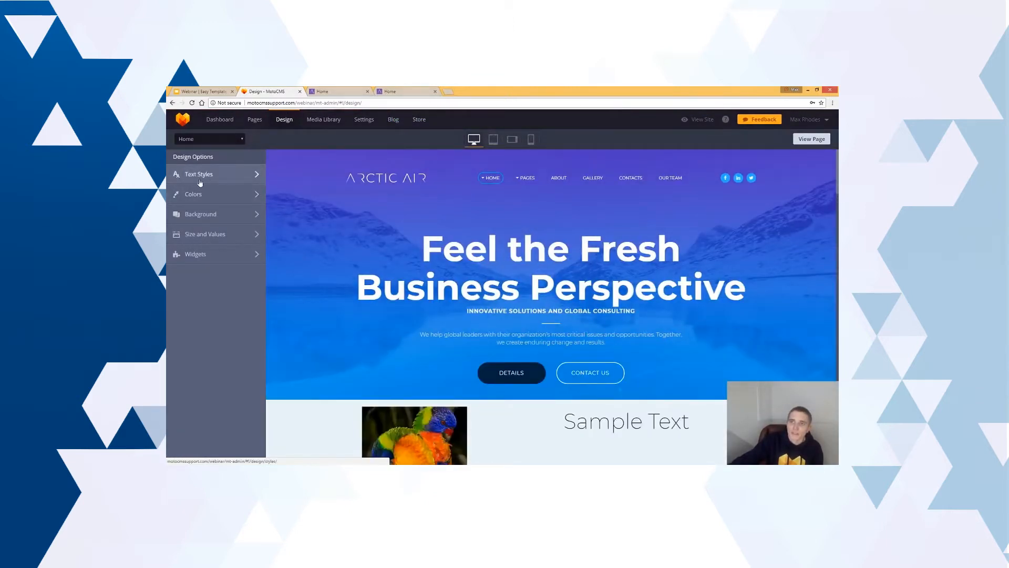
pyautogui.click(227, 177)
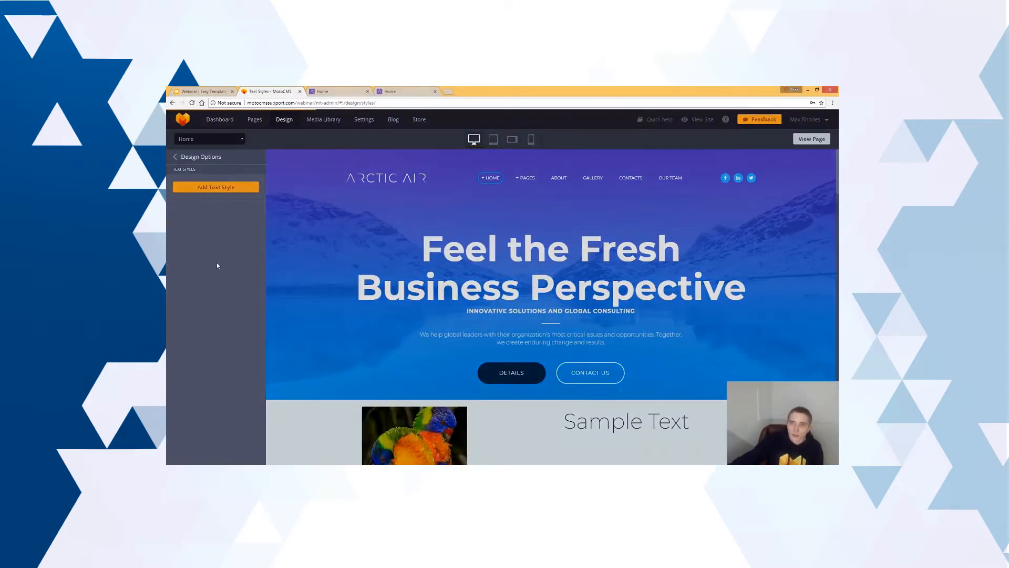
pyautogui.scroll(-4, 230, 252)
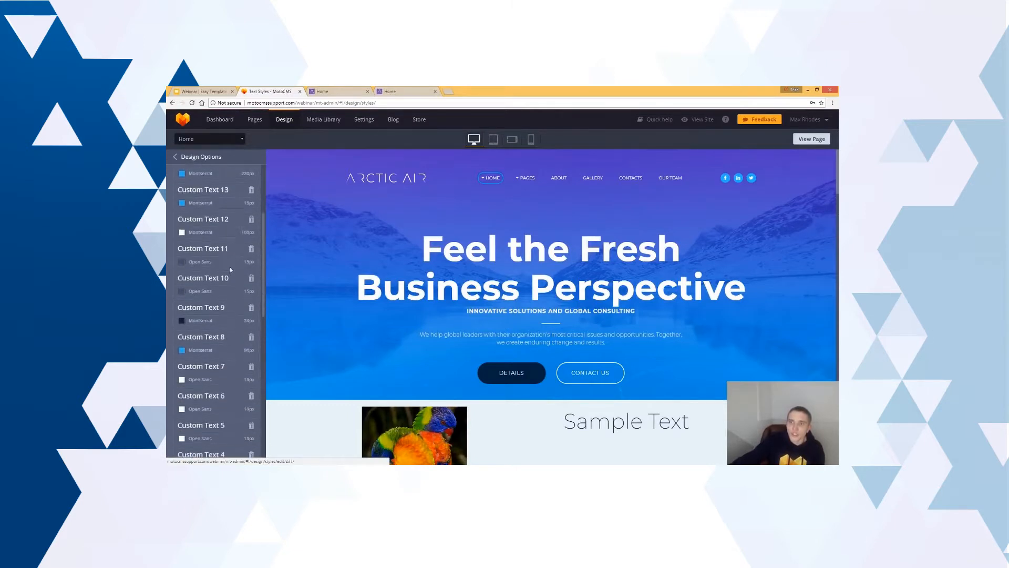
pyautogui.scroll(-7, 229, 274)
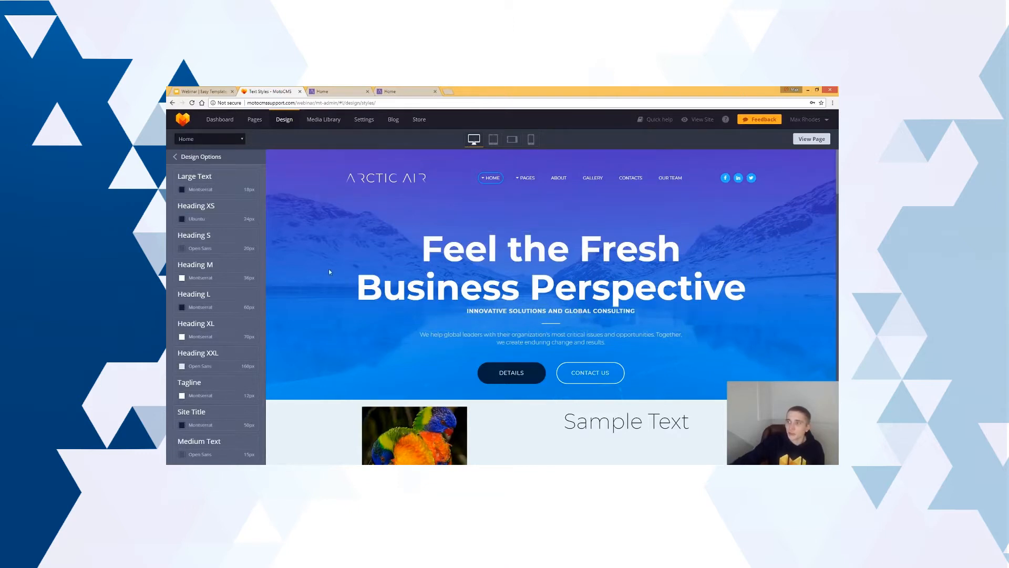
# Inspect the text style settings of the header title, its subtitle and description, and the "Sample Text" heading
pyautogui.click(620, 257)
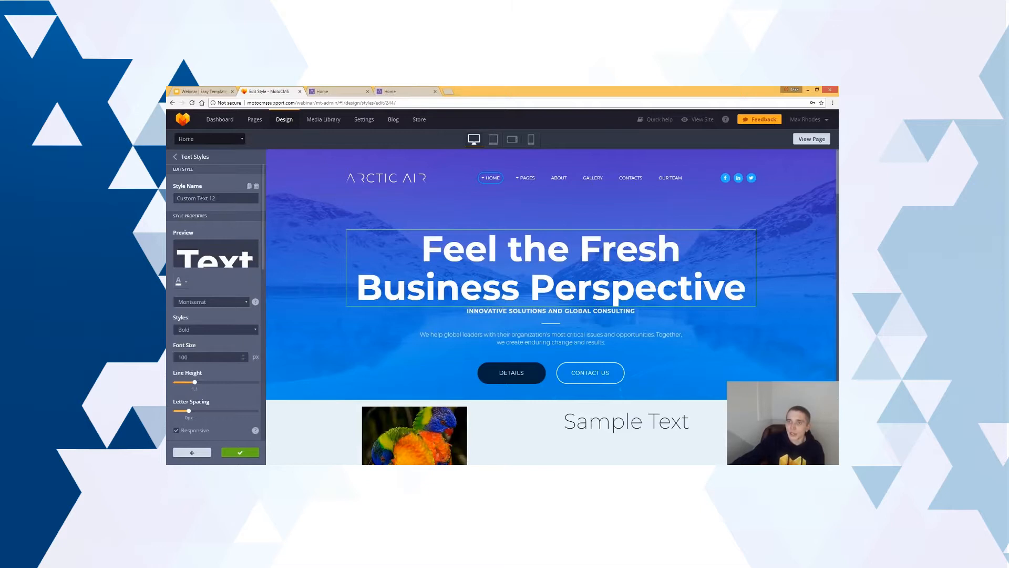
pyautogui.click(489, 311)
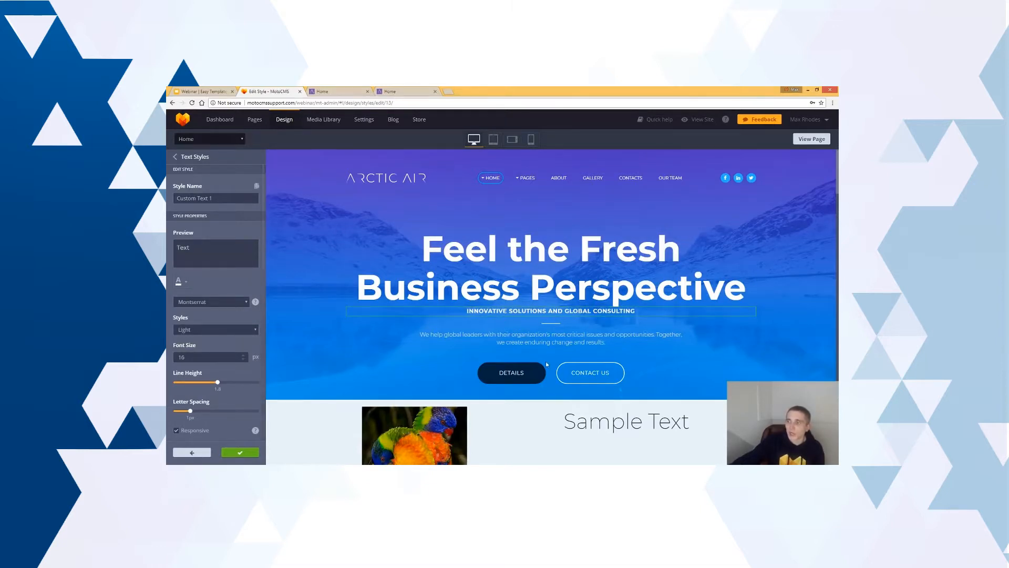
pyautogui.click(550, 342)
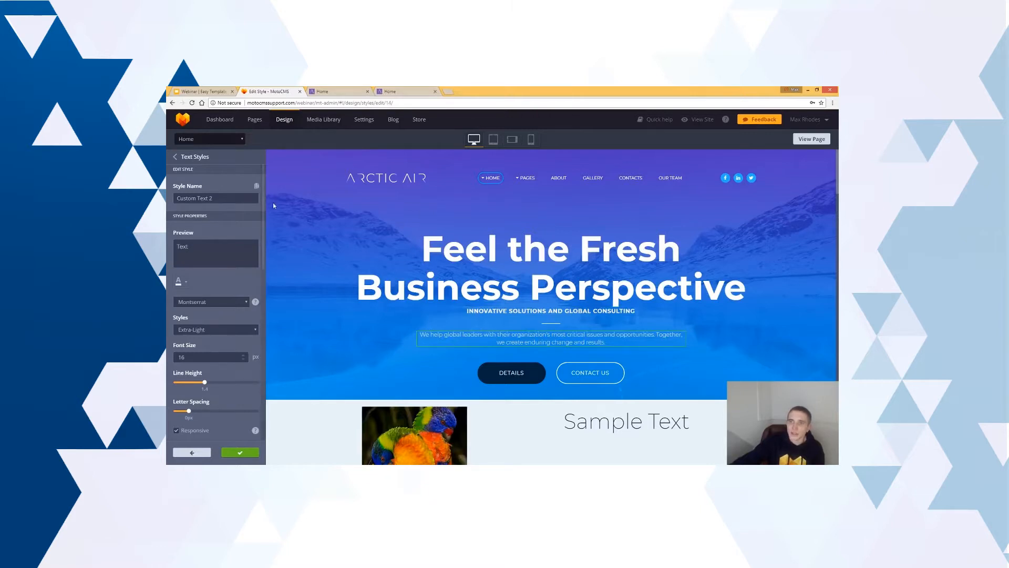
pyautogui.scroll(-4, 525, 299)
pyautogui.scroll(1, 622, 274)
pyautogui.click(622, 280)
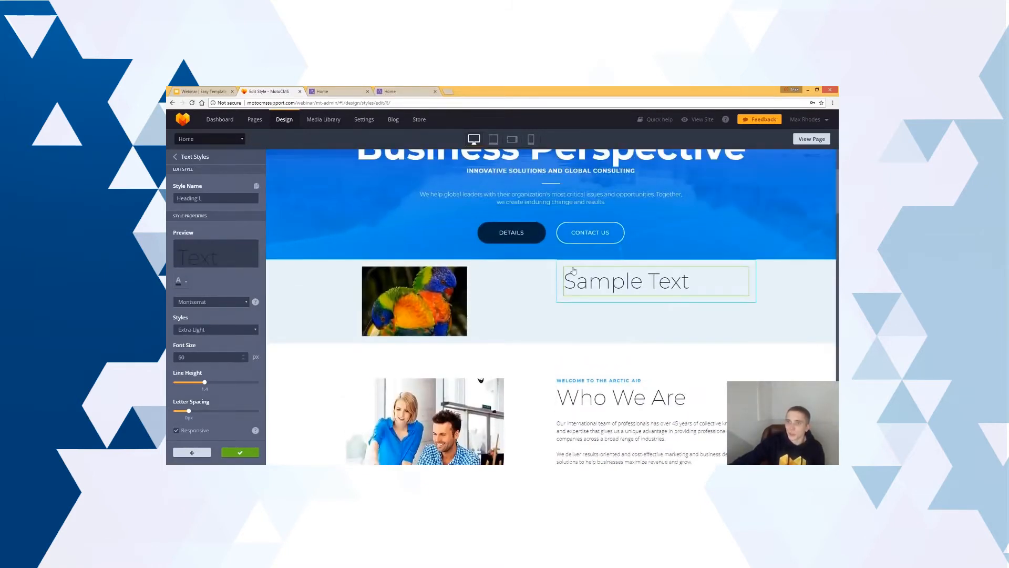
# Open the text style of the "Who We Are" heading and change the Heading L color to purple
pyautogui.click(621, 403)
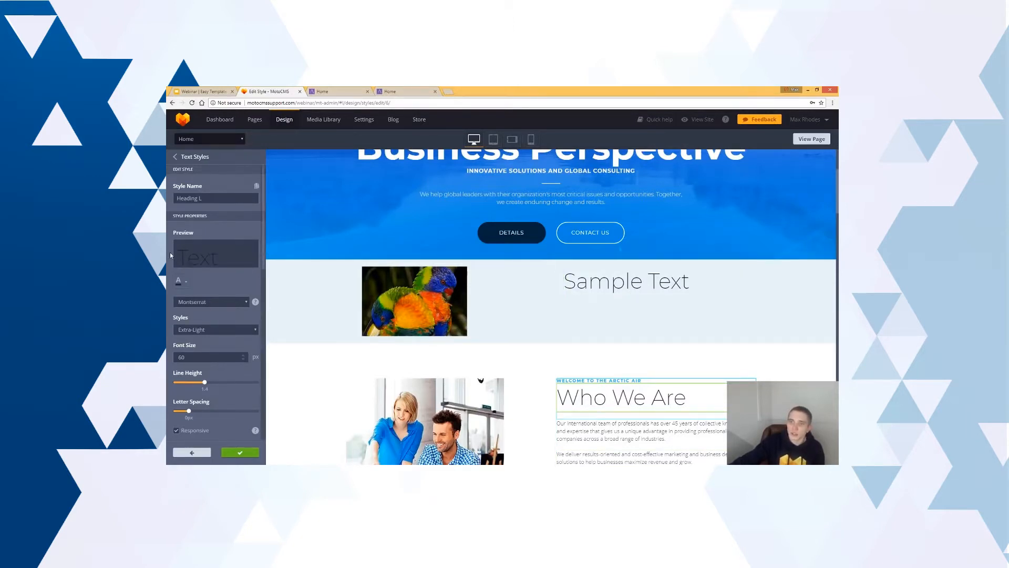
pyautogui.click(179, 285)
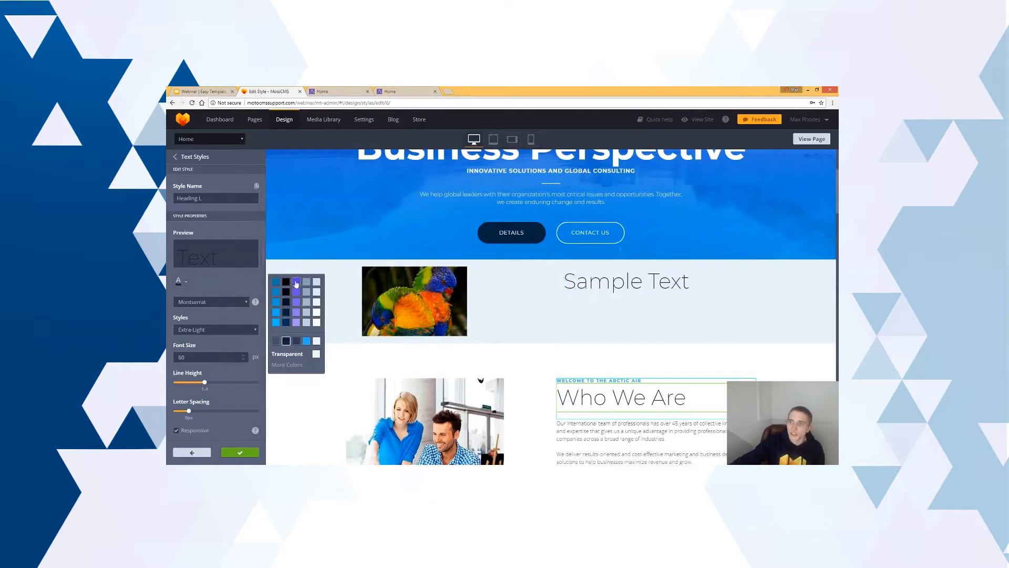
pyautogui.click(296, 282)
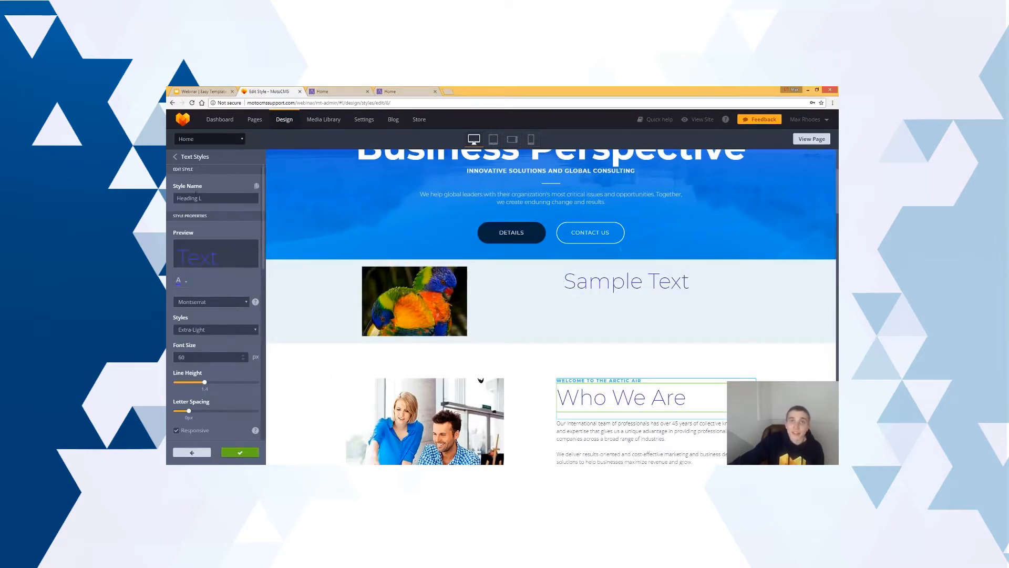
# Examine how the Heading L color appears on the section headings throughout the Home page
pyautogui.scroll(-4, 489, 431)
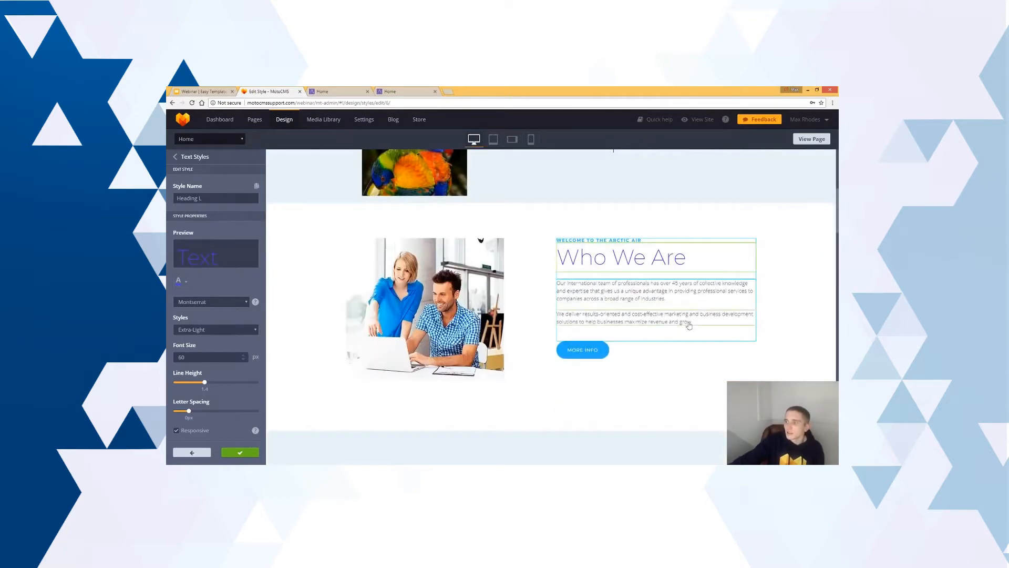
pyautogui.scroll(-3, 661, 349)
pyautogui.scroll(-2, 662, 349)
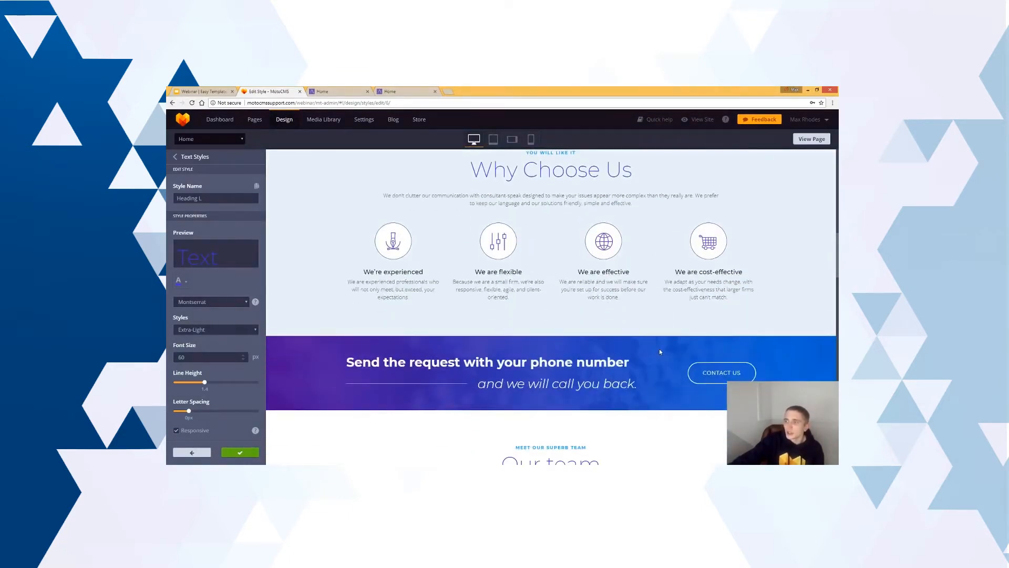
pyautogui.scroll(-3, 642, 342)
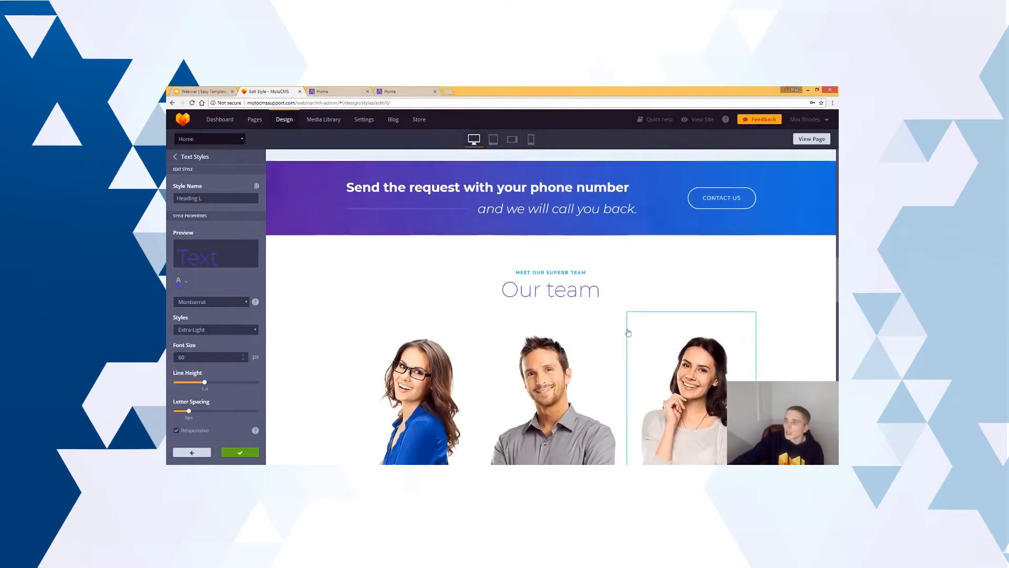
pyautogui.scroll(-1, 617, 325)
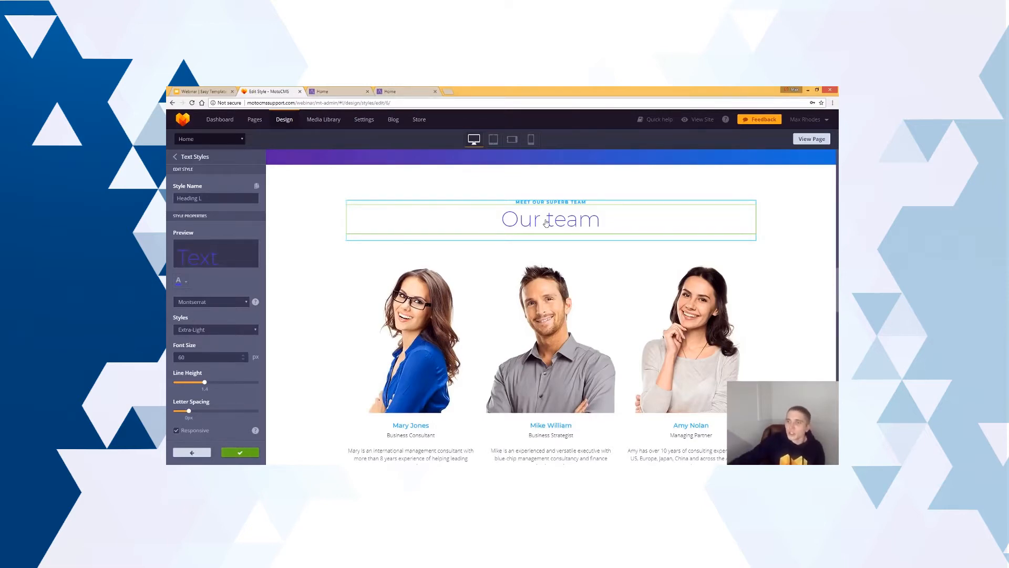
pyautogui.scroll(10, 545, 307)
pyautogui.scroll(8, 545, 306)
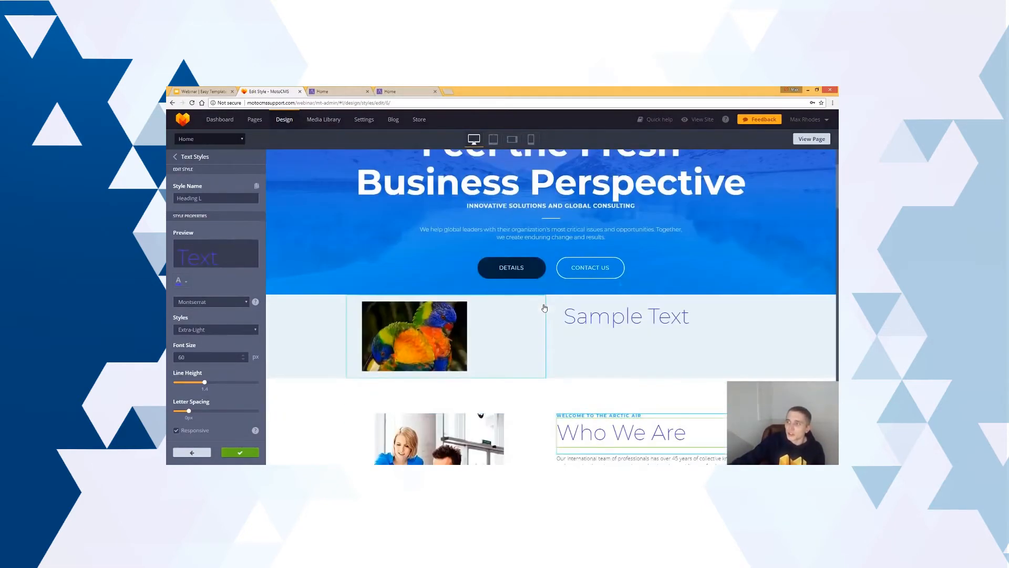
pyautogui.scroll(-4, 509, 283)
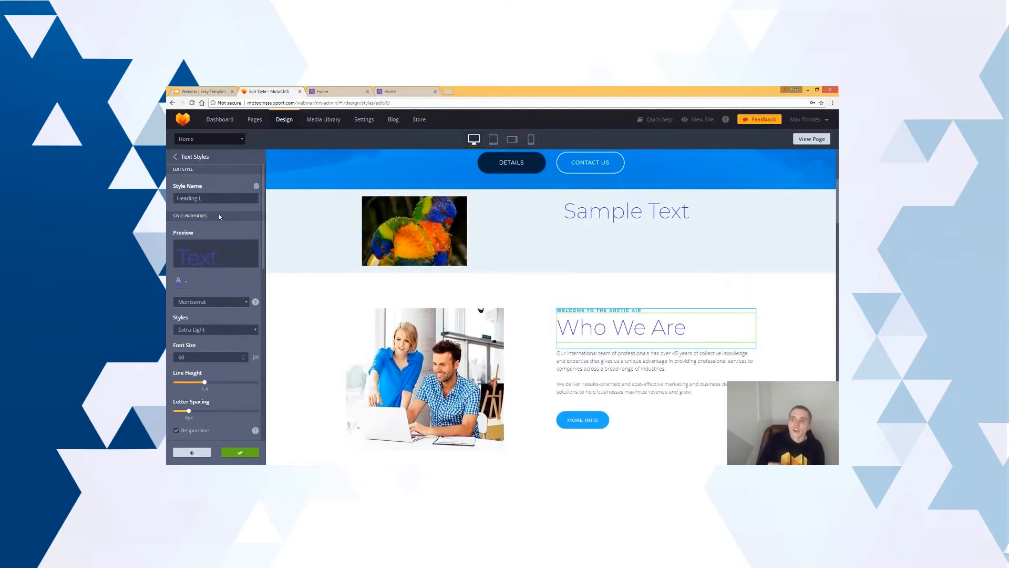
# Leave the Heading L style without saving its color change and return to the Home page in the page editor
pyautogui.click(197, 158)
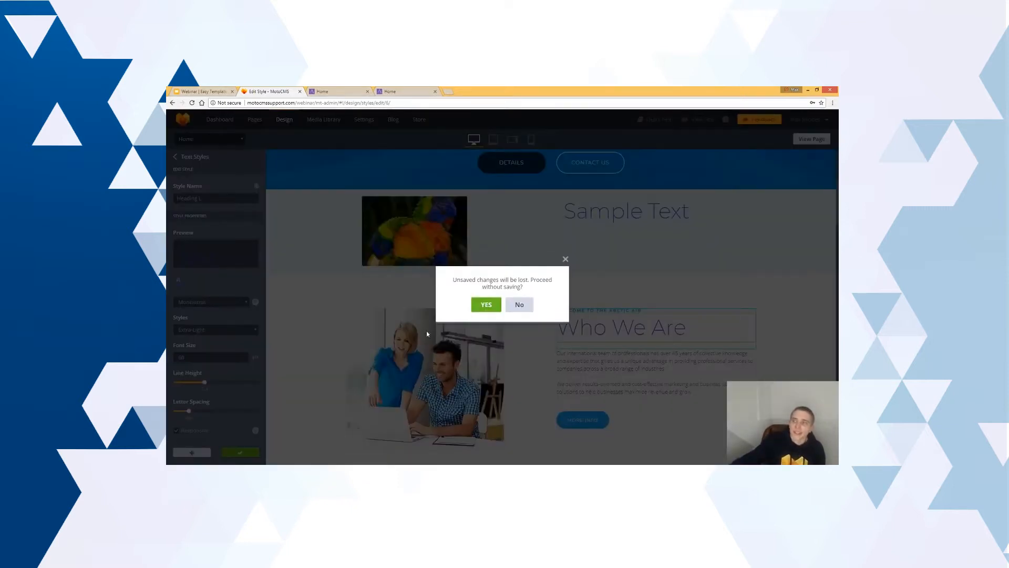
pyautogui.click(486, 305)
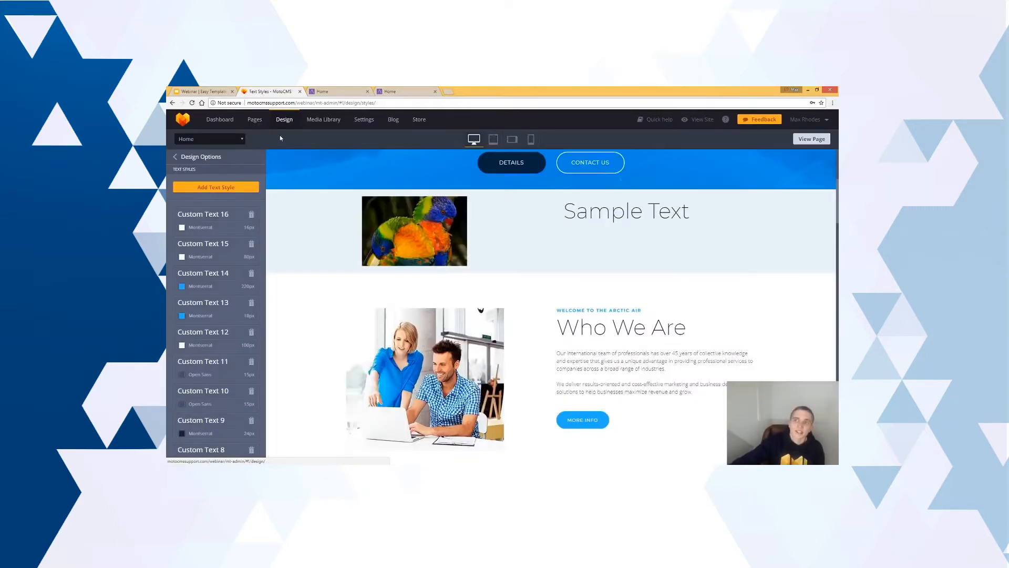
pyautogui.click(254, 119)
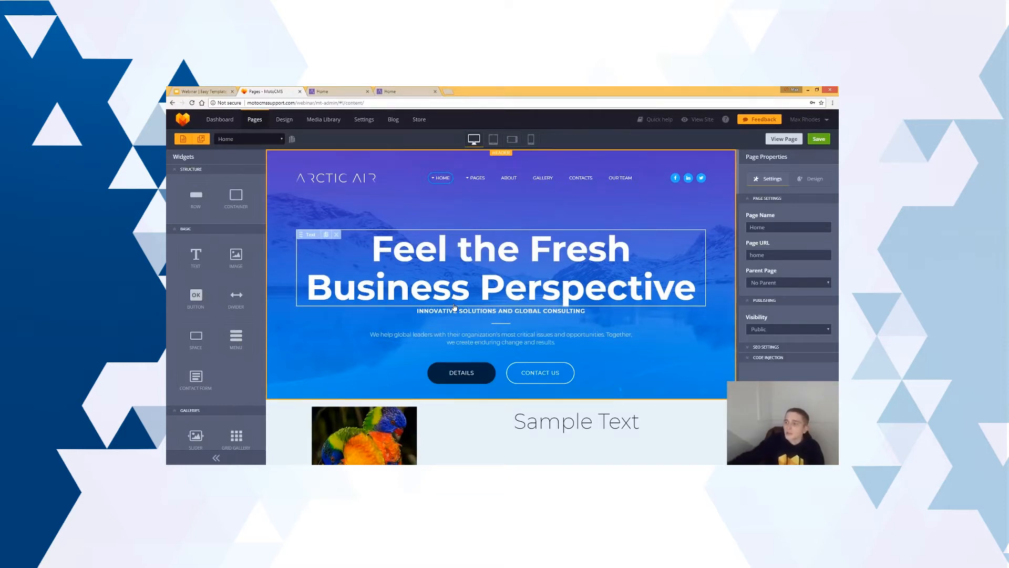
# Open the header title "Feel the Fresh Business Perspective" for text editing
pyautogui.click(476, 283)
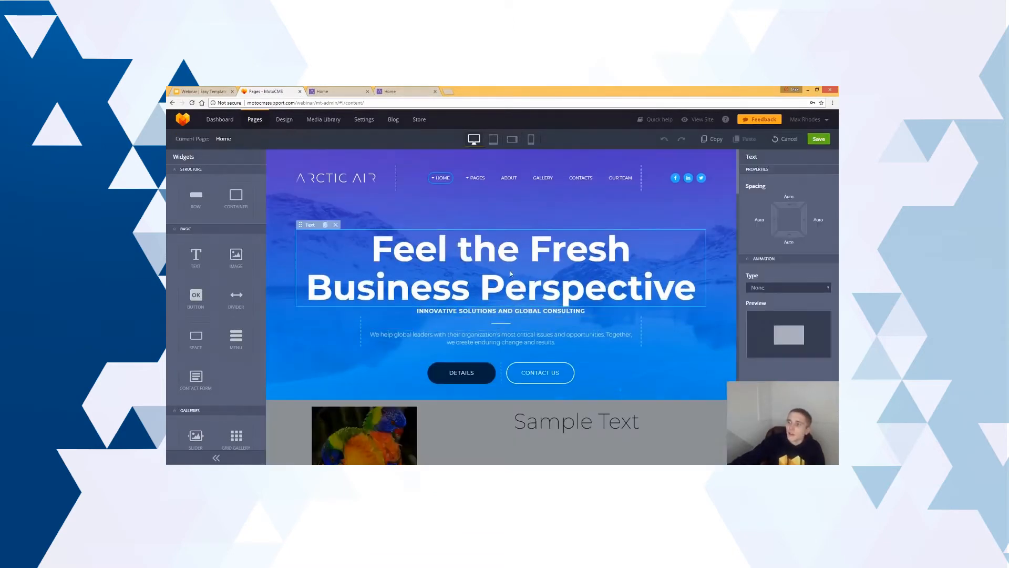
pyautogui.click(511, 273)
pyautogui.click(524, 246)
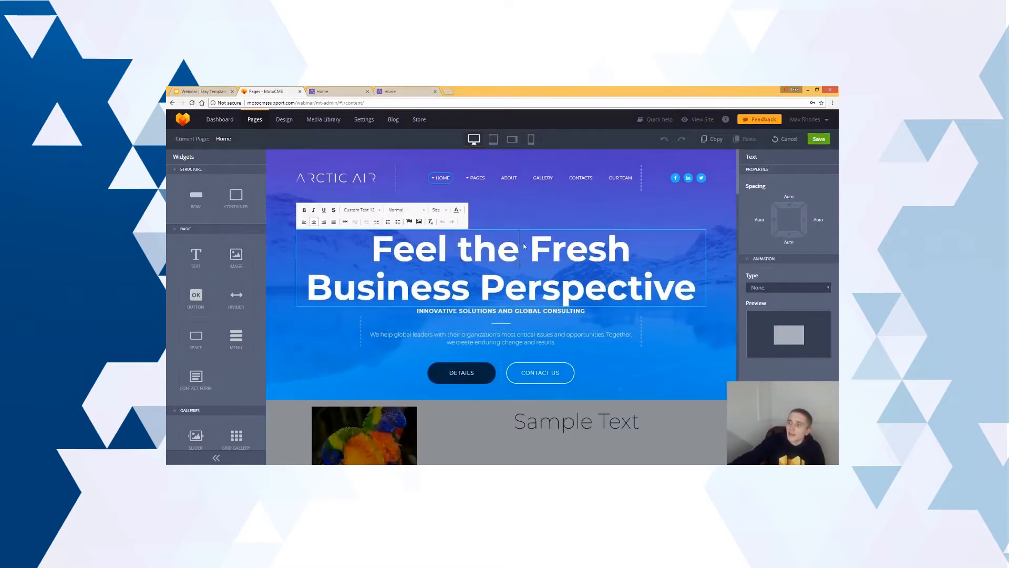
# Set the font size of the header title "Feel the Fresh Business Perspective" to 22 and save the Home page
pyautogui.moveTo(696, 290); pyautogui.dragTo(364, 253)
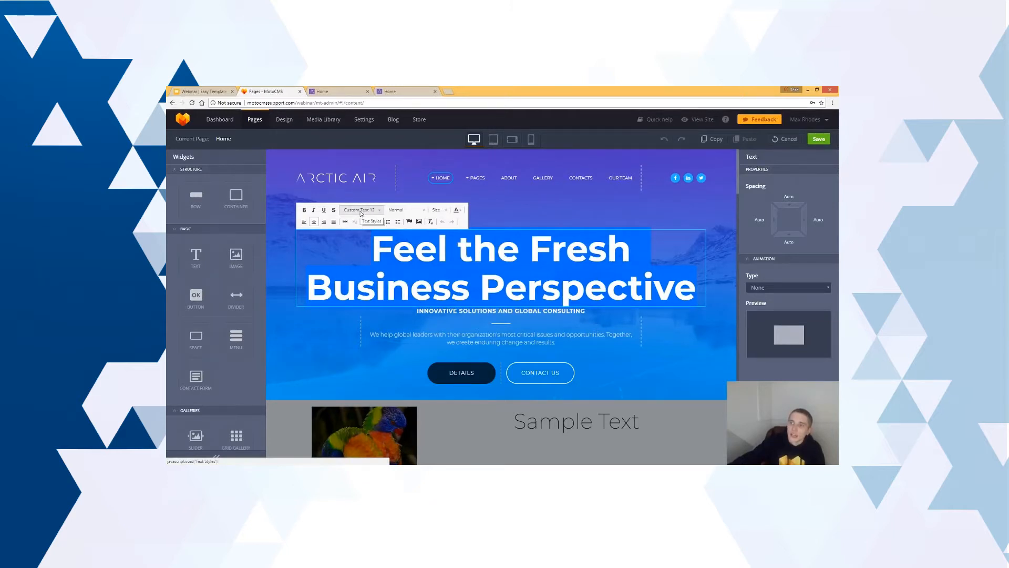
pyautogui.click(434, 211)
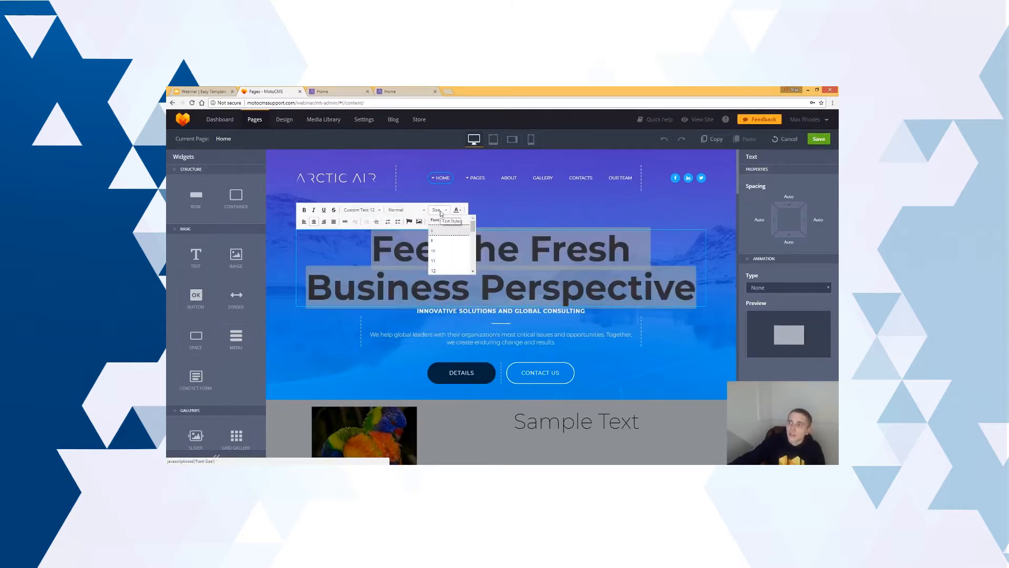
pyautogui.click(436, 263)
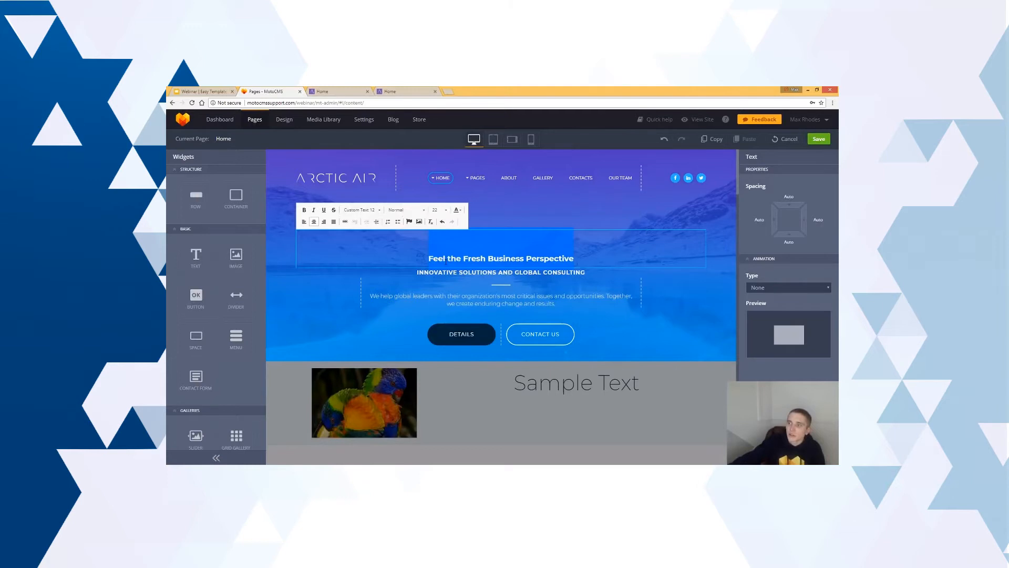
pyautogui.click(816, 140)
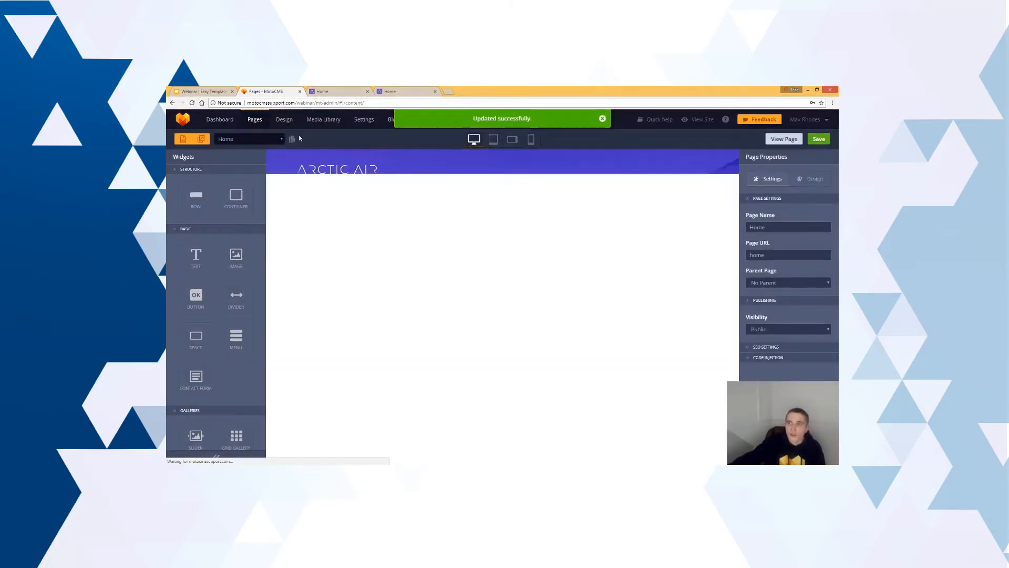
# Open the site's text styles in the design options and view the Custom Text 2 style
pyautogui.click(285, 119)
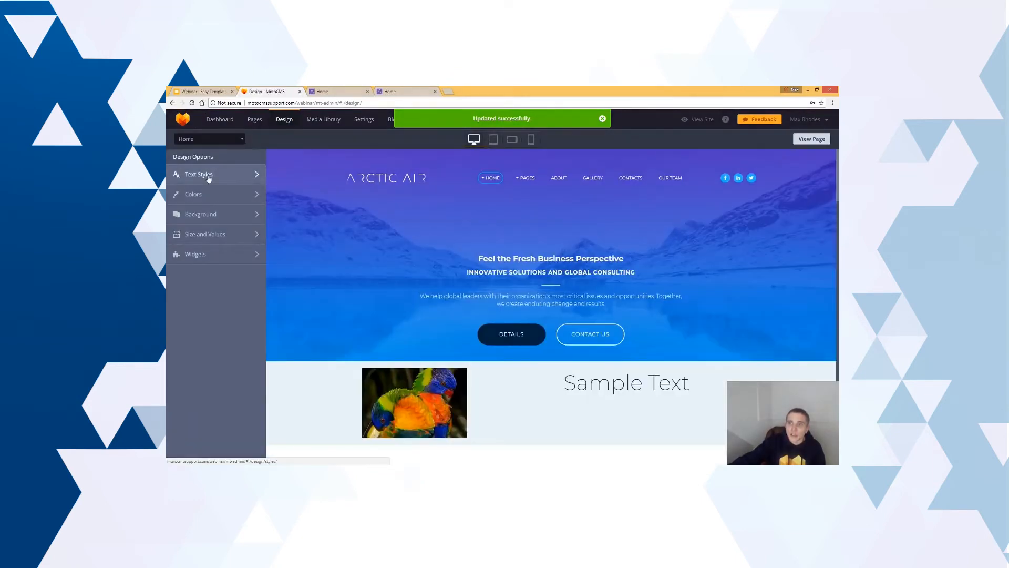
pyautogui.click(204, 176)
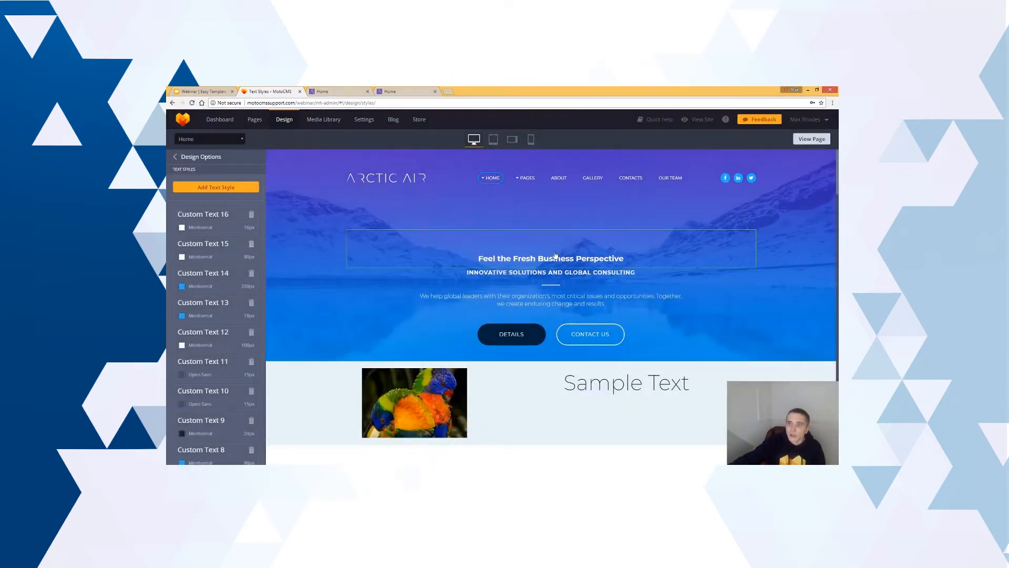
pyautogui.scroll(-5, 229, 336)
pyautogui.scroll(-1, 223, 405)
pyautogui.click(228, 417)
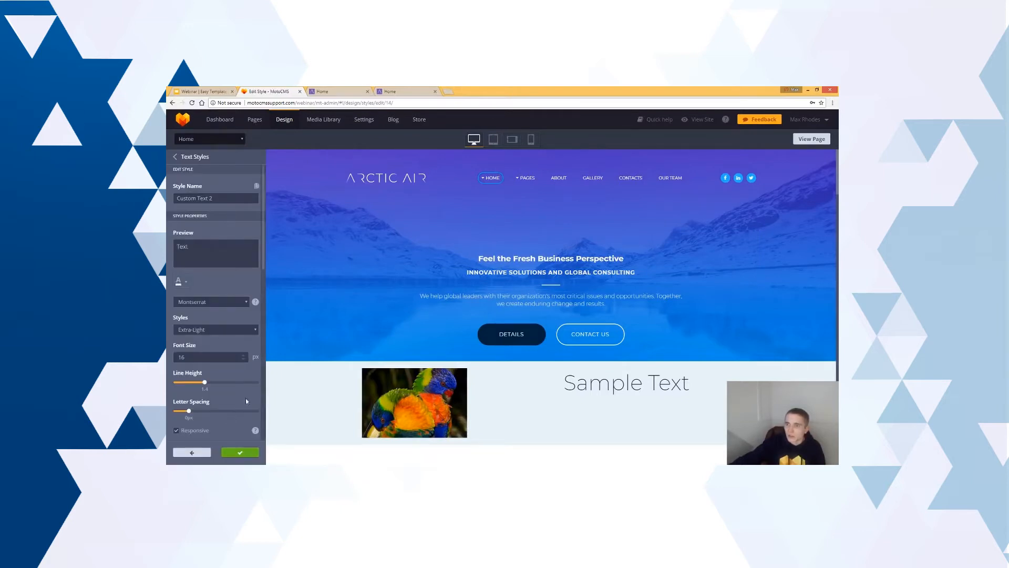
# Find the header title in the page preview and open the text style it uses
pyautogui.scroll(-10, 579, 323)
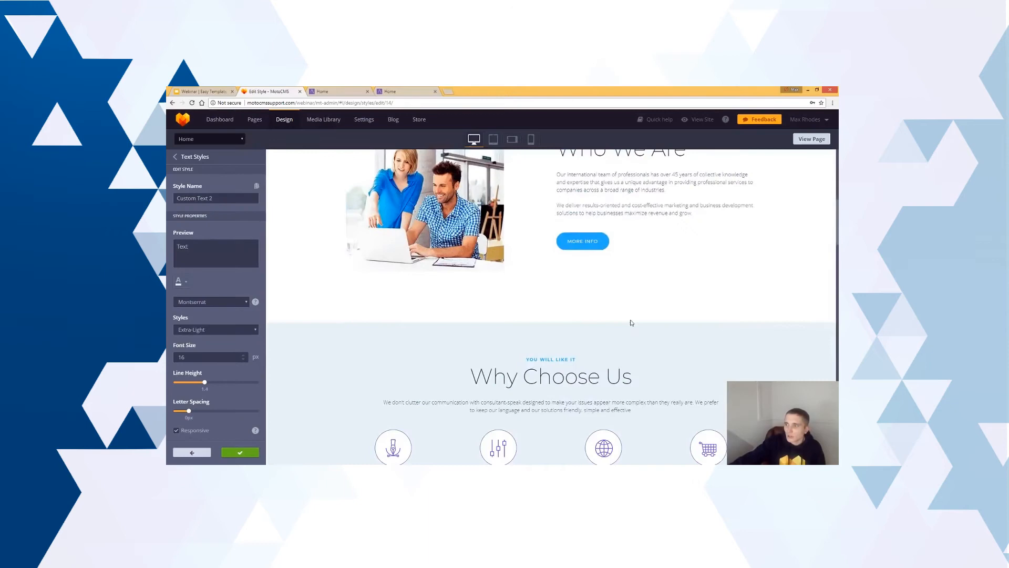
pyautogui.scroll(-4, 579, 323)
pyautogui.scroll(2, 534, 325)
pyautogui.click(519, 285)
pyautogui.scroll(12, 566, 300)
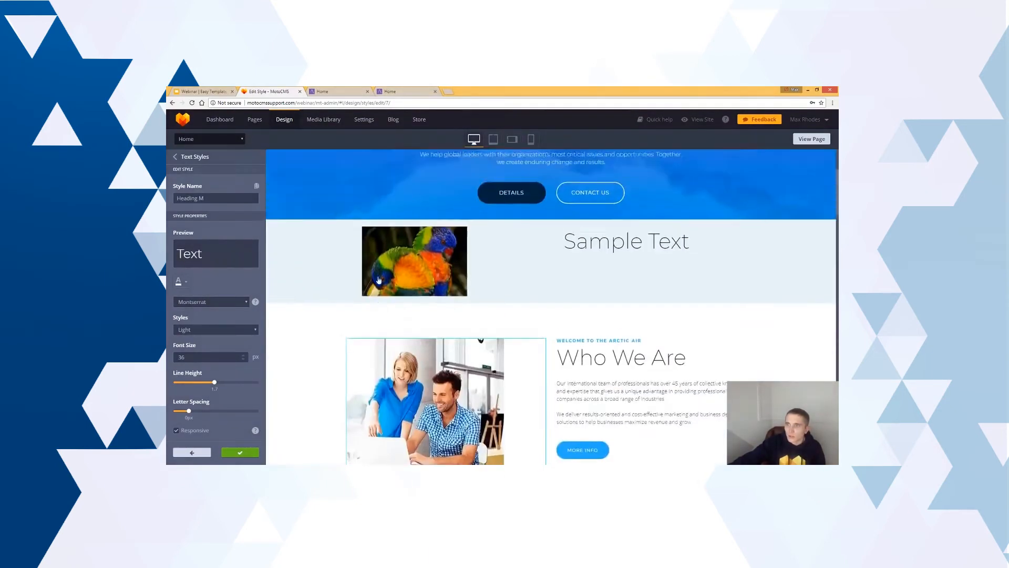
pyautogui.click(553, 260)
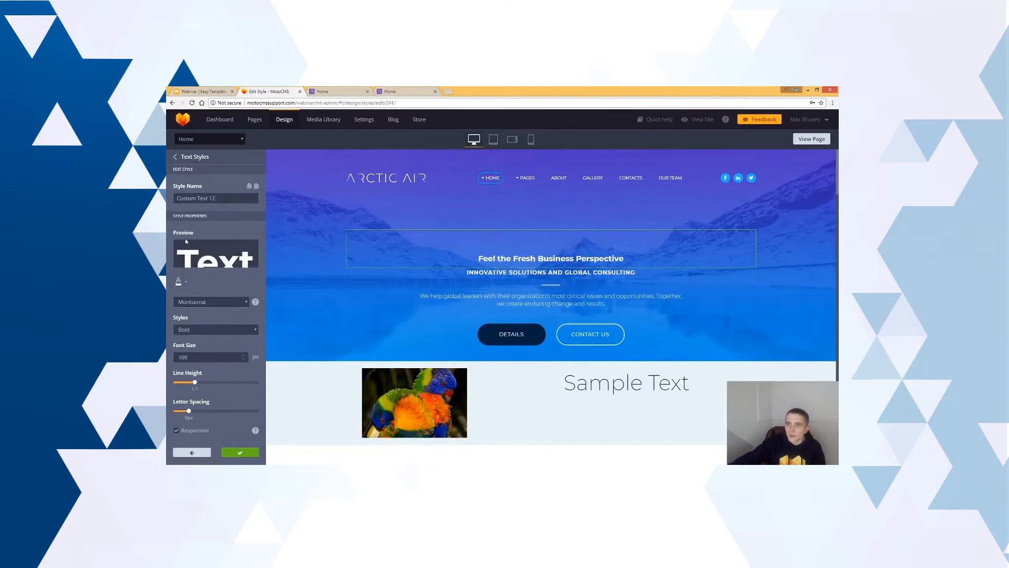
# Examine the Custom Text 12 style's tablet and mobile font settings and the fonts available for it
pyautogui.scroll(-3, 208, 333)
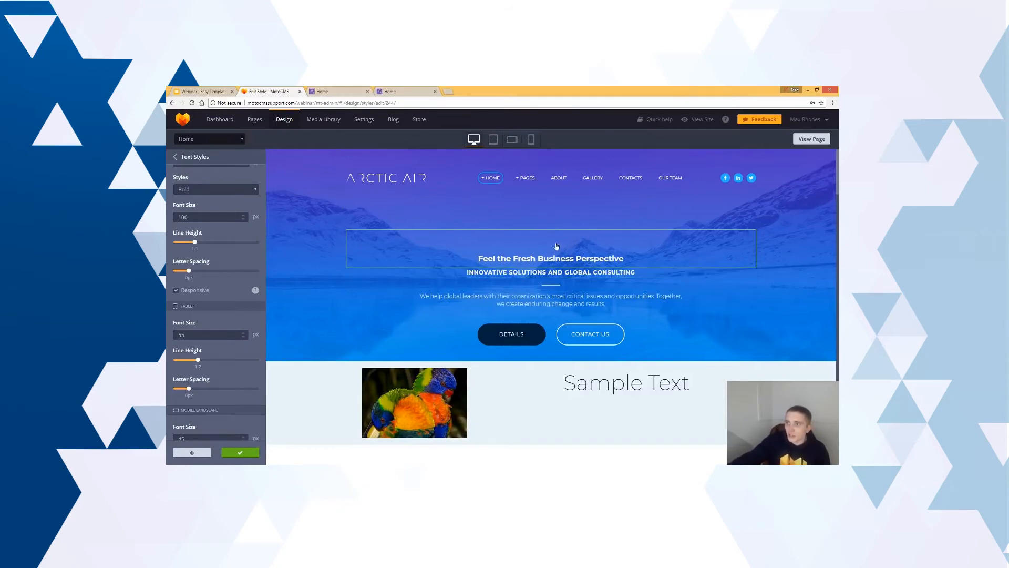
pyautogui.scroll(-2, 481, 411)
pyautogui.scroll(5, 222, 321)
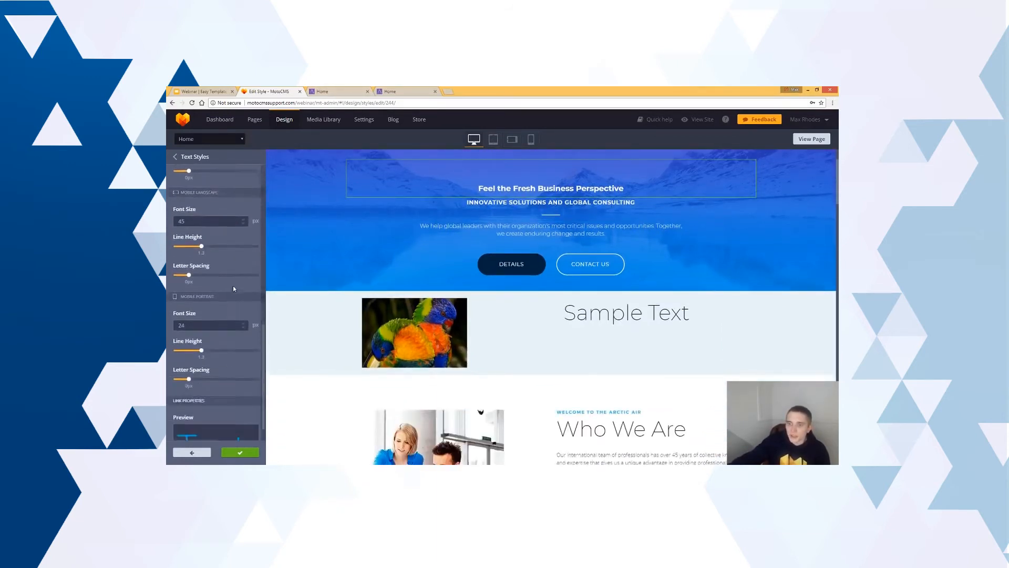
pyautogui.scroll(3, 221, 321)
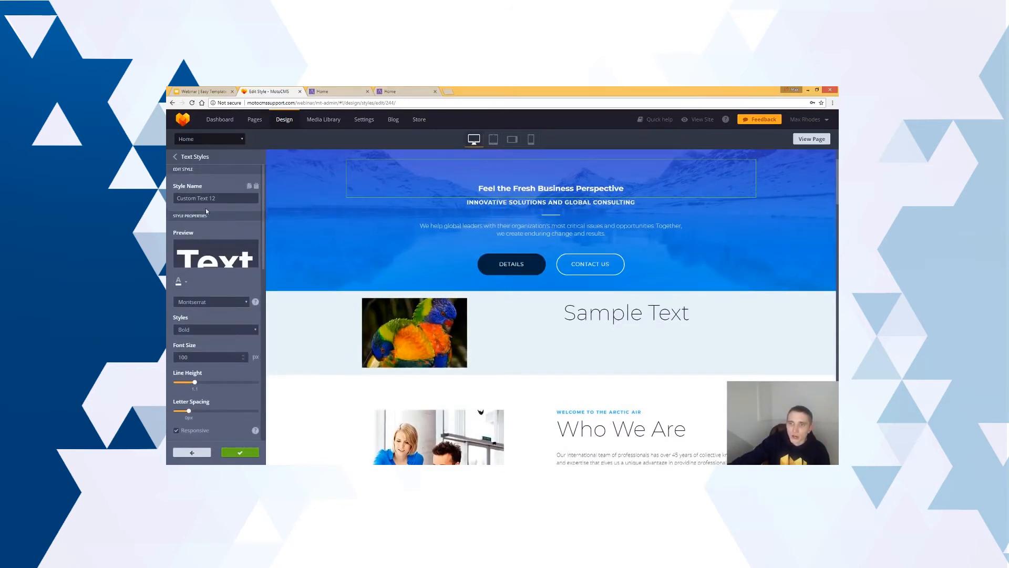
pyautogui.click(216, 300)
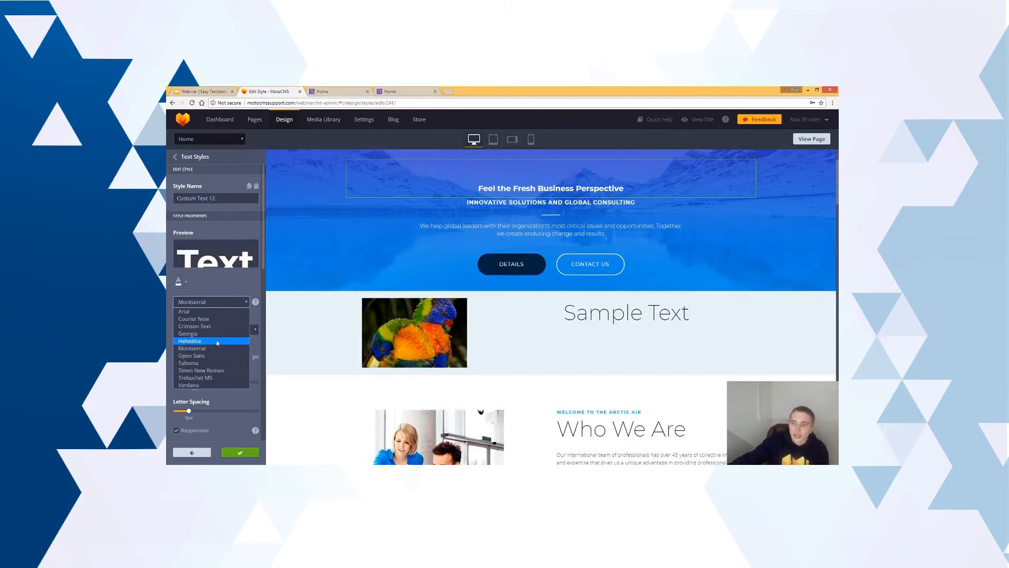
pyautogui.click(235, 282)
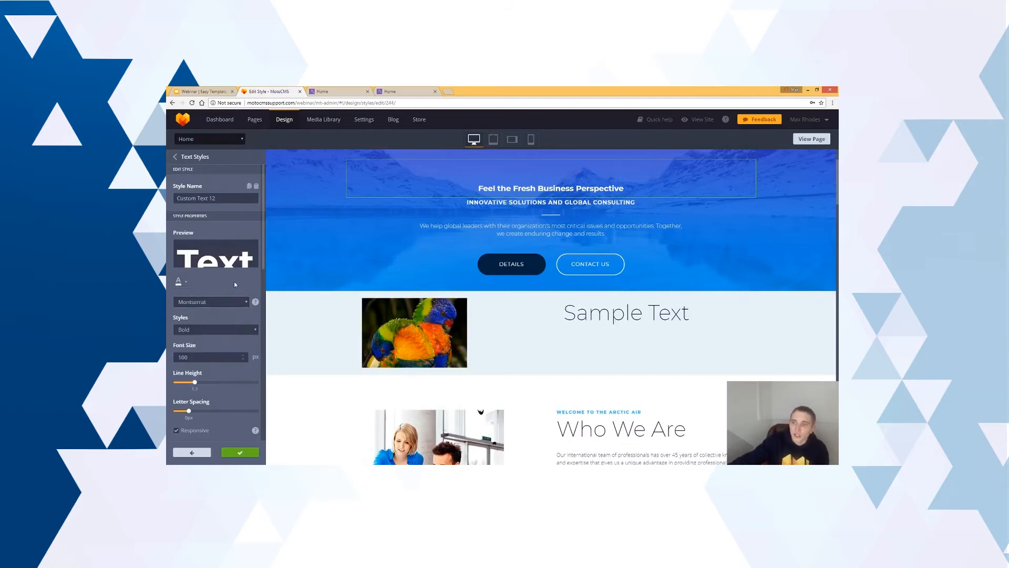
# Add the Nova Script font to the website's fonts in the site settings
pyautogui.click(365, 120)
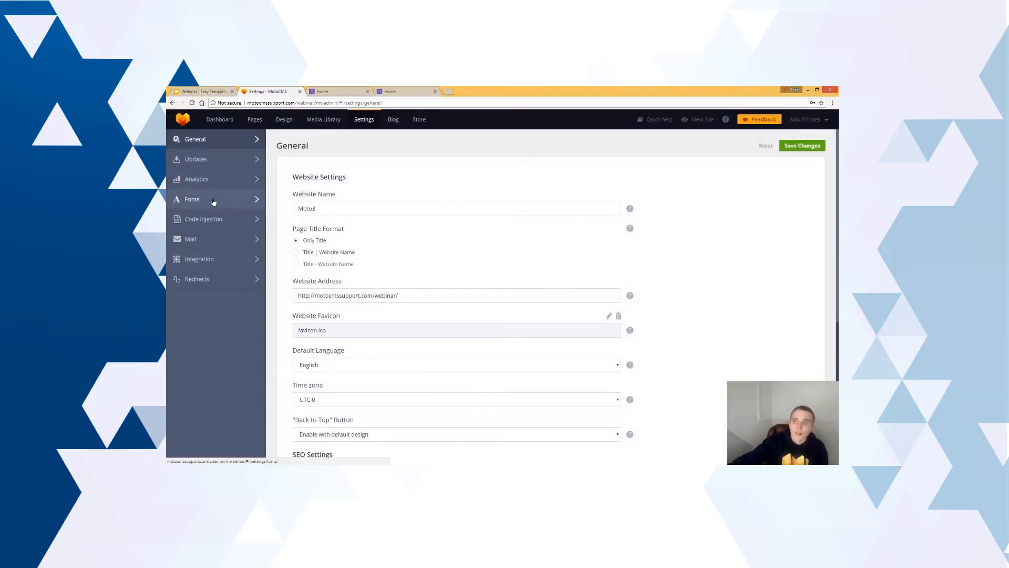
pyautogui.click(213, 201)
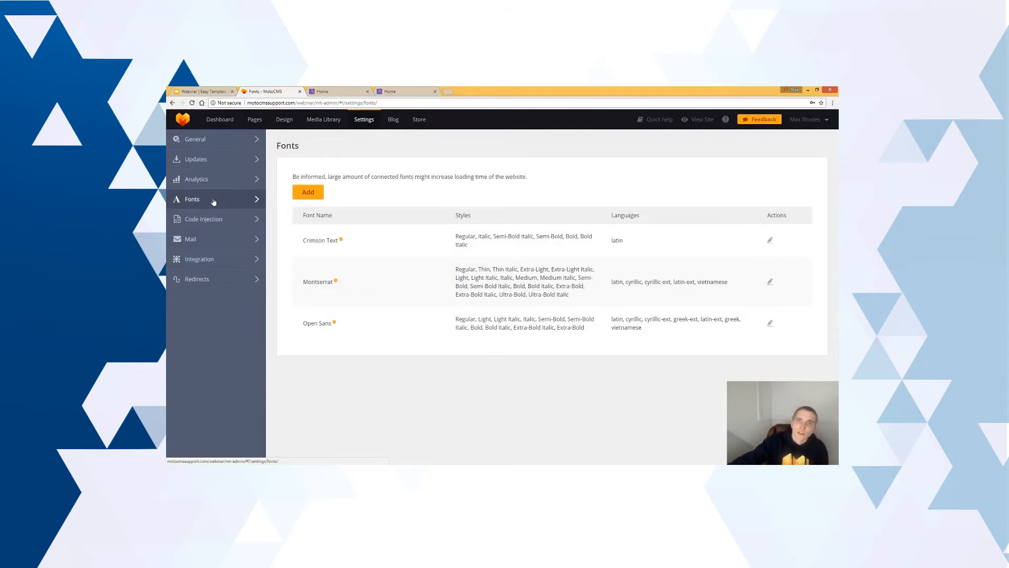
pyautogui.click(309, 194)
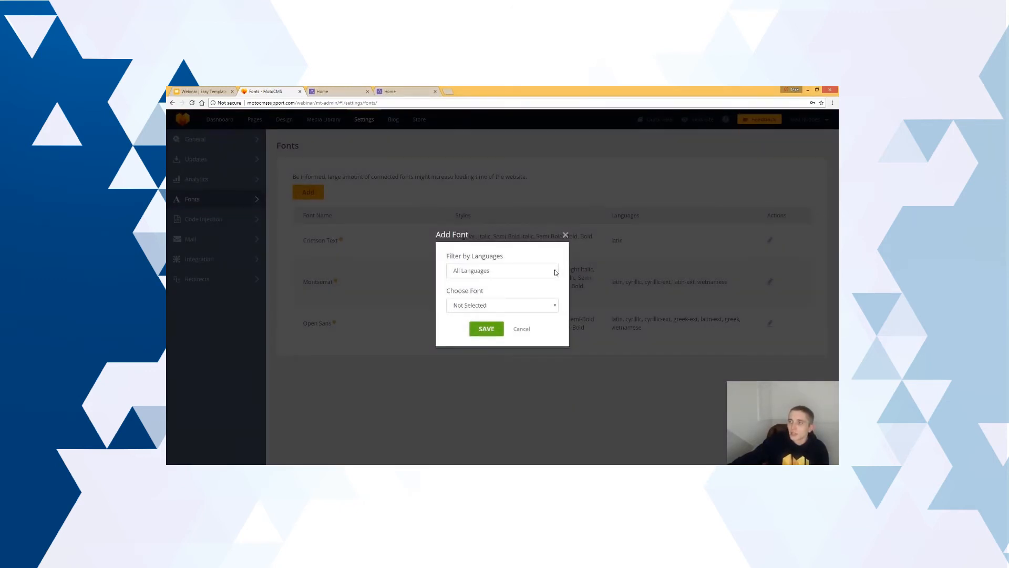
pyautogui.click(553, 304)
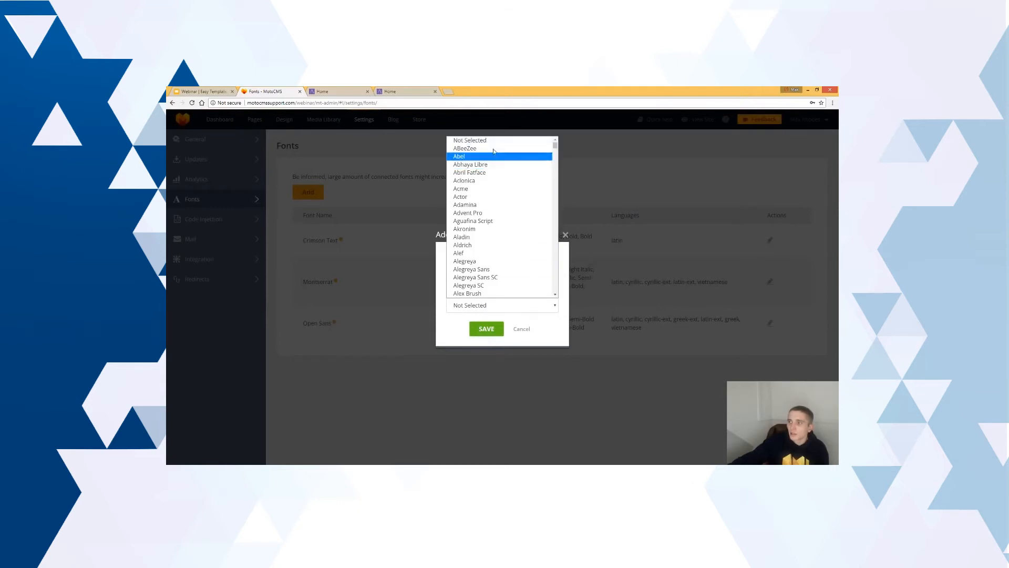
pyautogui.scroll(-4, 493, 253)
pyautogui.moveTo(555, 150); pyautogui.dragTo(553, 243)
pyautogui.click(523, 243)
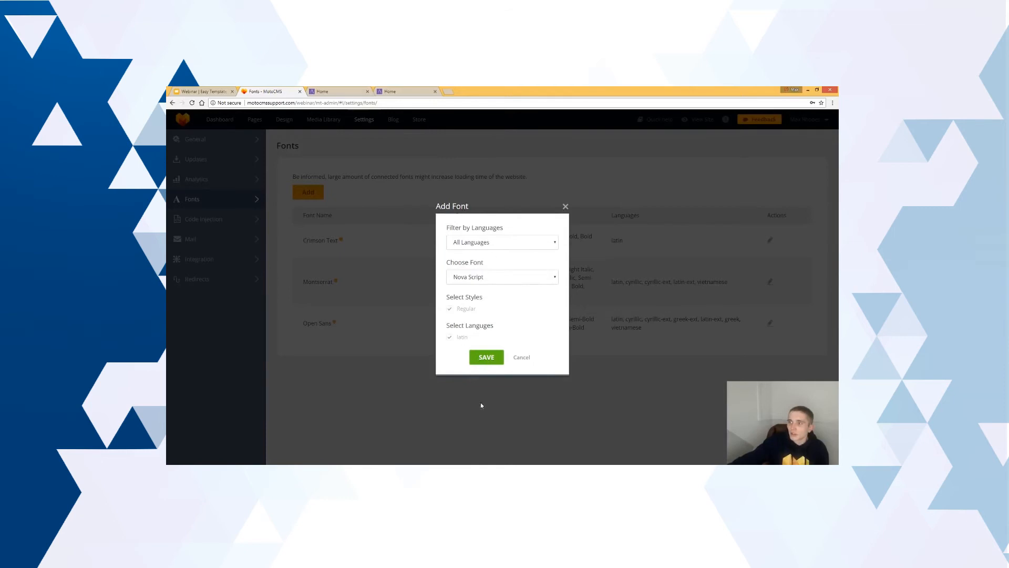
pyautogui.click(487, 359)
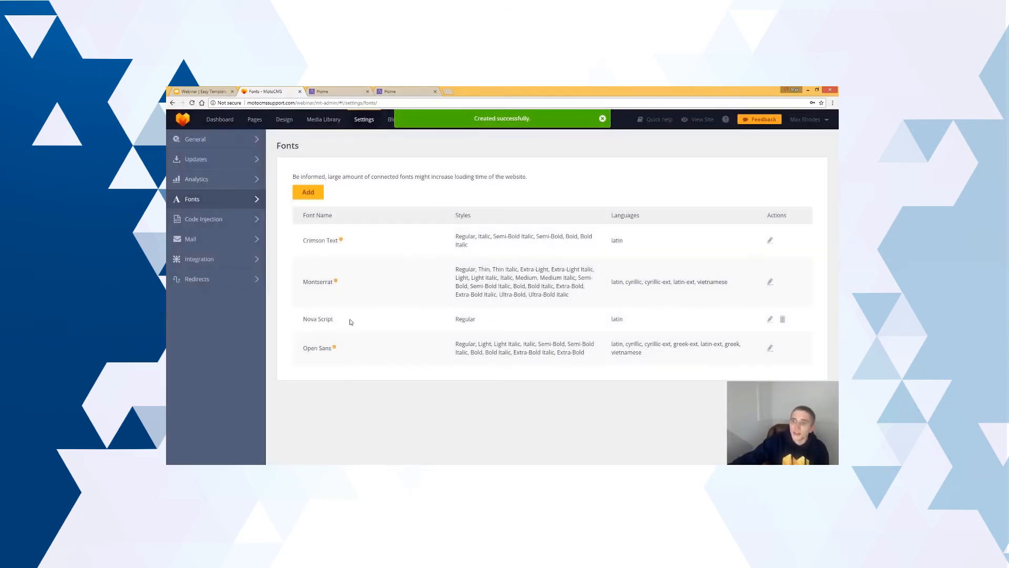
pyautogui.moveTo(349, 320); pyautogui.dragTo(300, 321)
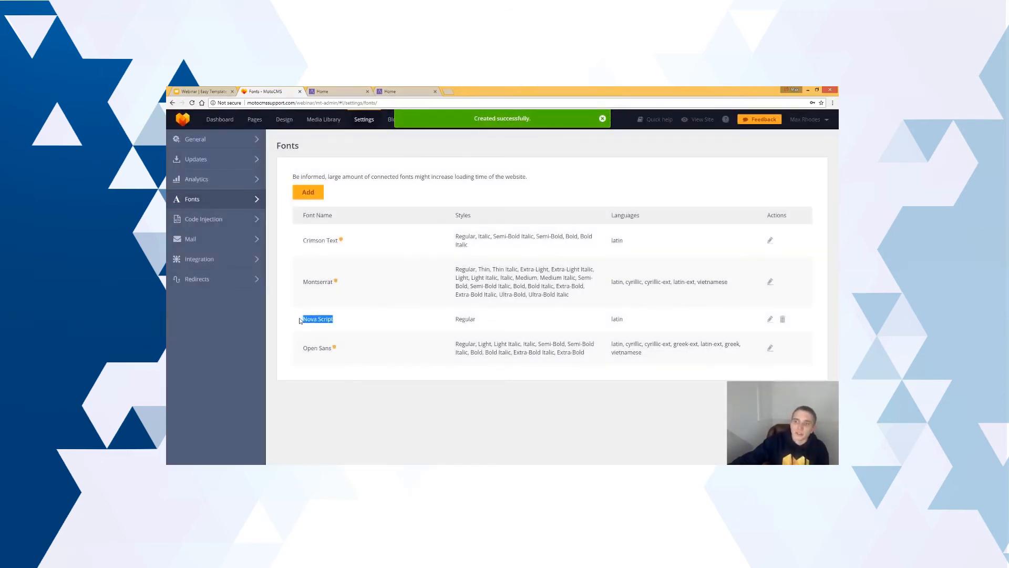
# Reopen the site's text styles and consult the Agenda slide of the webinar presentation before returning to MotoCMS
pyautogui.click(282, 122)
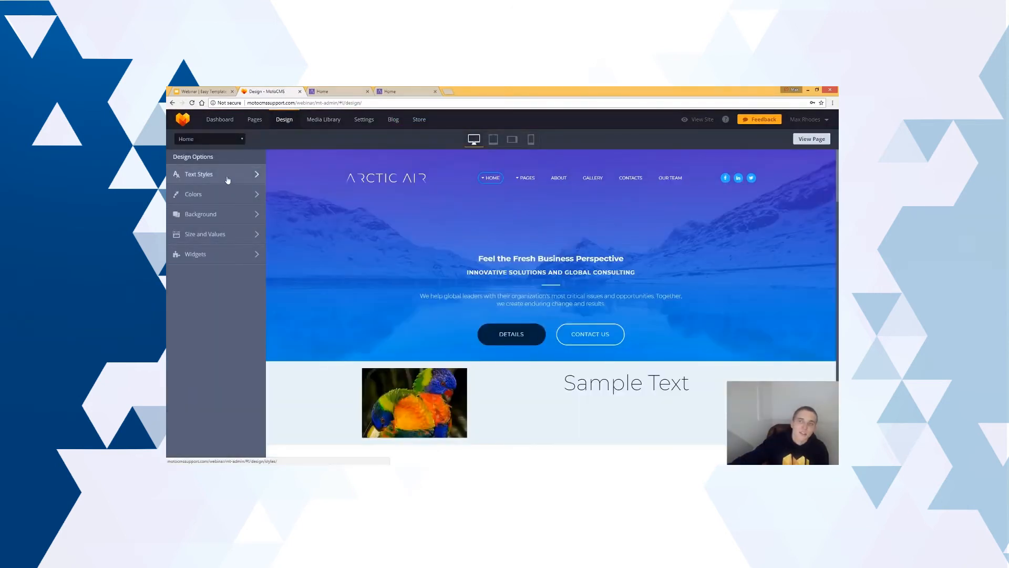
pyautogui.click(226, 176)
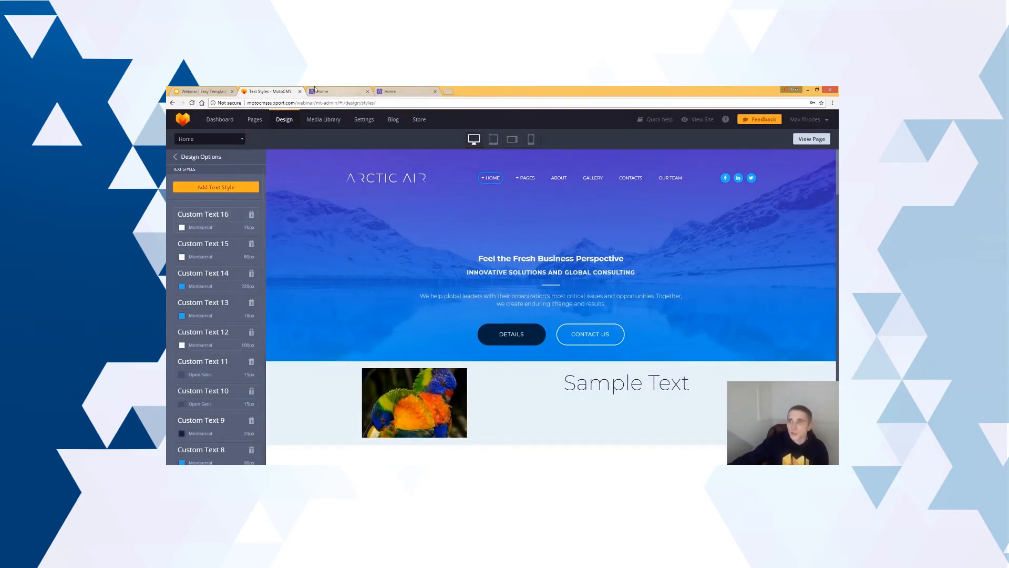
pyautogui.click(216, 91)
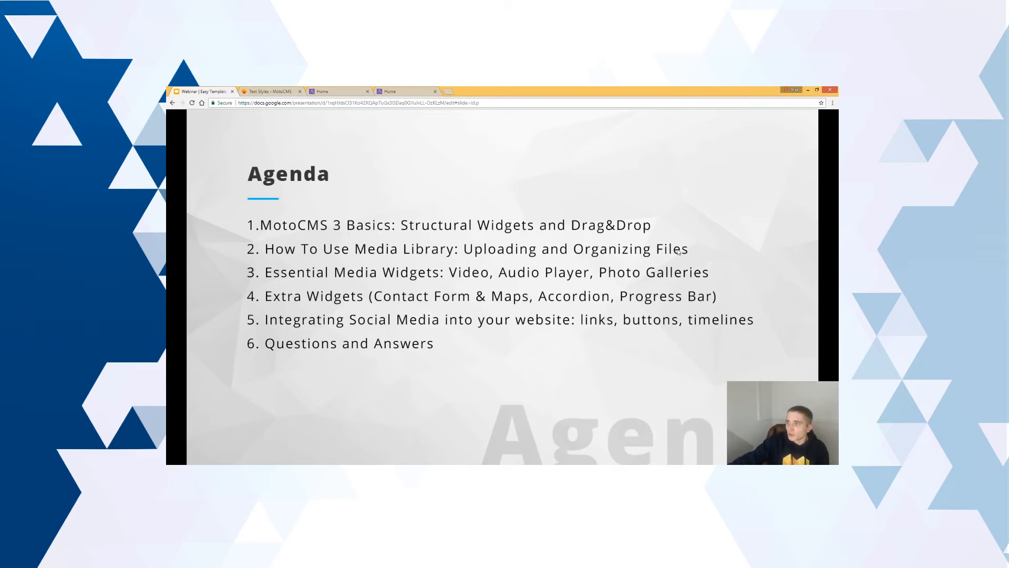
pyautogui.click(270, 91)
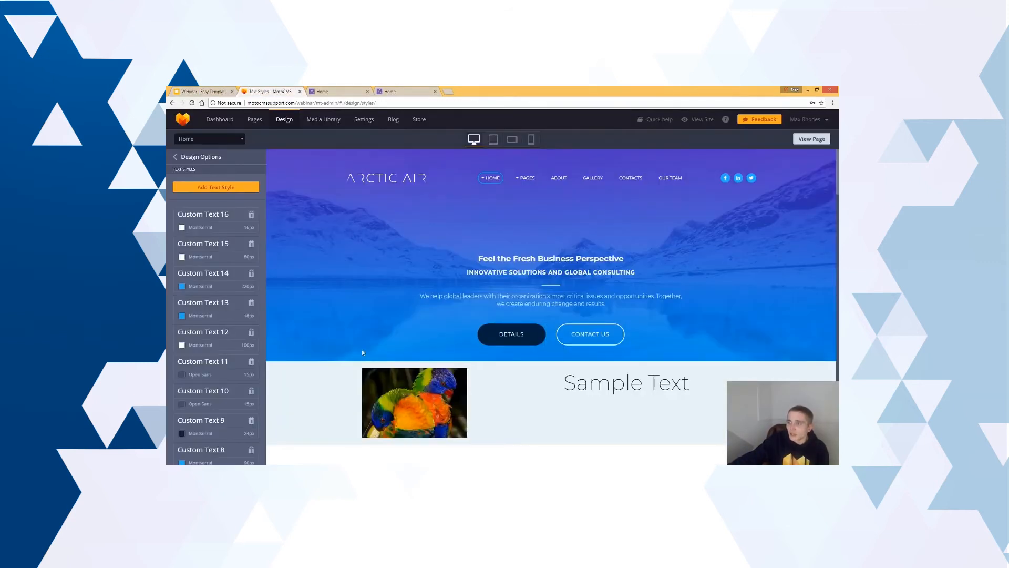
# Open the text style of the paragraph below the "Who We Are" heading in the page preview
pyautogui.scroll(-2, 615, 333)
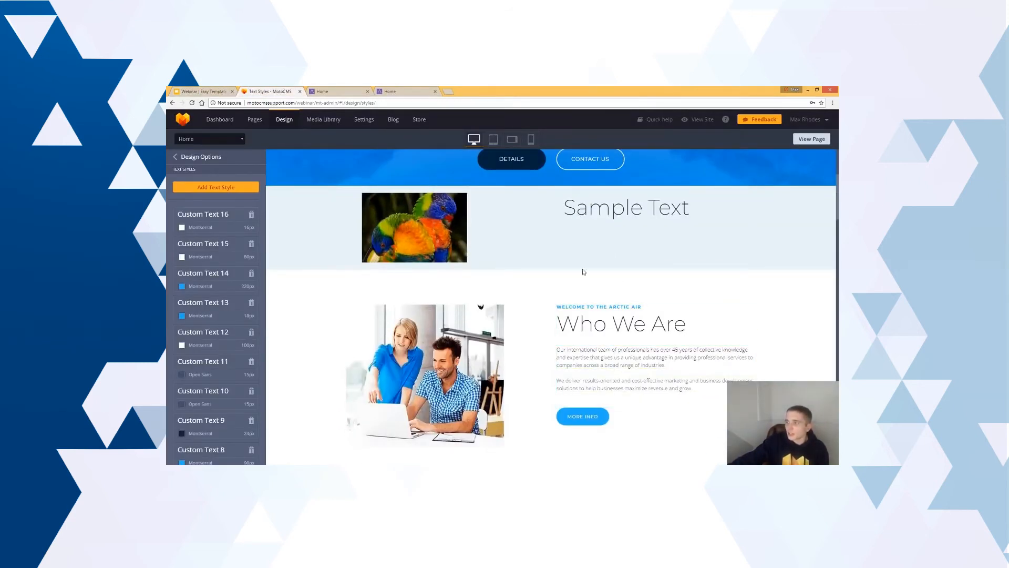
pyautogui.scroll(1, 576, 241)
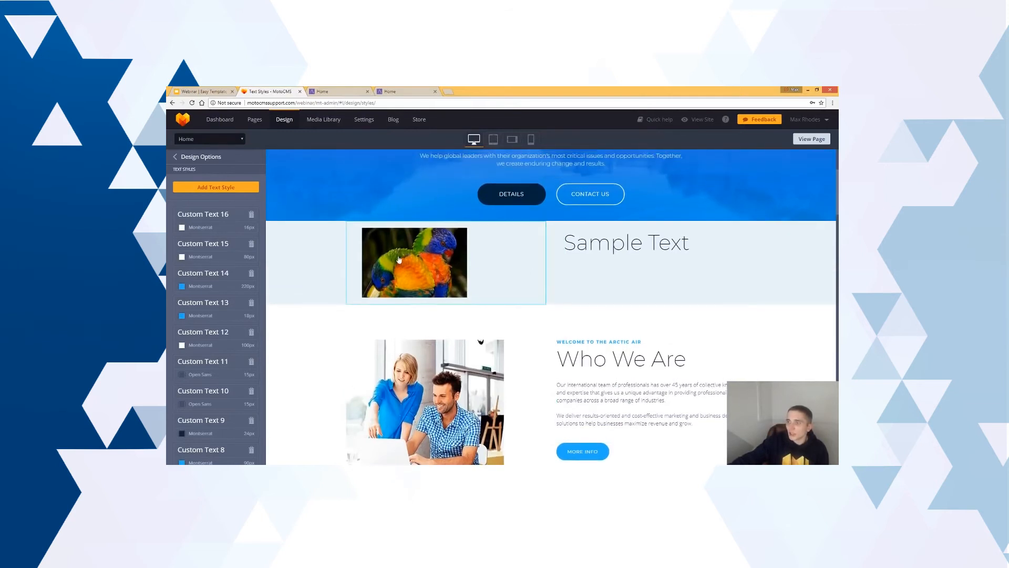
pyautogui.click(635, 262)
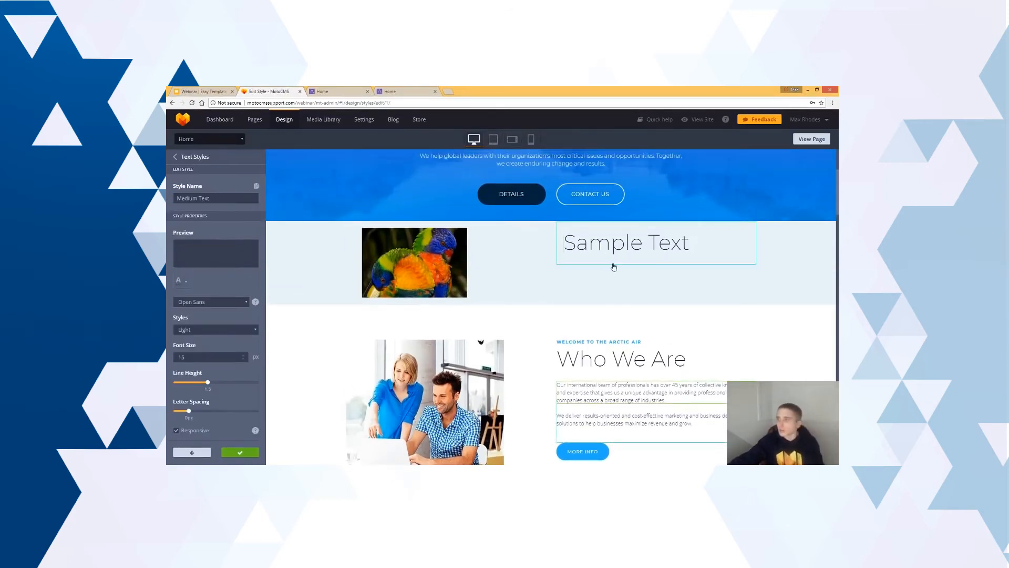
# In the page editor, duplicate the paragraph under "Who We Are" and move the copy below the "Sample Text" heading
pyautogui.click(255, 120)
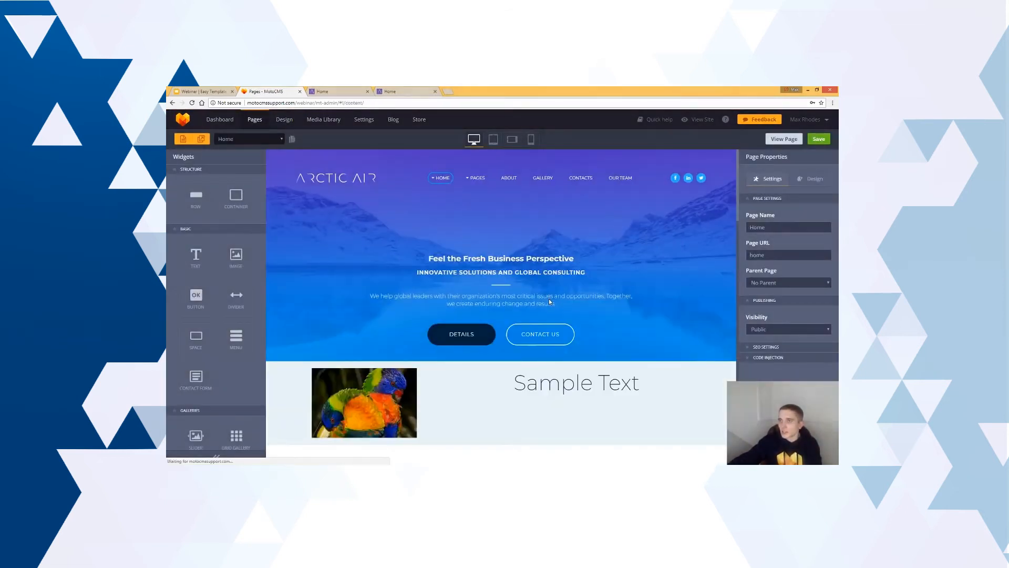
pyautogui.scroll(-2, 556, 377)
pyautogui.scroll(-1, 556, 378)
pyautogui.click(562, 400)
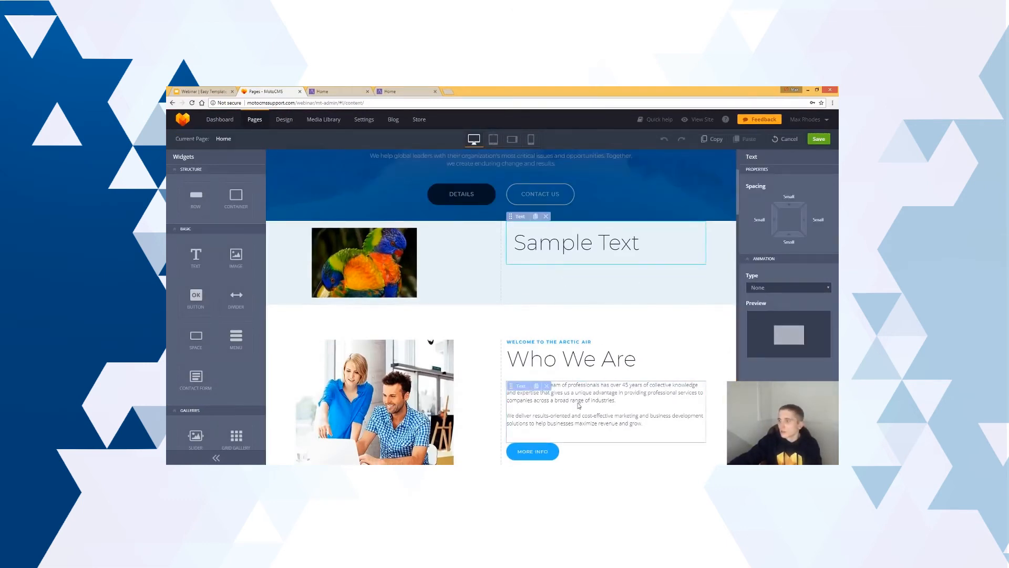
pyautogui.click(536, 376)
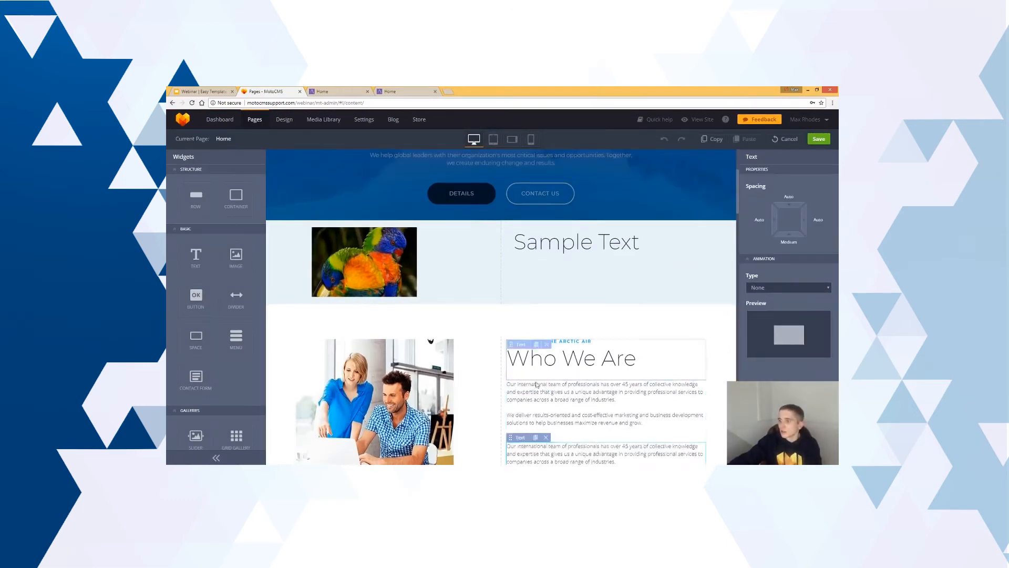
pyautogui.scroll(-5, 567, 259)
pyautogui.scroll(3, 578, 296)
pyautogui.moveTo(579, 296); pyautogui.dragTo(567, 217)
pyautogui.scroll(2, 578, 295)
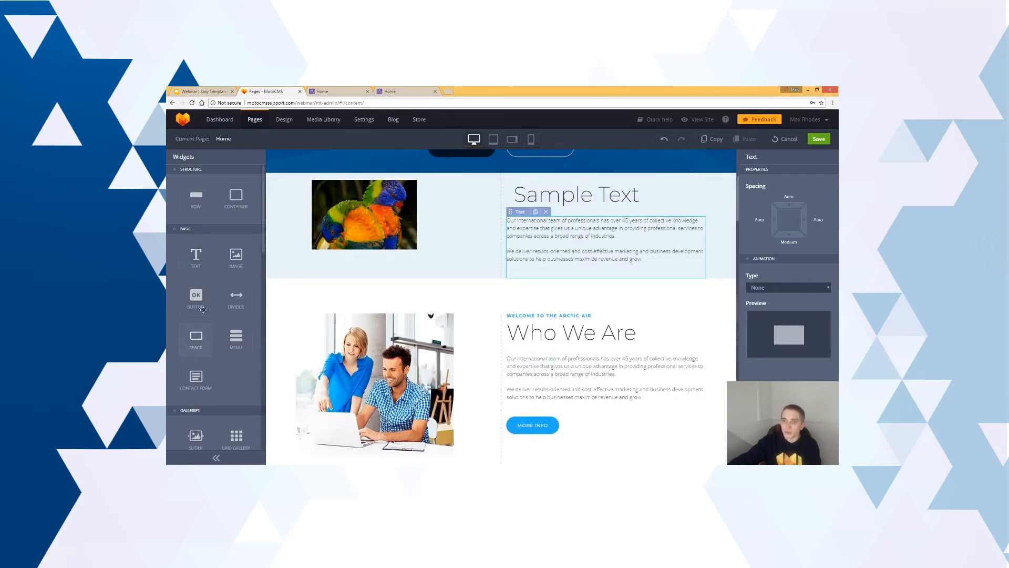
# Add a button widget below the copied paragraph in the "Sample Text" column
pyautogui.moveTo(203, 291); pyautogui.dragTo(549, 276)
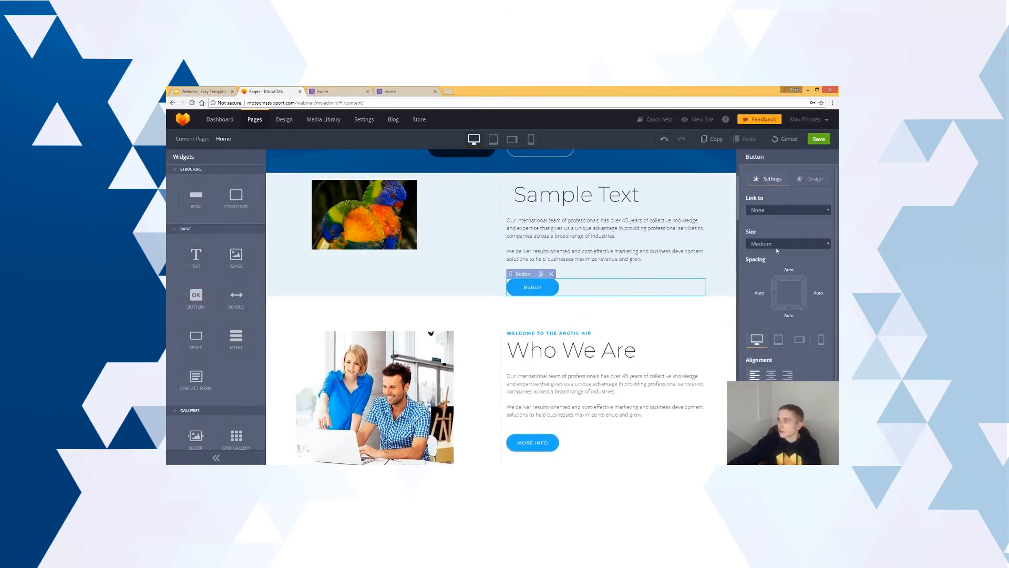
pyautogui.scroll(-3, 761, 338)
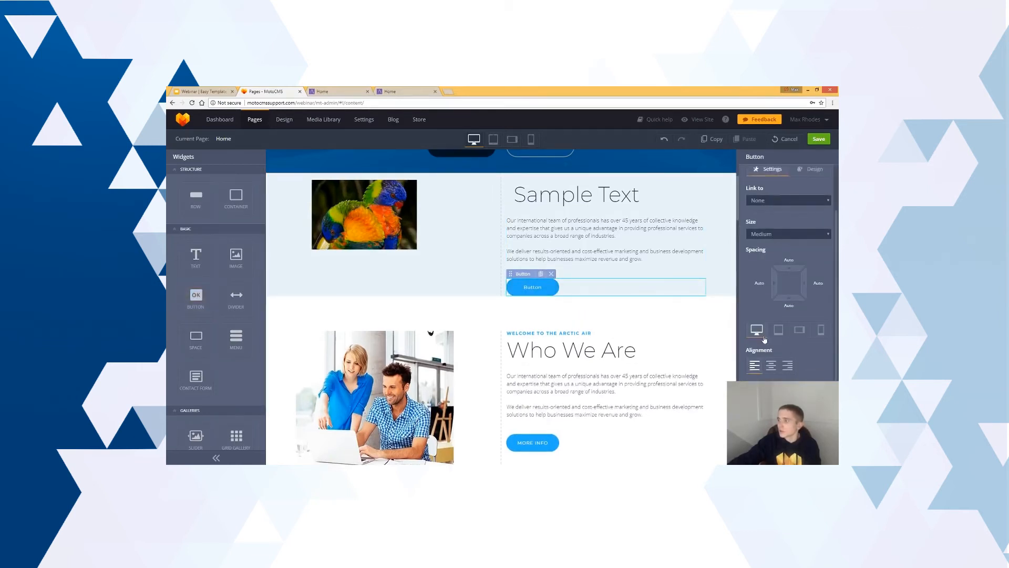
# Set the link of the new button in the "Sample Text" column to Go to Home
pyautogui.scroll(3, 772, 326)
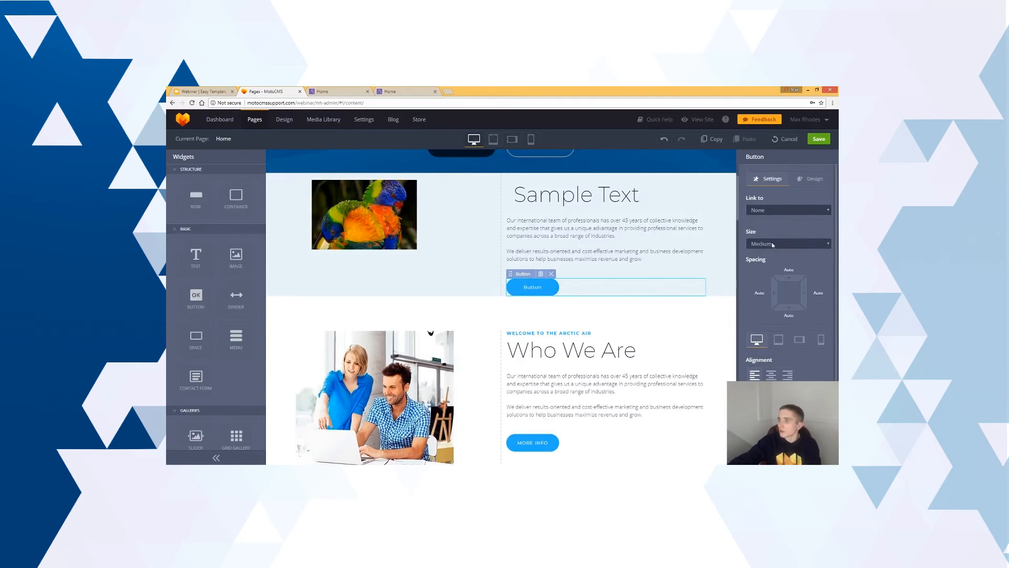
pyautogui.click(786, 211)
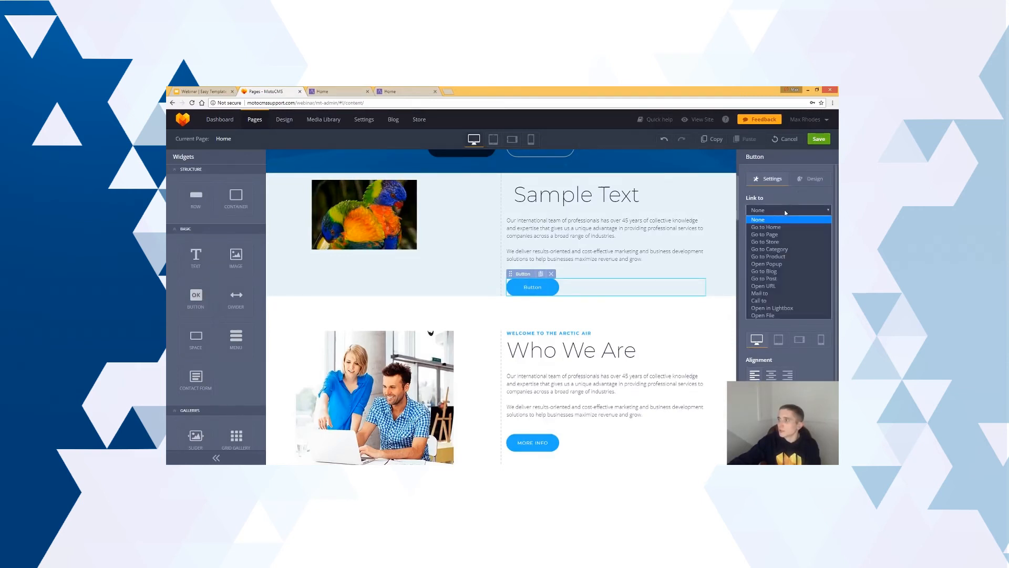
pyautogui.click(784, 226)
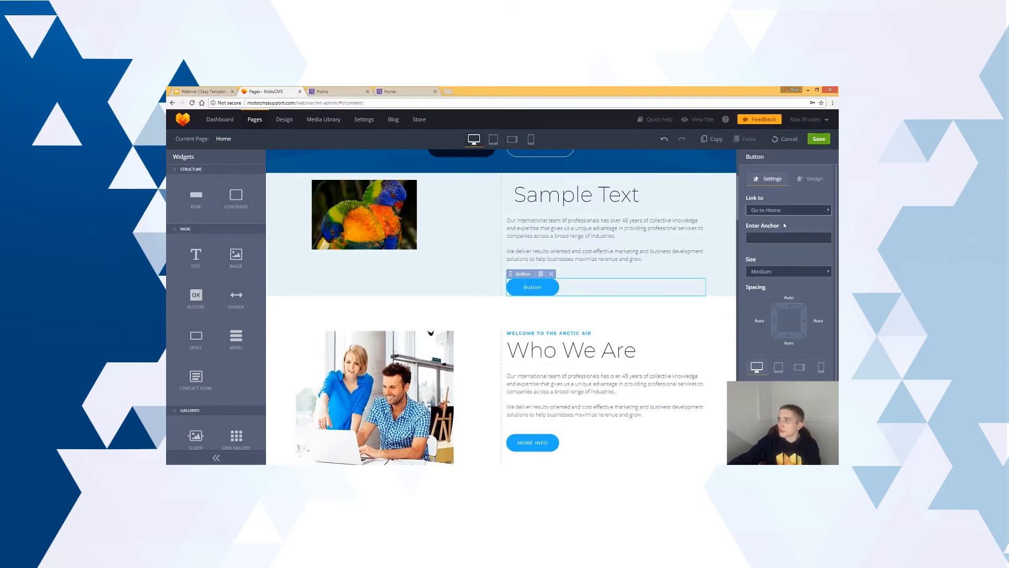
# Try design Presets 2, 3, 4 and 5 on the new button and return it to Preset 1
pyautogui.click(811, 179)
pyautogui.click(772, 179)
pyautogui.click(812, 179)
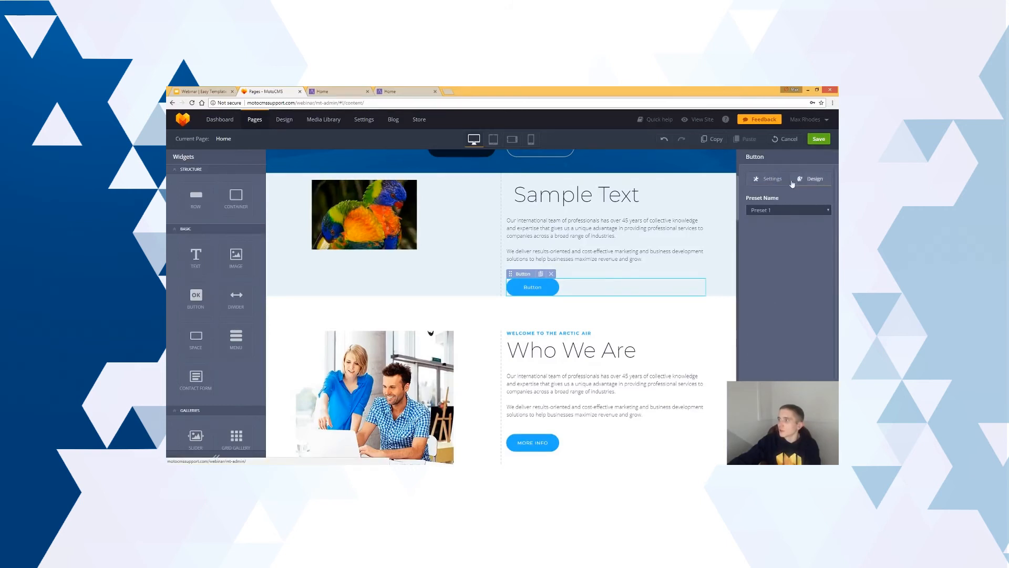
pyautogui.click(788, 210)
pyautogui.click(778, 227)
pyautogui.click(777, 210)
pyautogui.click(775, 235)
pyautogui.click(784, 210)
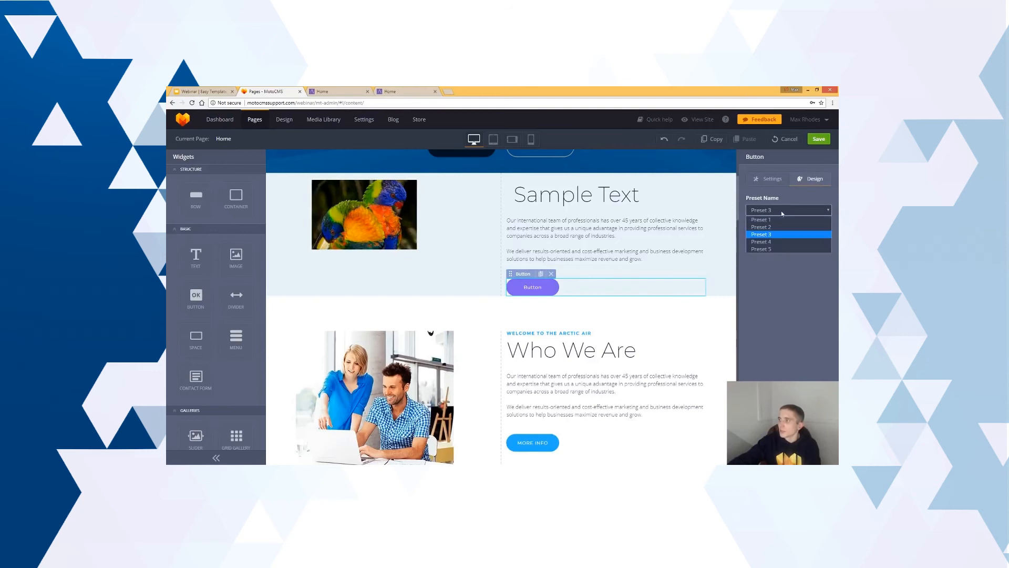
pyautogui.click(778, 241)
pyautogui.click(780, 211)
pyautogui.click(780, 248)
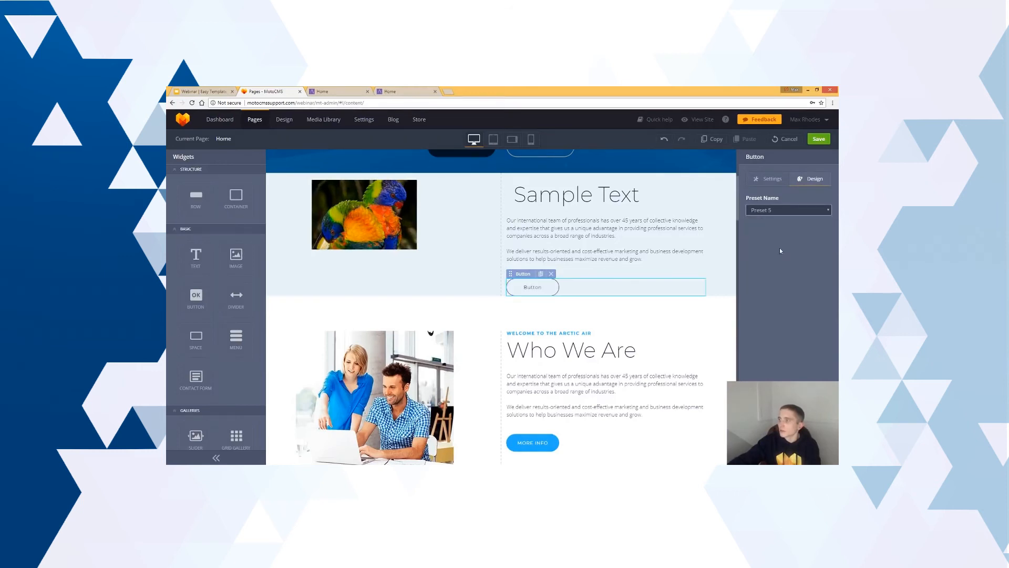
pyautogui.click(780, 210)
pyautogui.click(778, 219)
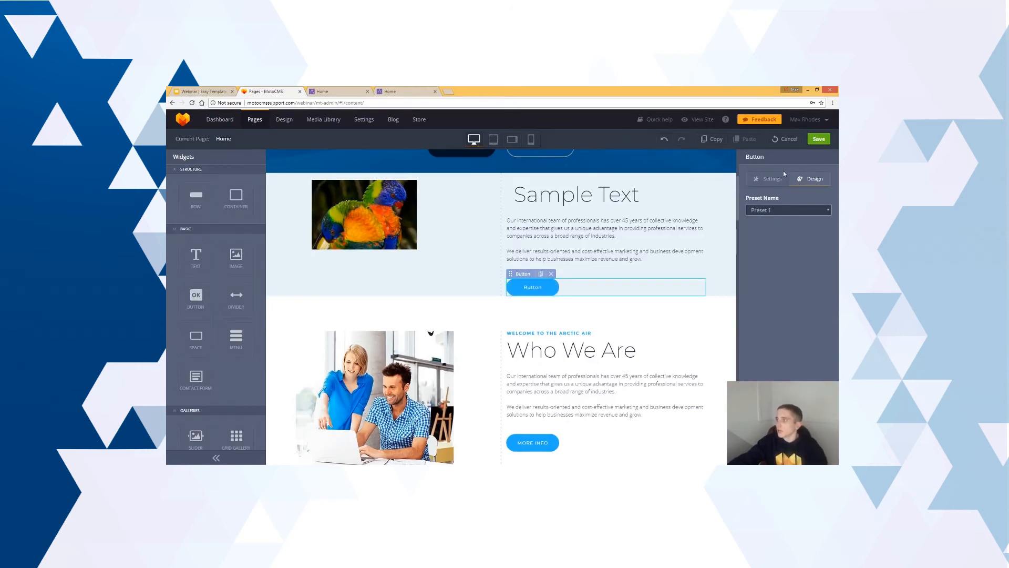
# Change the label of the button in the "Sample Text" column to "MORE INFO"
pyautogui.click(771, 179)
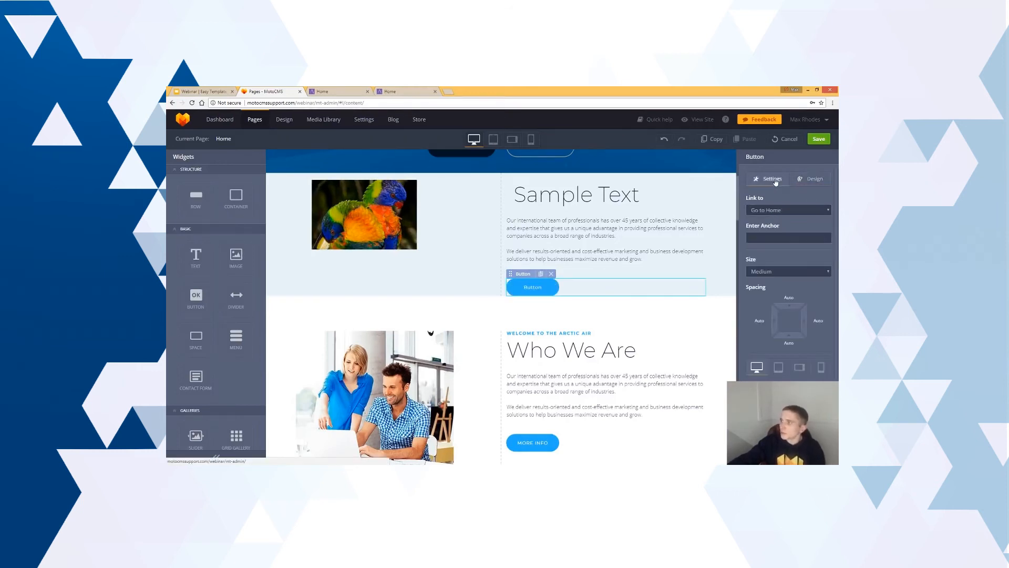
pyautogui.doubleClick(532, 287)
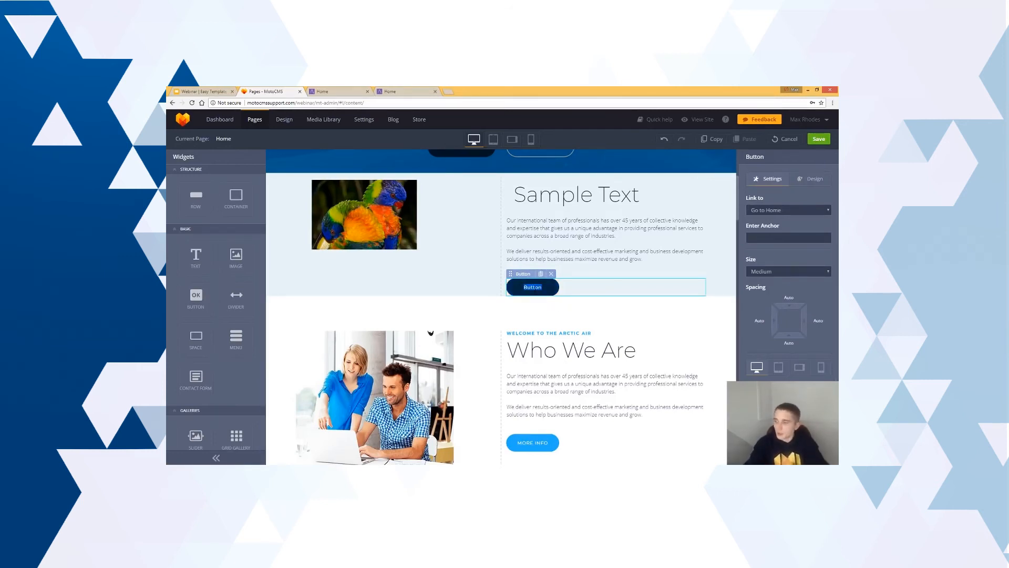
pyautogui.write('MORE INFO')
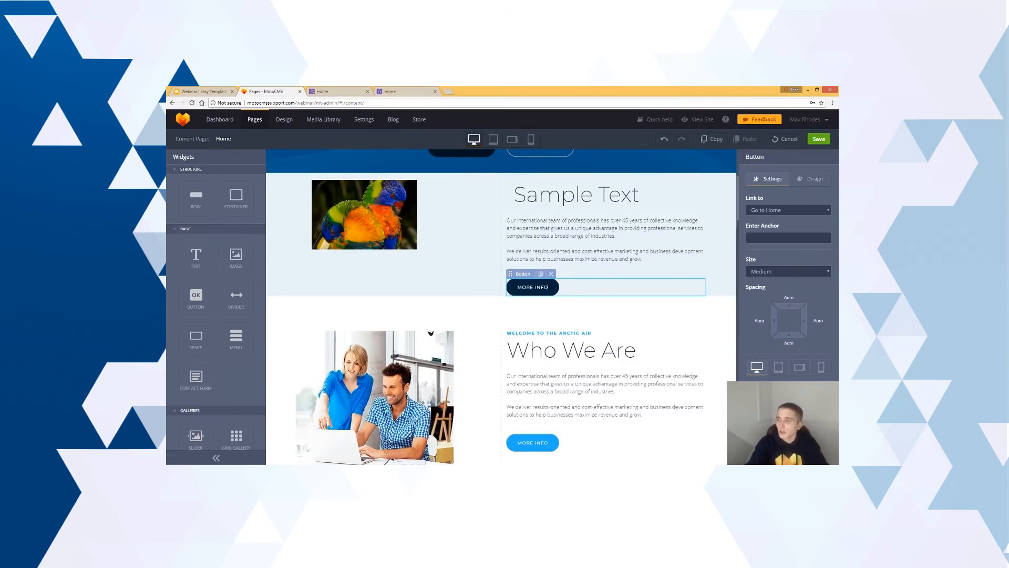
pyautogui.click(611, 275)
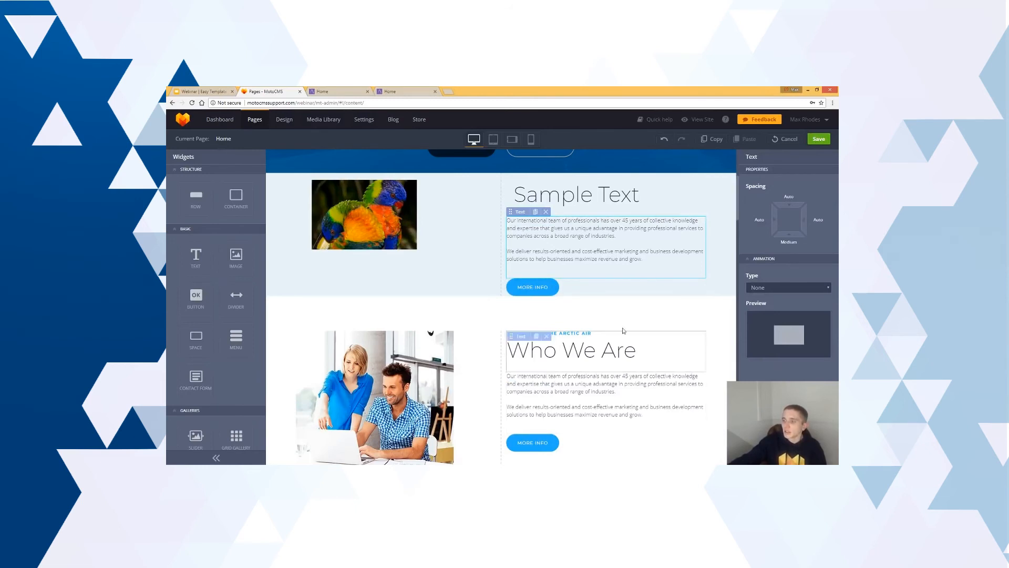
# Set both the bottom and top spacing of the "Sample Text" column's MORE INFO button to Small
pyautogui.scroll(-1, 627, 344)
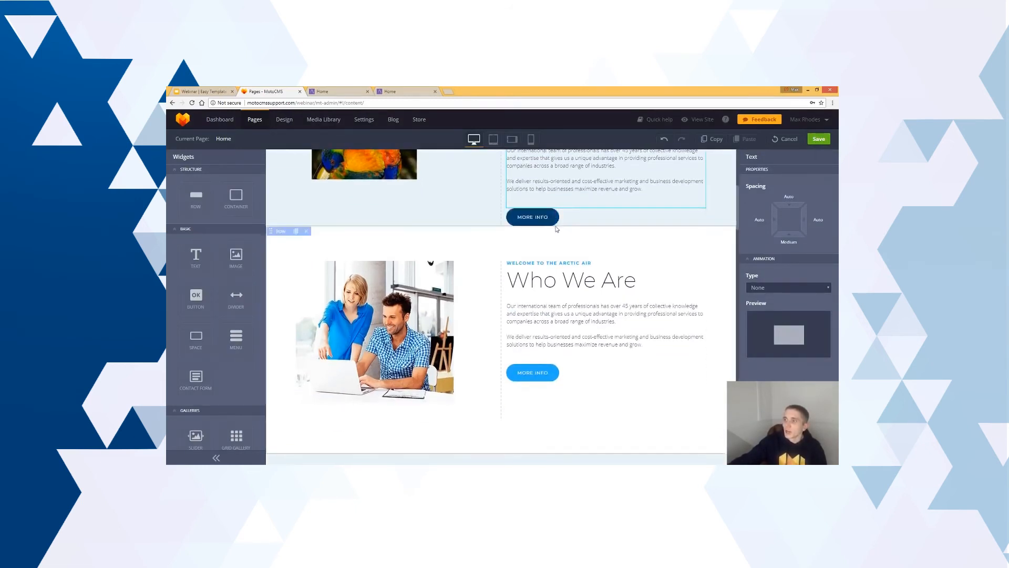
pyautogui.click(573, 221)
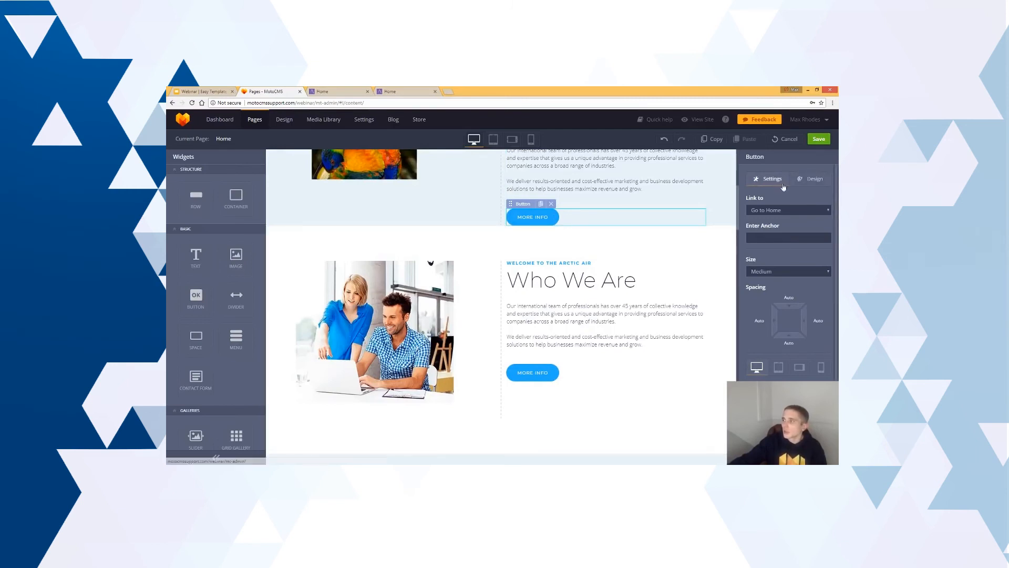
pyautogui.click(788, 342)
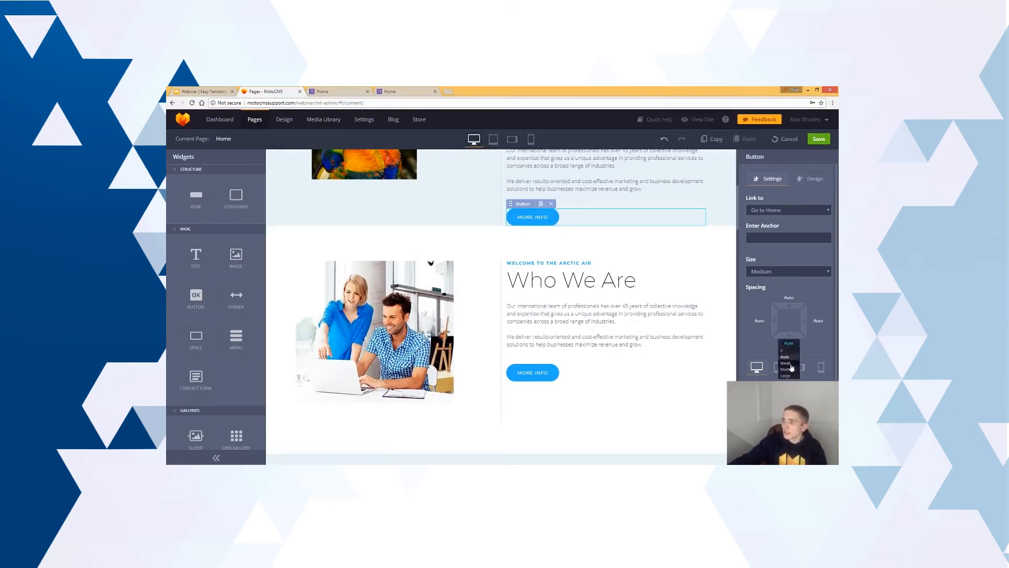
pyautogui.click(788, 363)
pyautogui.click(789, 297)
pyautogui.click(786, 317)
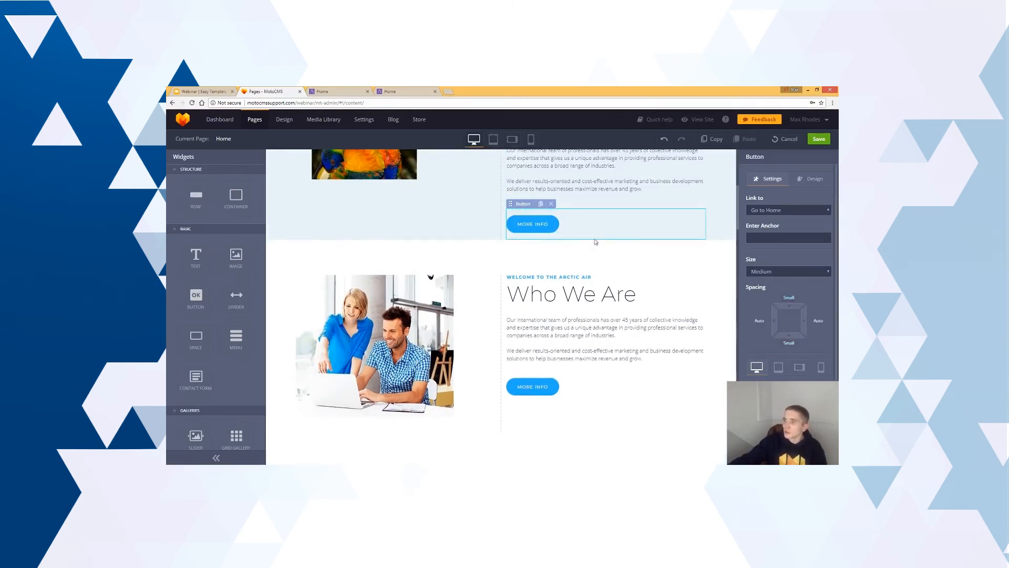
# Change the image size of the parrot picture beside "Sample Text" to Original and apply it
pyautogui.scroll(2, 595, 241)
pyautogui.click(378, 260)
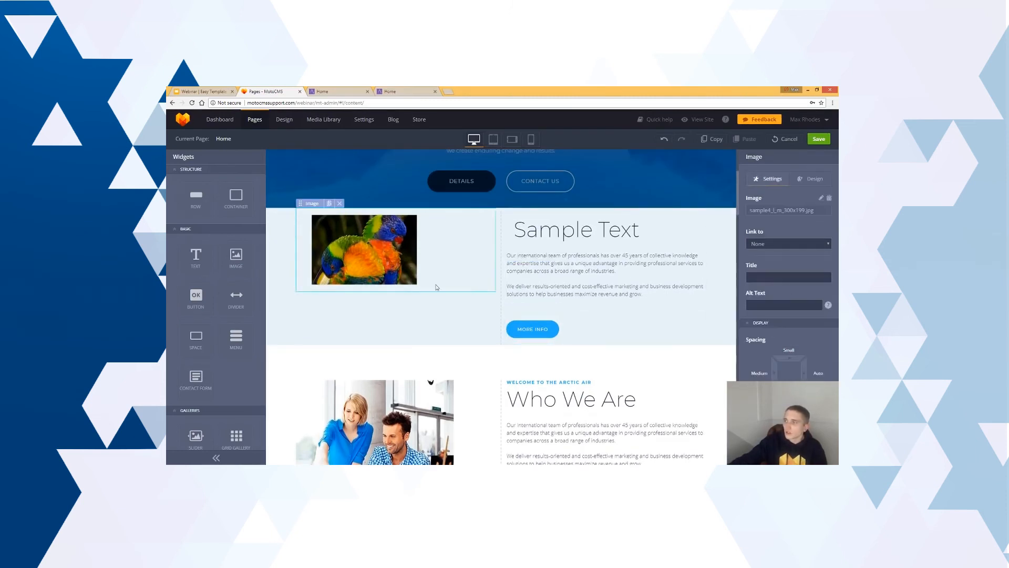
pyautogui.scroll(-3, 410, 273)
pyautogui.scroll(2, 383, 240)
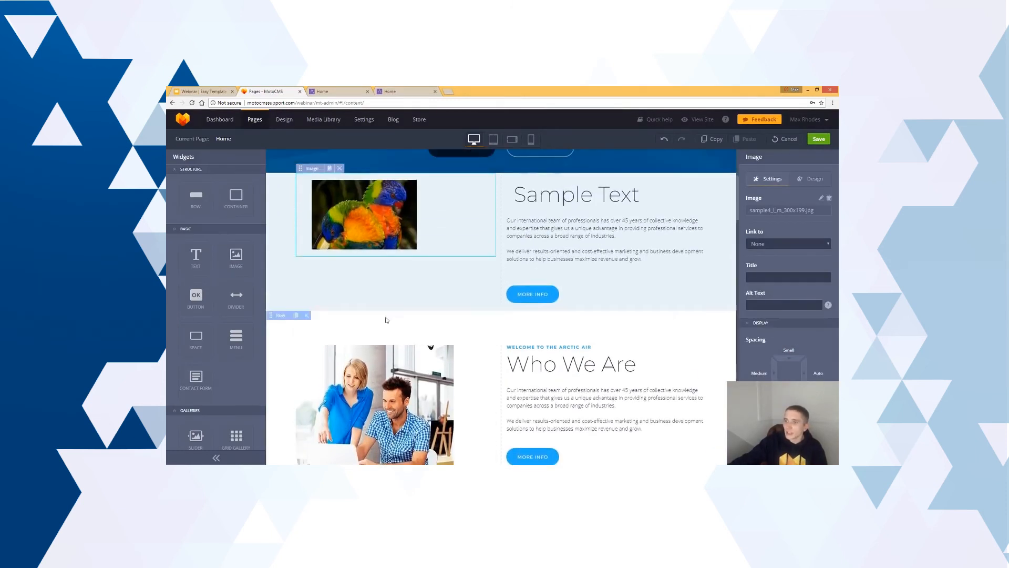
pyautogui.doubleClick(382, 239)
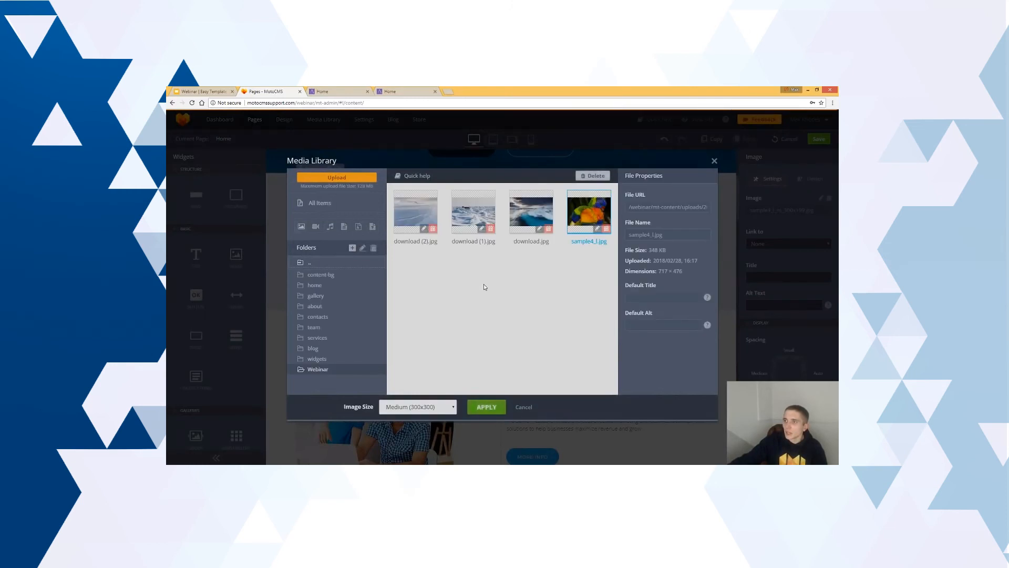
pyautogui.click(444, 409)
pyautogui.click(422, 419)
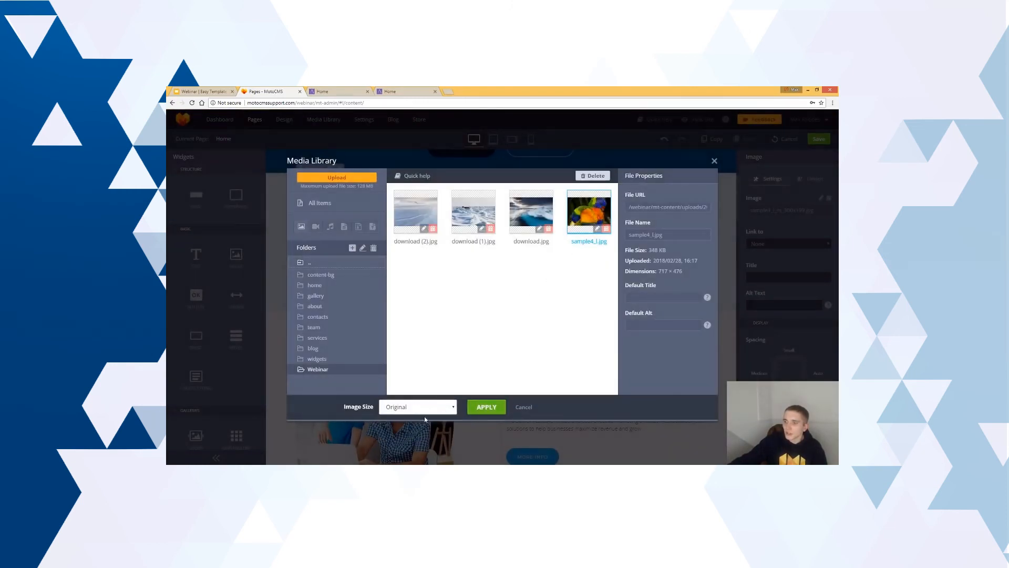
pyautogui.click(473, 412)
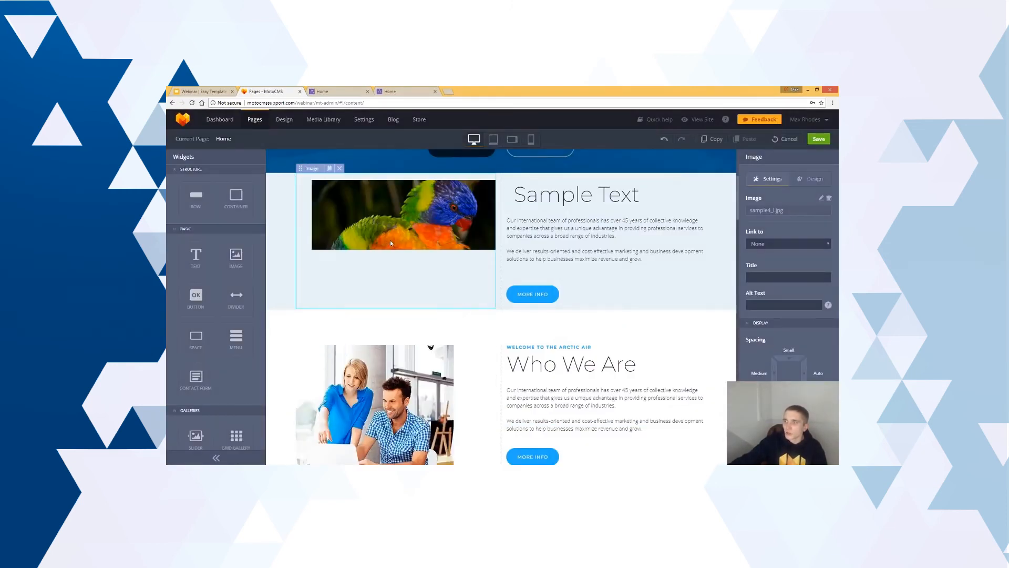
pyautogui.scroll(-1, 390, 242)
pyautogui.scroll(3, 391, 244)
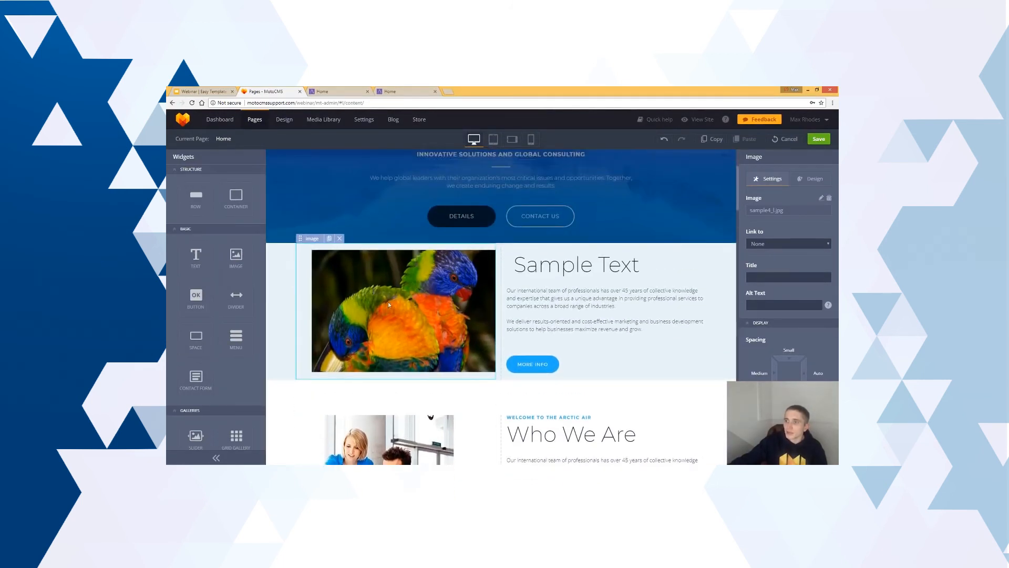
pyautogui.click(808, 181)
pyautogui.click(771, 181)
# Change the structure of the row holding the parrot image and "Sample Text" to three columns
pyautogui.moveTo(311, 239)
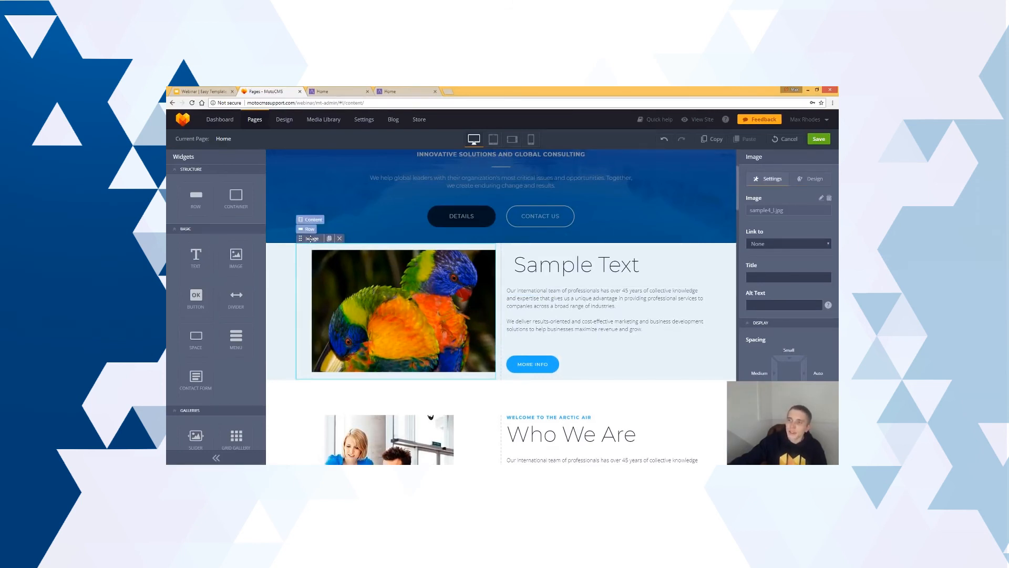
pyautogui.click(309, 229)
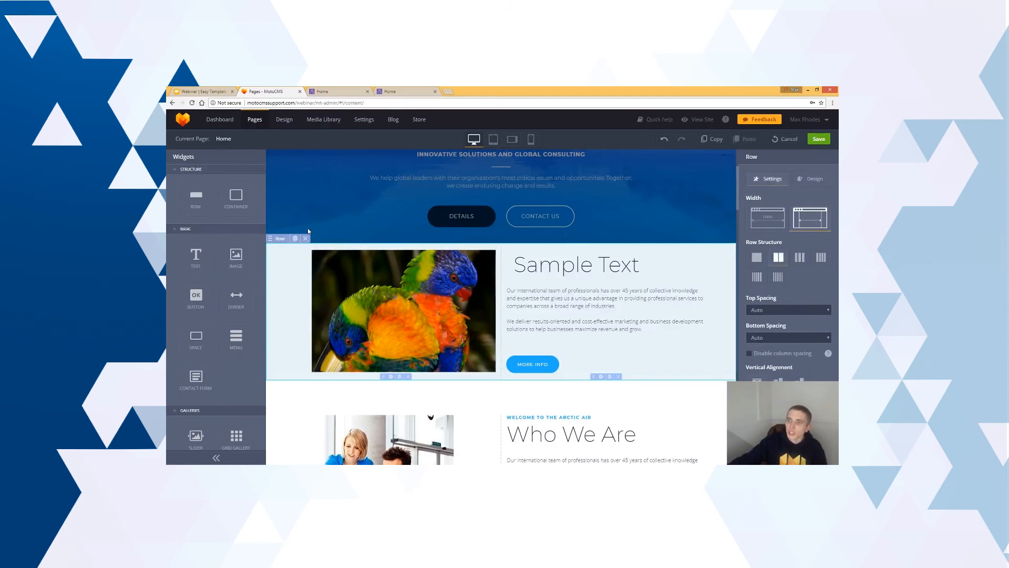
pyautogui.click(799, 258)
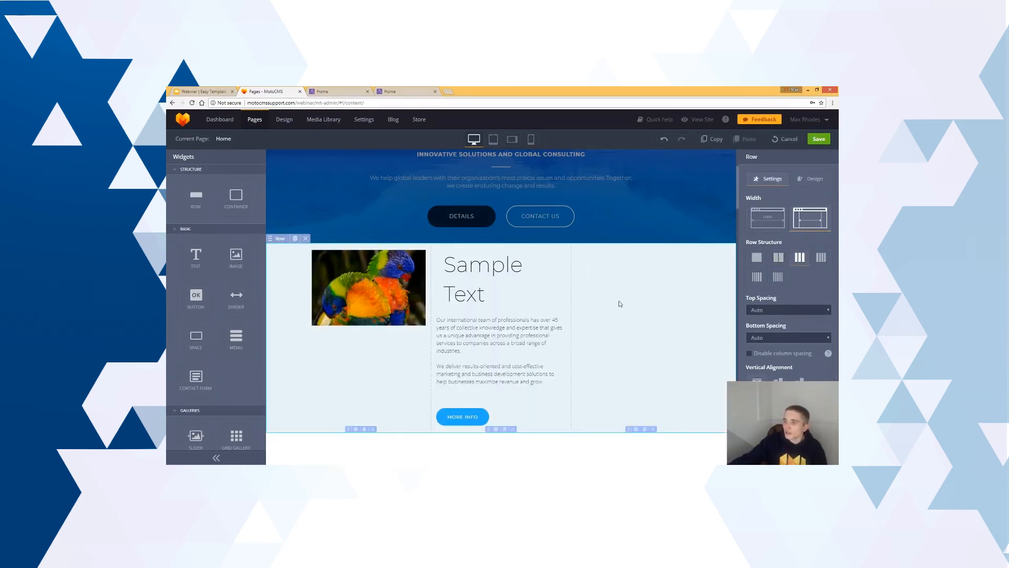
# Move the row's empty column between the image and "Sample Text" columns, and widen the image column
pyautogui.moveTo(629, 429); pyautogui.dragTo(447, 420)
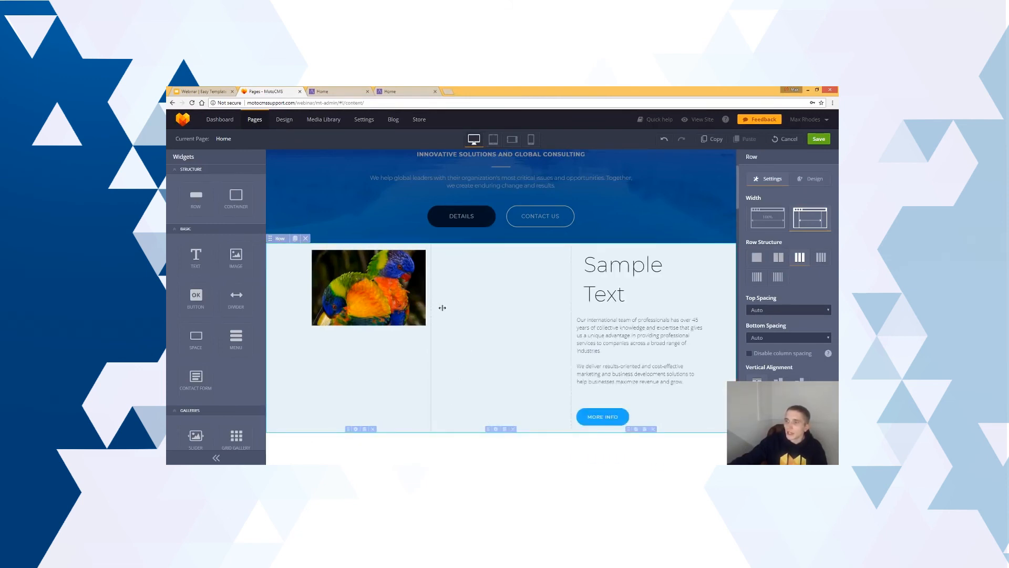
pyautogui.moveTo(462, 308)
pyautogui.mouseDown()
pyautogui.moveTo(538, 311)
pyautogui.moveTo(427, 310)
pyautogui.moveTo(549, 311)
pyautogui.moveTo(394, 311)
pyautogui.moveTo(537, 314)
pyautogui.moveTo(462, 313)
pyautogui.mouseUp()
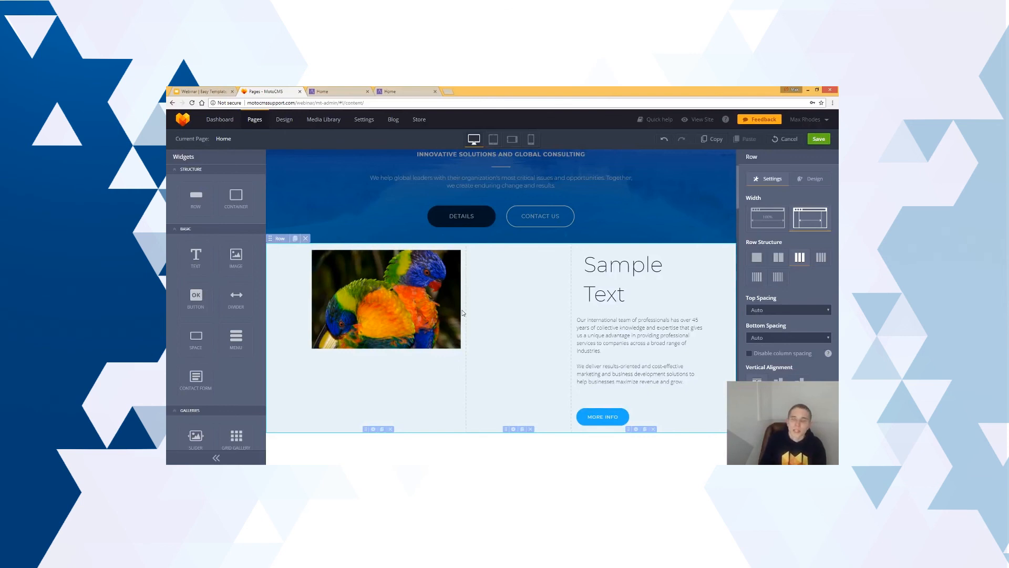
pyautogui.scroll(-1, 461, 310)
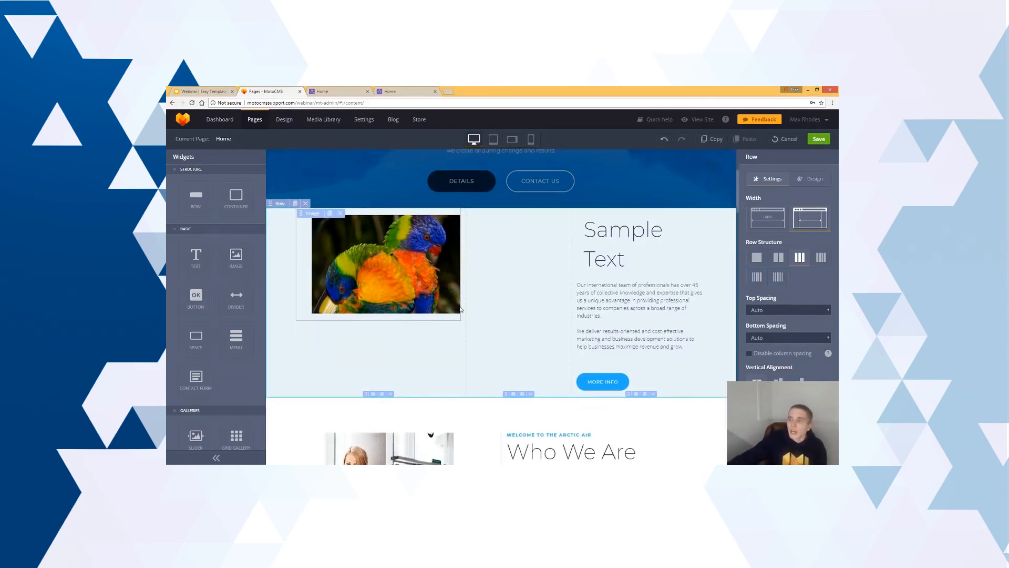